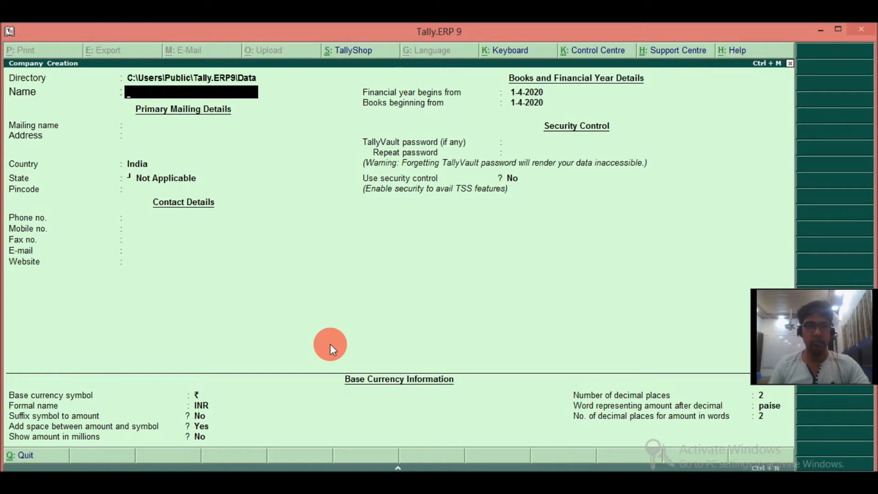
Name the new company Evergreen Traders and set its state to Delhi.
text(E)
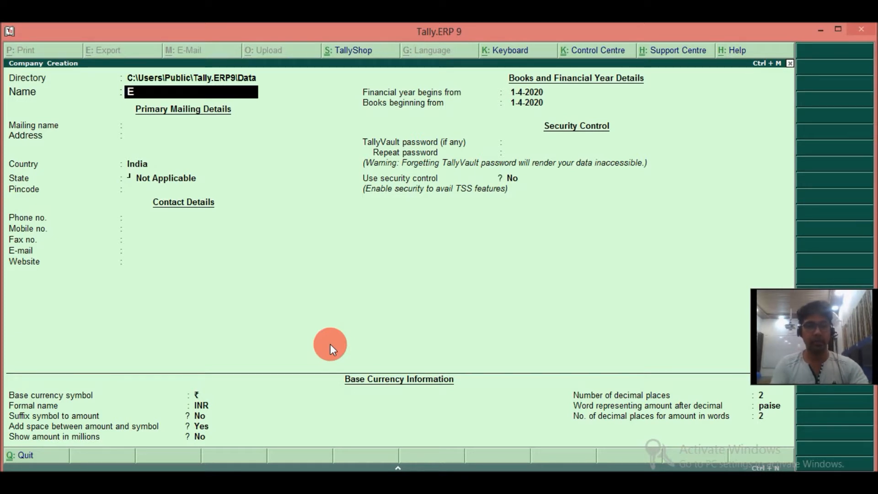
text(vergreen Traders)
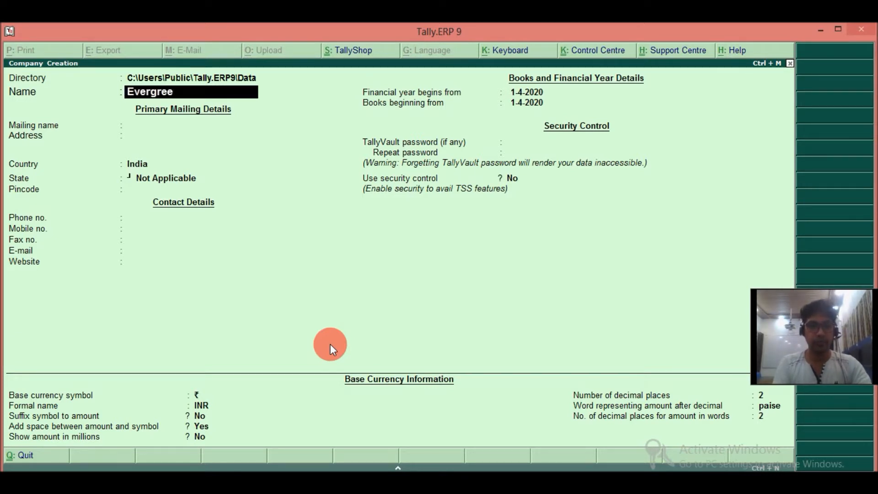
key(Return)
key(Return)
key(Return)
key(Return)
text(De)
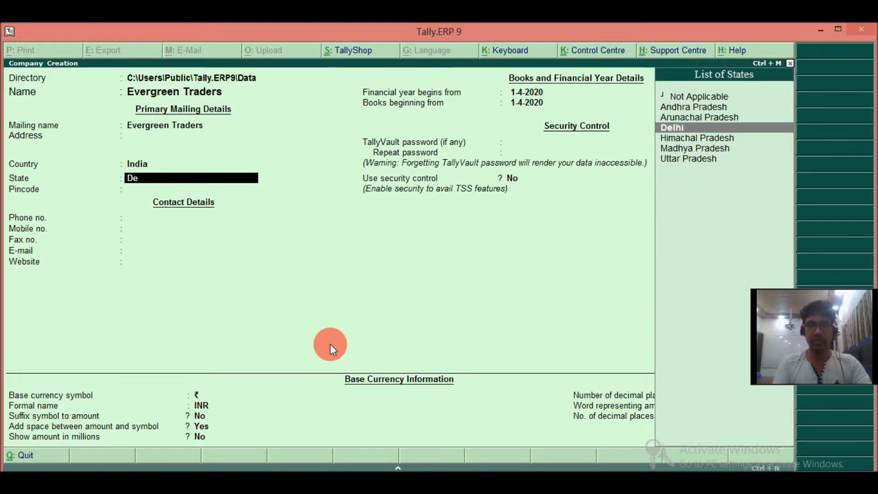
key(Return)
Set the financial year and books to begin from 1-4-2017 and create the company.
key(Return)
key(Return)
key(Return)
key(Return)
key(Return)
key(Return)
text(1-4-2017)
key(Return)
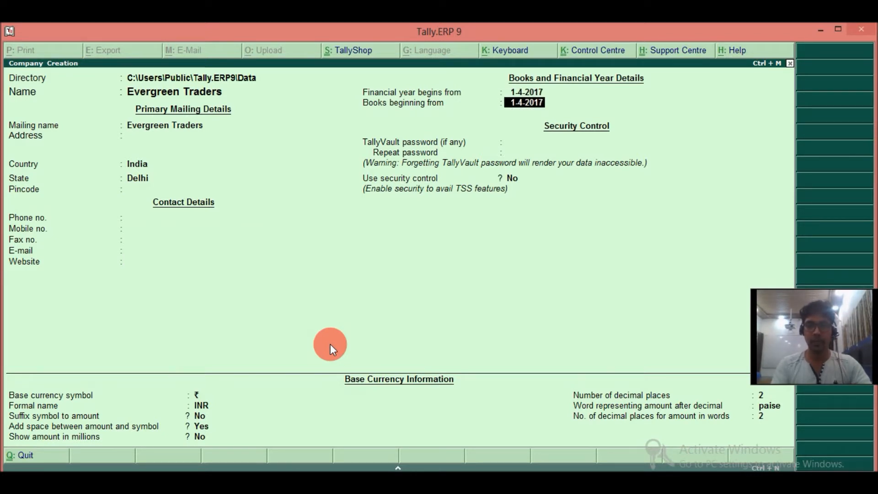
key(Return)
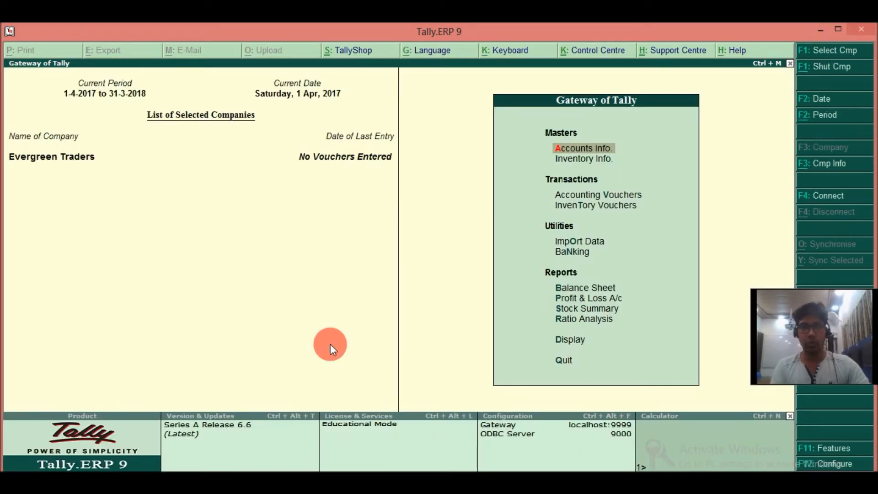
Open a new receipt voucher for Evergreen Traders.
key(Down)
key(Down)
key(Return)
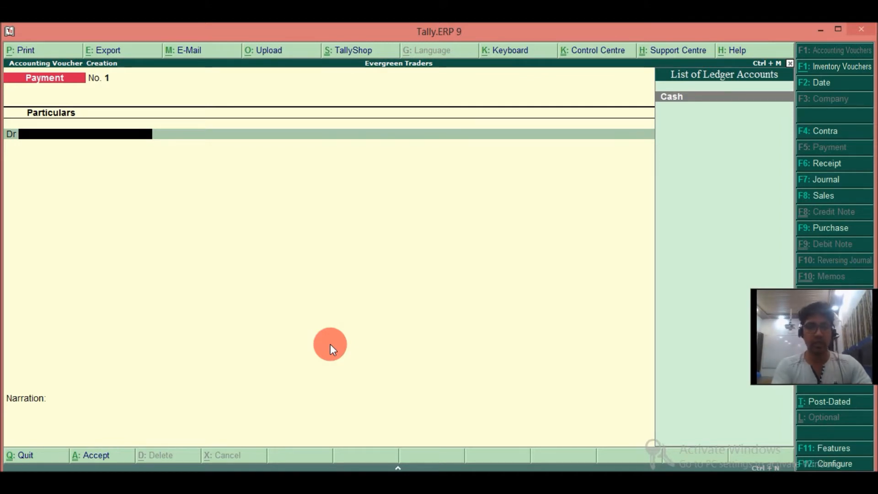
key(F6)
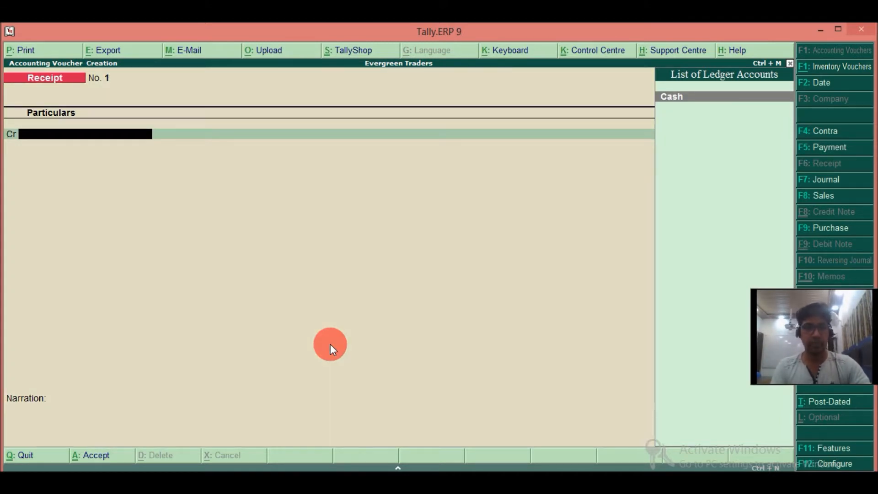
Create a ledger named CAPITAL ACCOUNT under the Capital Account group as the receipt's credit entry.
key(alt+c)
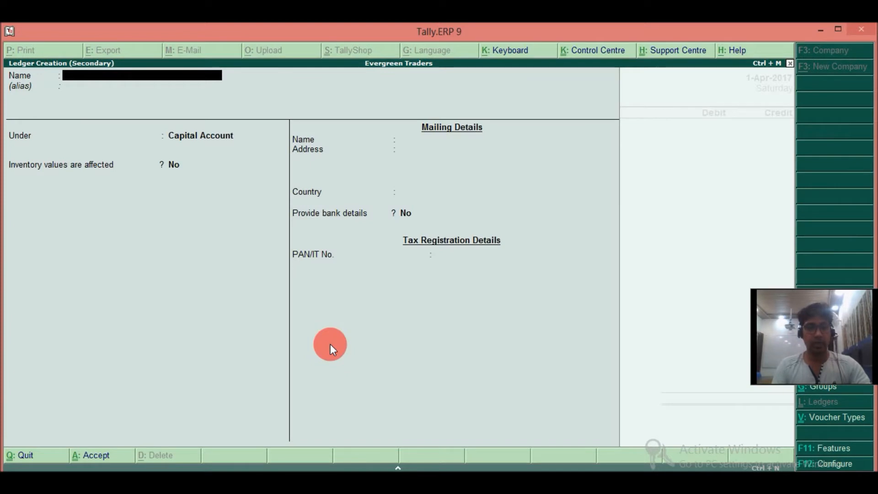
text(CAPITAL ACCOUNT)
key(Return)
key(Return)
key(Return)
key(Return)
key(Return)
key(Return)
key(Return)
key(Return)
key(Return)
key(Return)
key(Return)
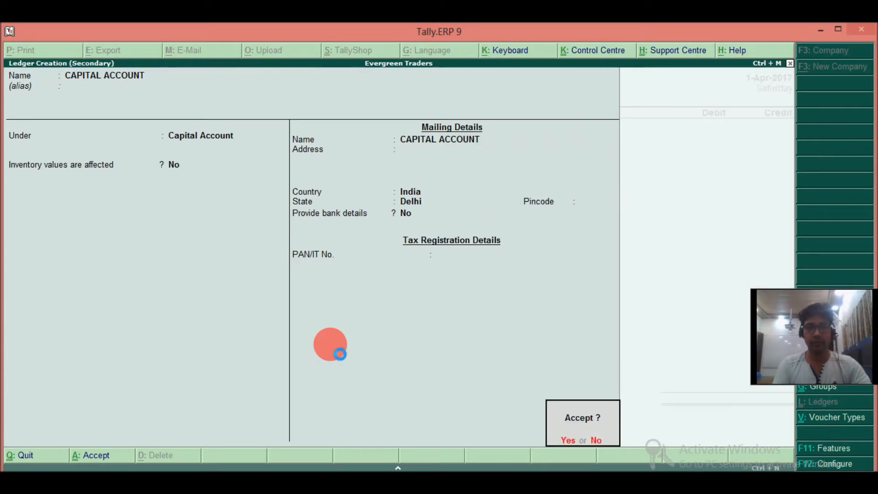
key(Return)
Credit CAPITAL ACCOUNT with 2,00,000 in the receipt voucher and debit Cash with the same amount.
text(20000)
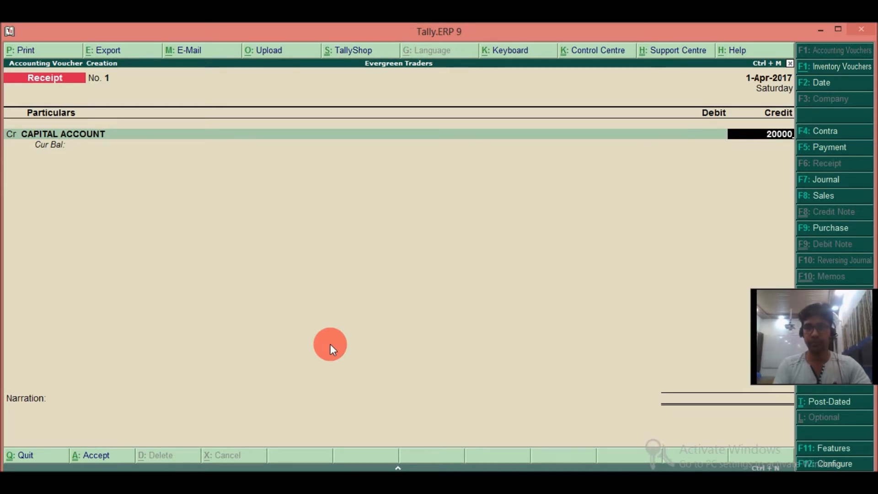
key(Return)
key(Return)
key(Down)
key(Return)
key(Return)
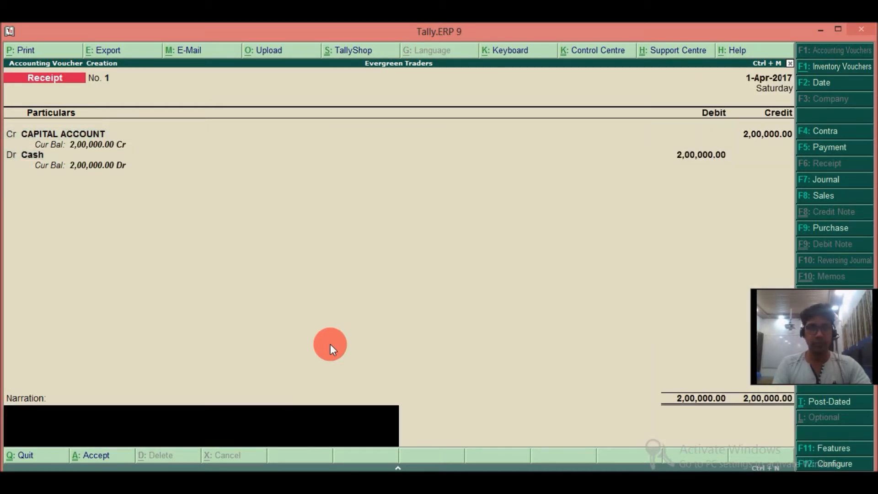
Enter the narration "FOR CAPITALINTRODUCED" and save the receipt voucher.
text(FOR CAP)
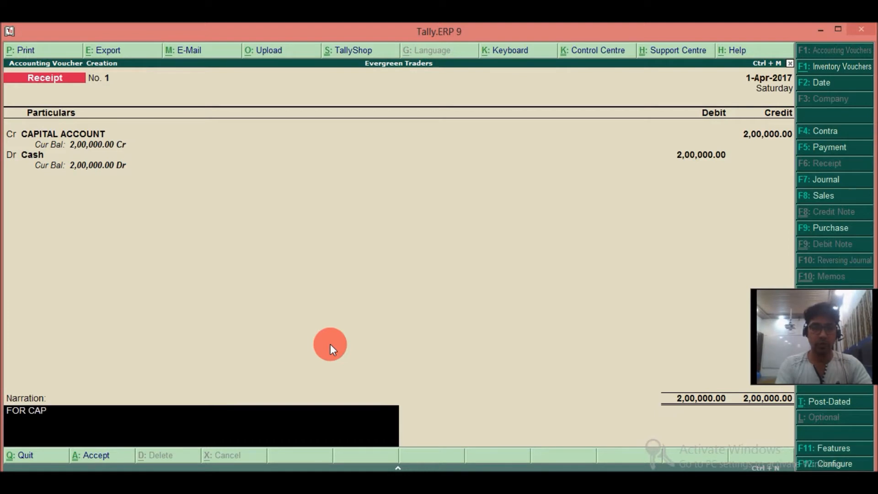
text(ITALINTRODUCED)
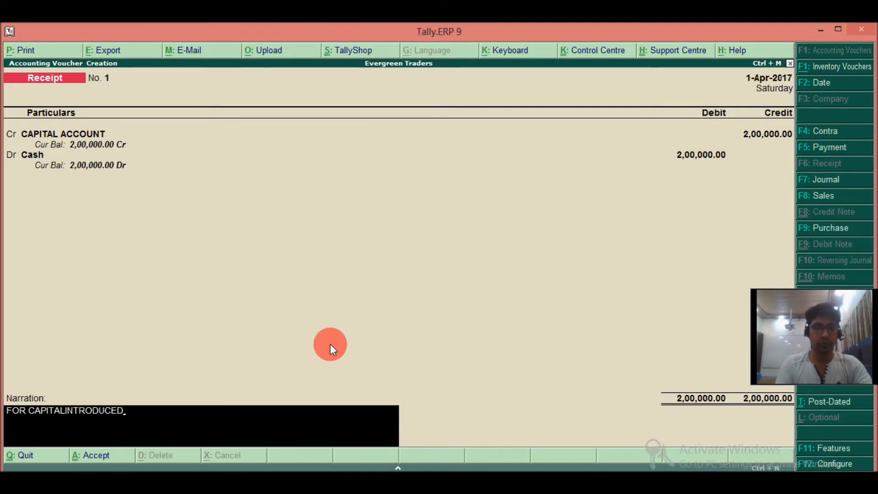
key(Return)
key(Return)
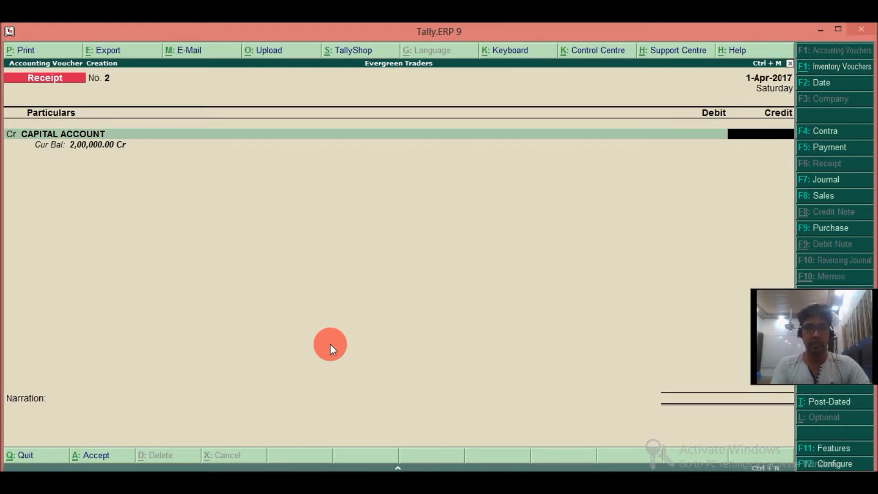
Switch to a contra voucher and credit Cash with 1,00,000.
key(BackSpace)
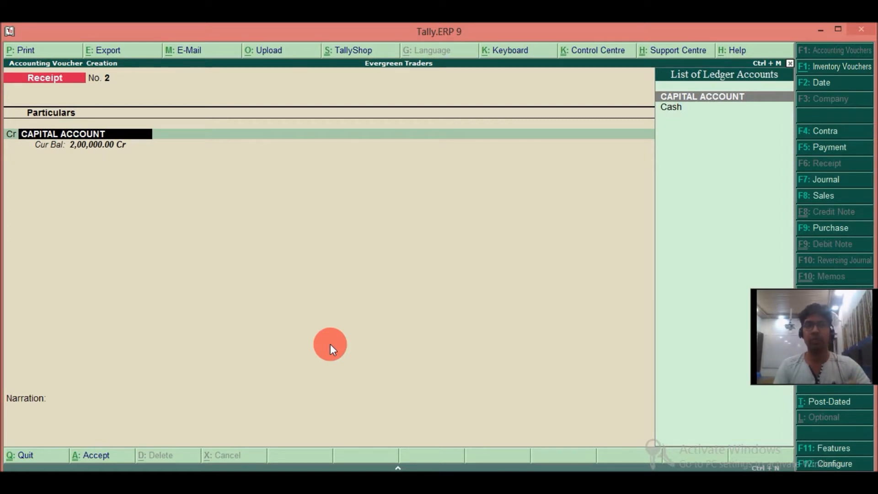
key(F4)
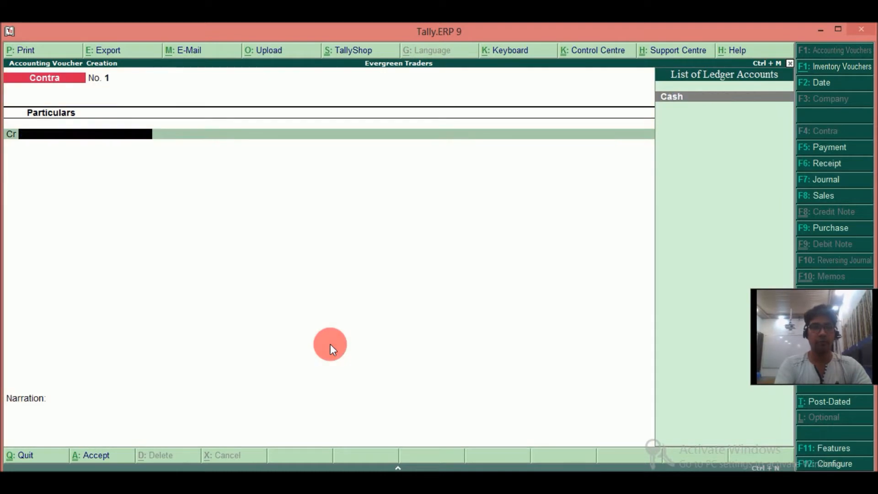
key(Return)
text(100000)
key(Return)
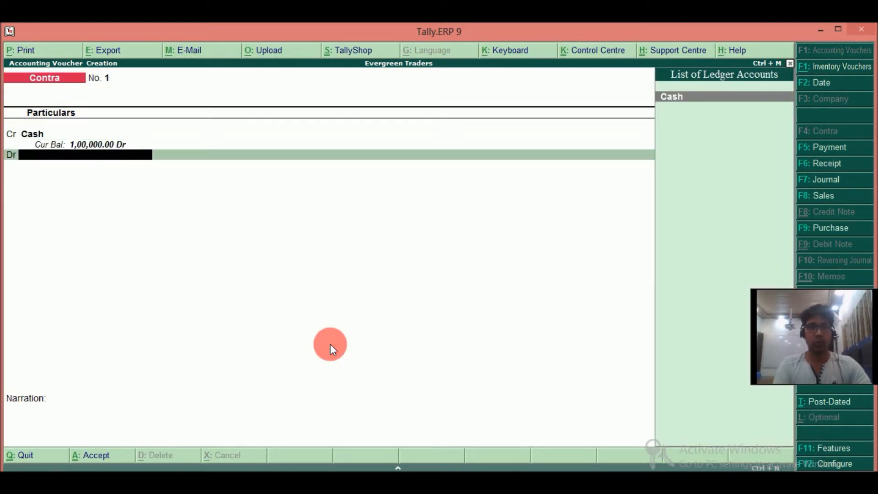
Create a ledger named INDIA BANK under Bank Accounts as the contra voucher's debit entry.
key(alt+c)
text(INDIUA)
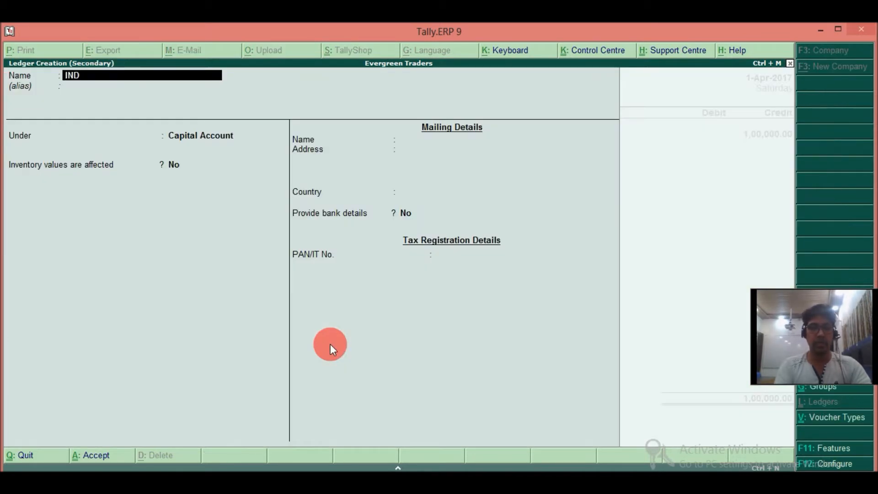
key(BackSpace)
key(BackSpace)
key(BackSpace)
text(IA BANK)
key(Return)
key(Return)
text(BANK)
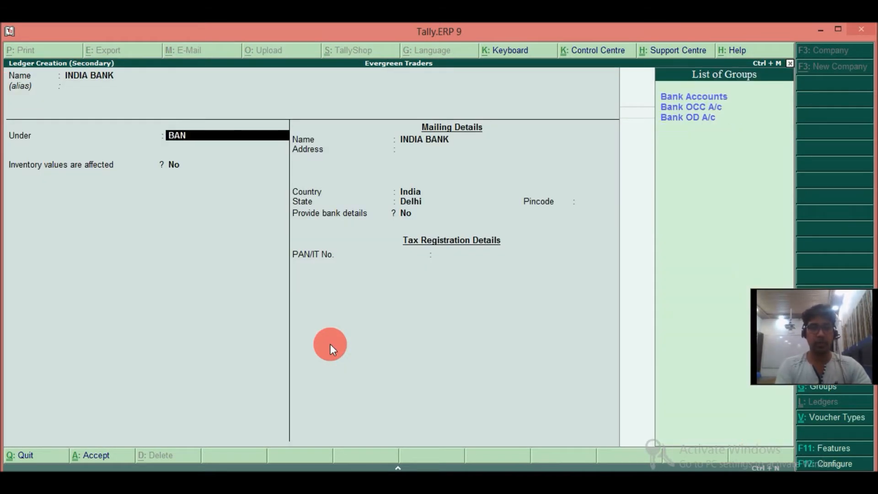
key(Return)
key(Return)
key(Return)
key(Return)
key(Return)
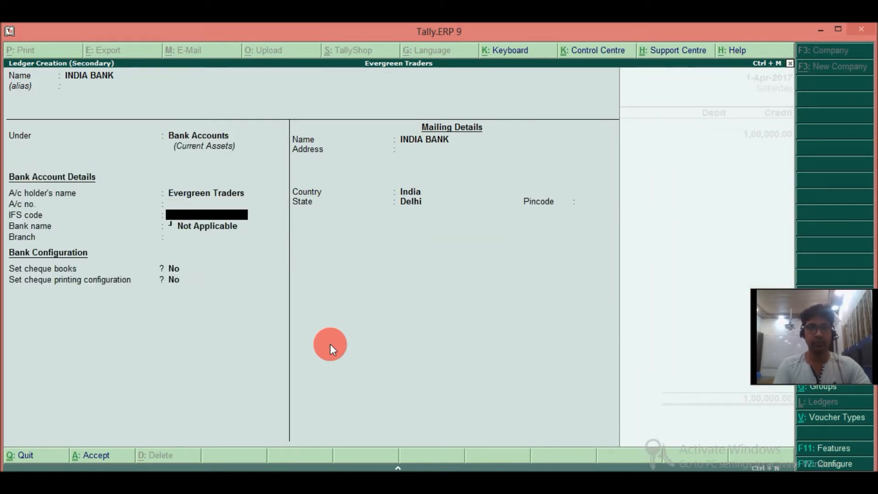
key(ctrl+a)
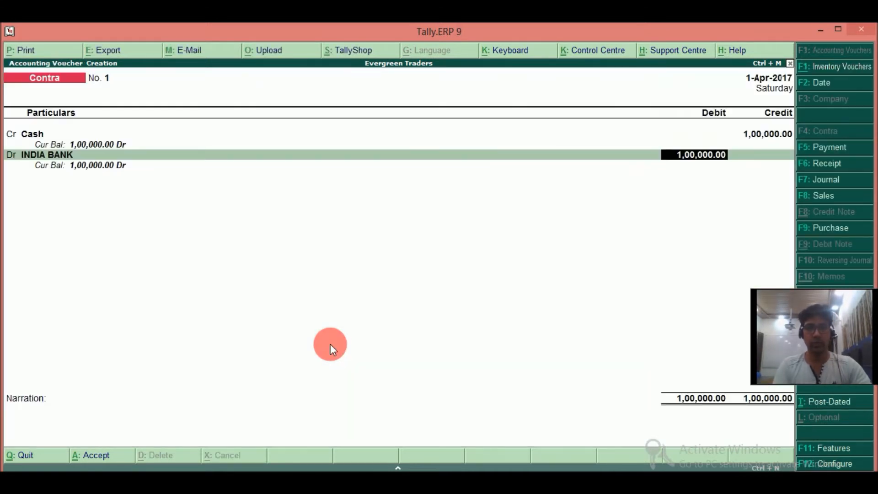
Debit INDIA BANK with 1,00,000, enter the narration "FOR AMT DEPOSITED" and save the contra voucher.
key(Return)
key(Return)
key(ctrl+a)
key(ctrl+a)
key(ctrl+a)
text(FOR AM)
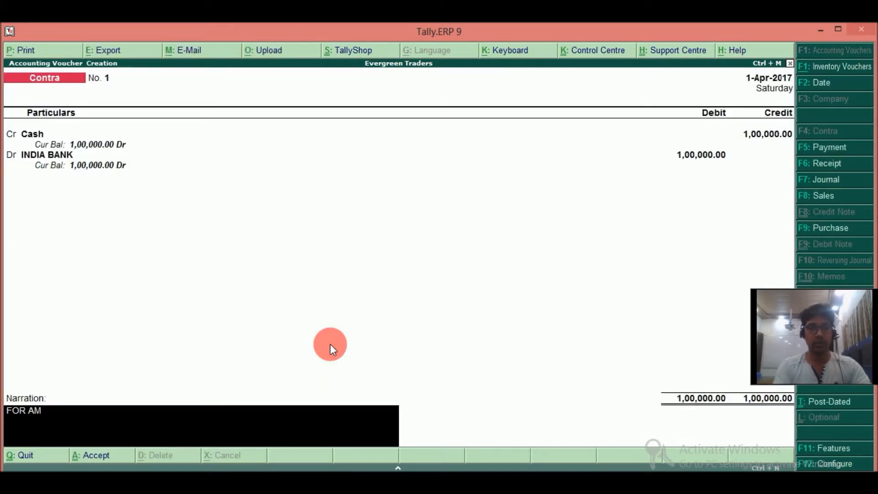
text(T DEPOSITED)
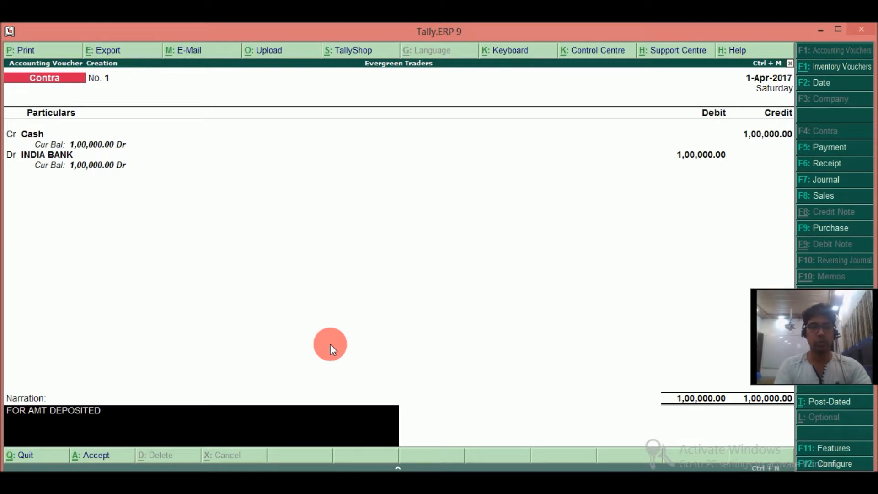
key(Return)
key(Return)
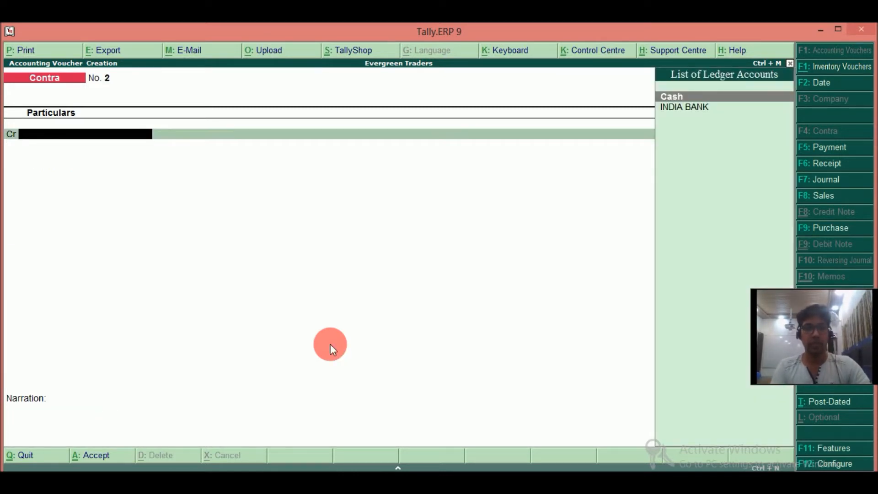
Set the voucher date to 2-Apr-2017 and open a purchase entry in voucher mode, leaving the supplier invoice details blank.
key(F2)
key(Return)
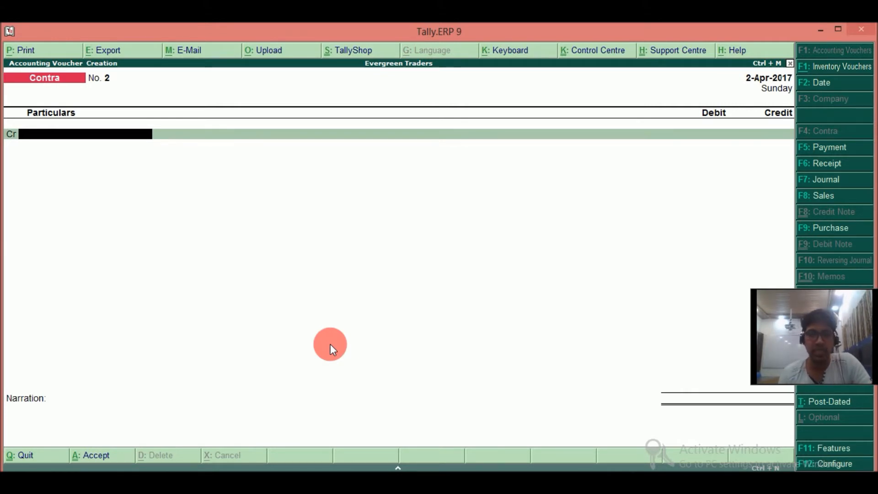
key(F9)
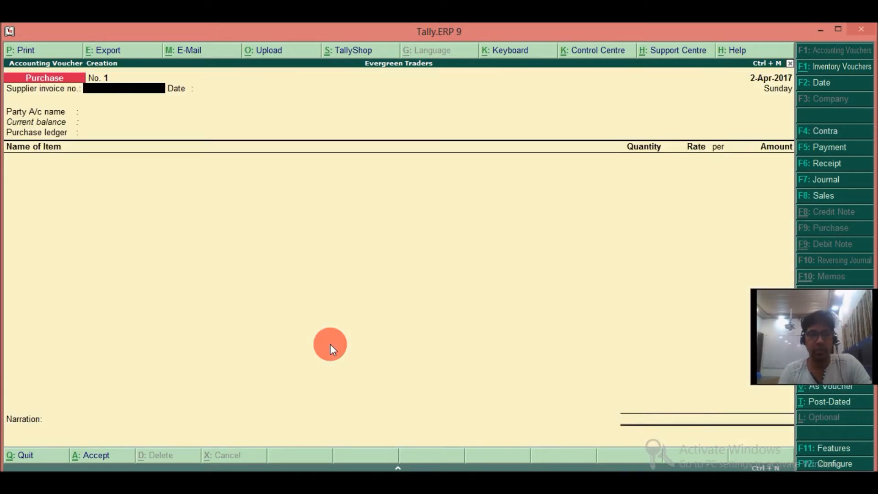
key(ctrl+v)
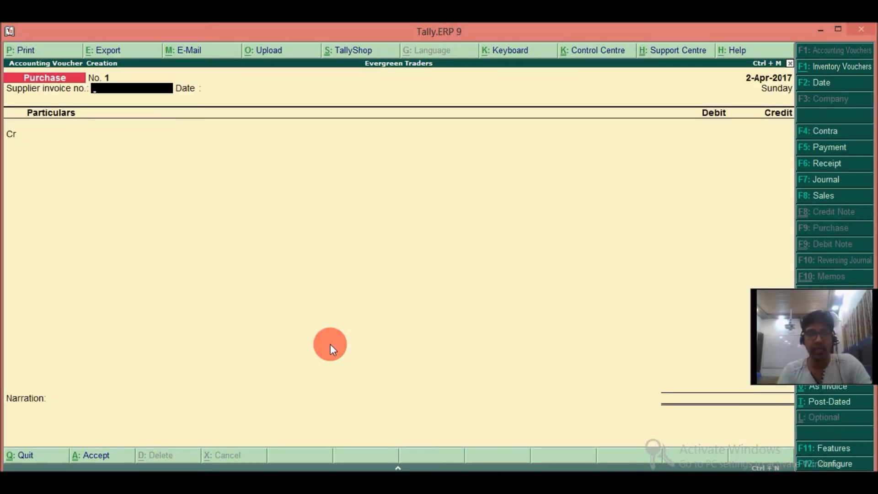
key(Return)
key(Return)
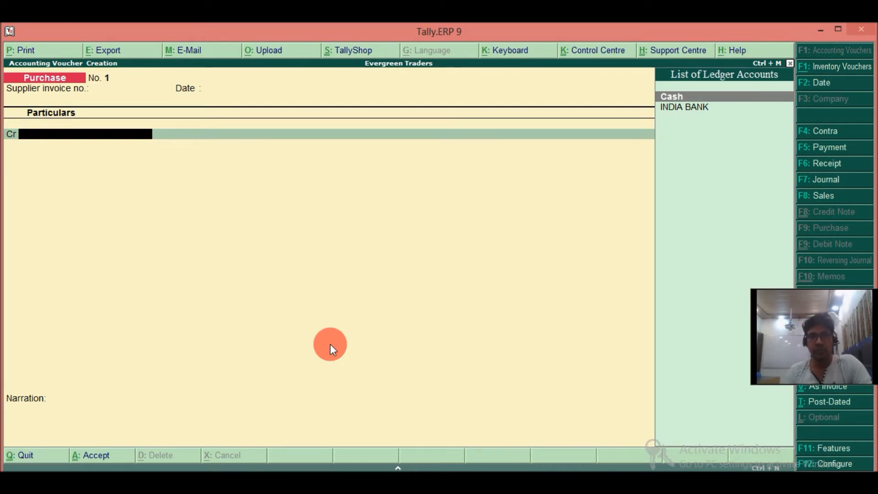
Create a ledger named CHARLES& CO. under Sundry Creditors and select it as the purchase voucher's credit account.
key(alt+c)
text(CHARLES)
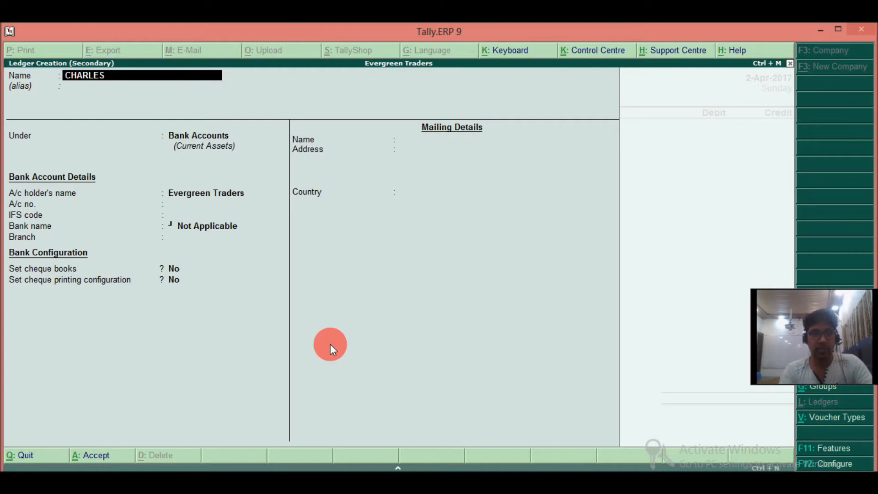
text(& CO.)
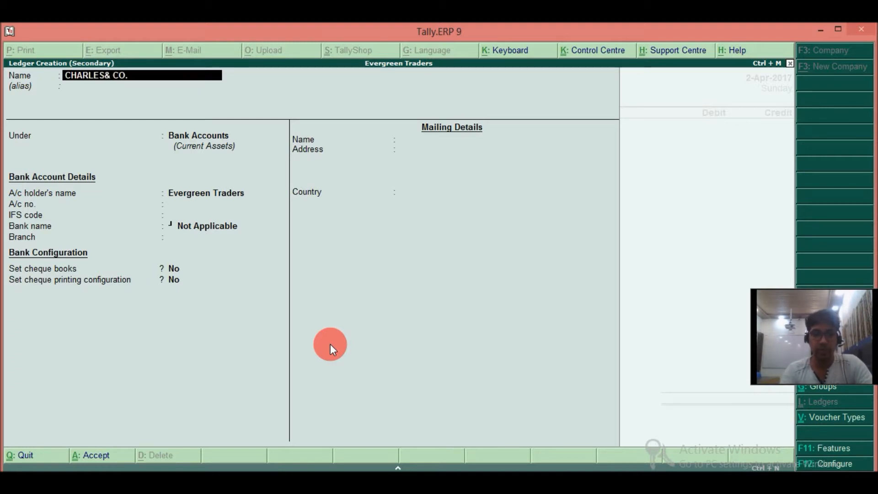
key(Return)
key(Return)
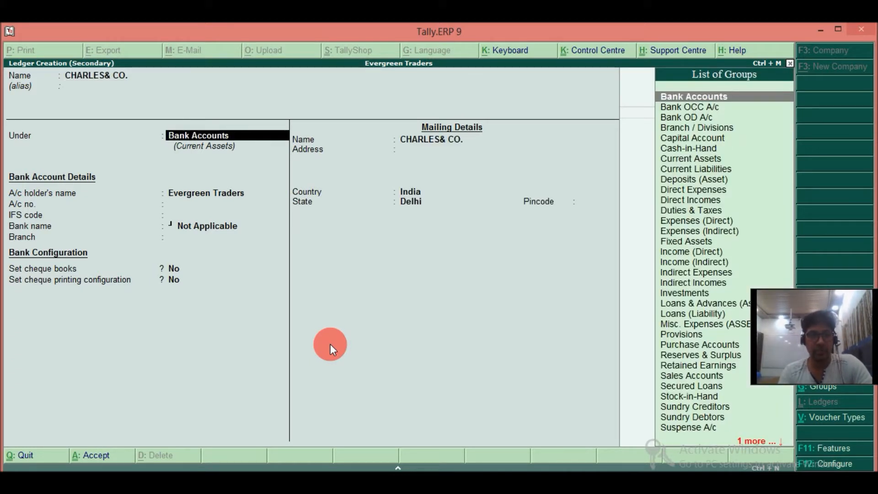
text(SUN)
key(Down)
key(Up)
key(Return)
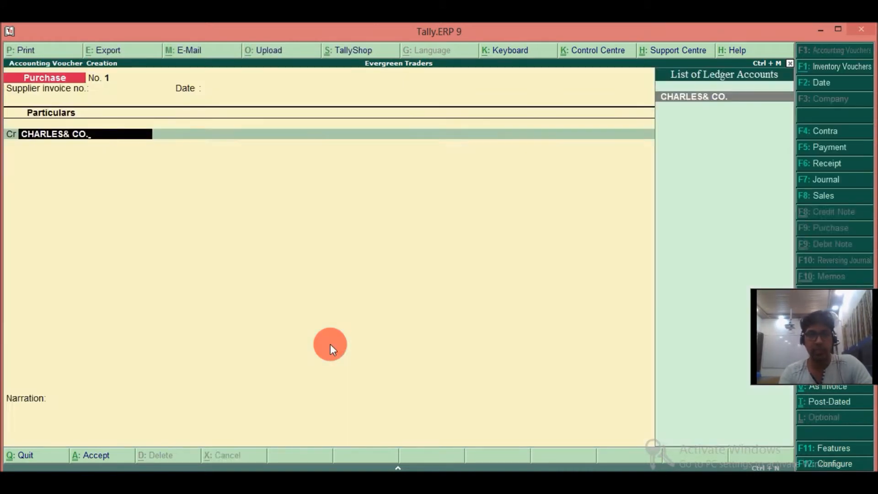
key(Return)
key(Return)
key(Return)
Credit CHARLES& CO. with 75,300 against a new bill reference PUR/APR/12, leaving the due date blank.
key(Return)
key(Return)
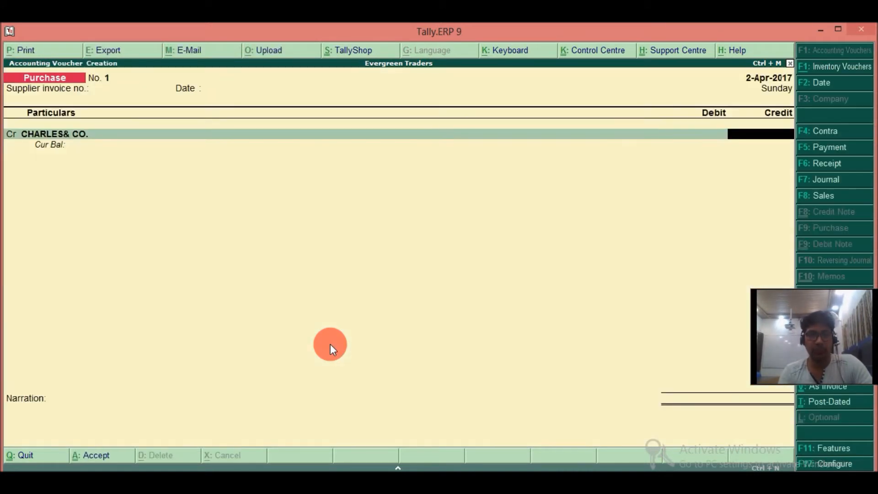
text(75,300)
key(Return)
key(Return)
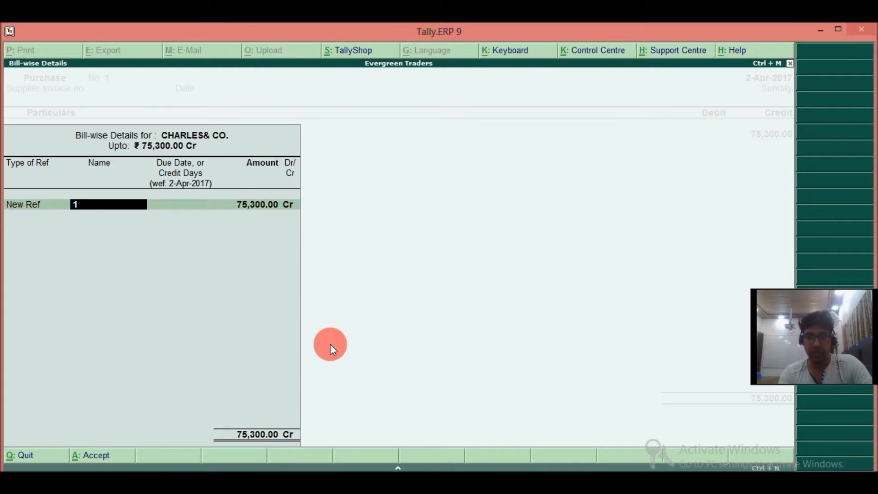
text(PUR/)
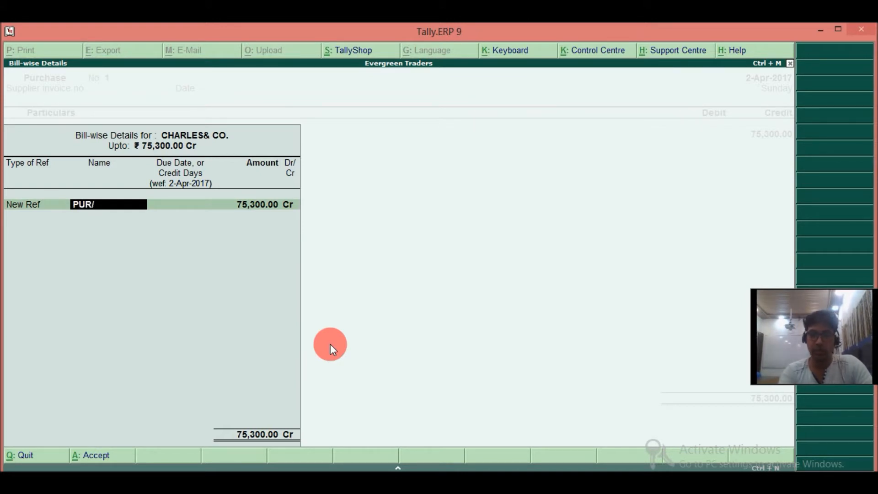
text(APR/)
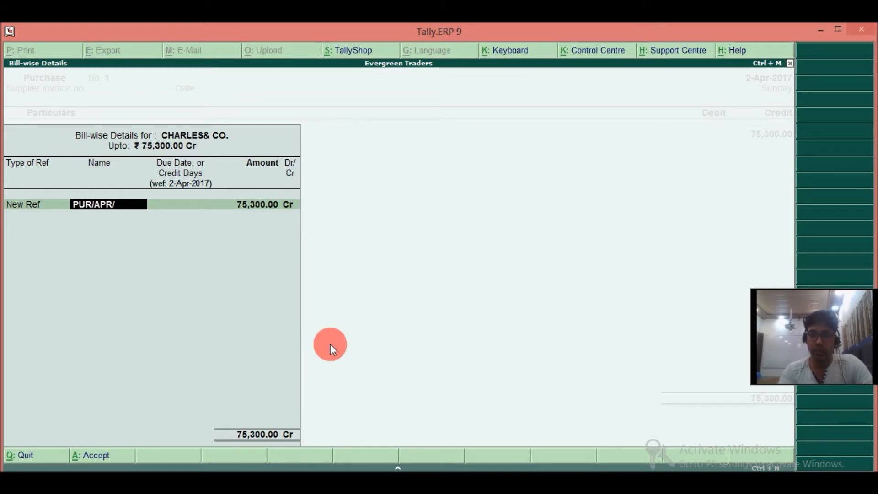
text(12)
key(Return)
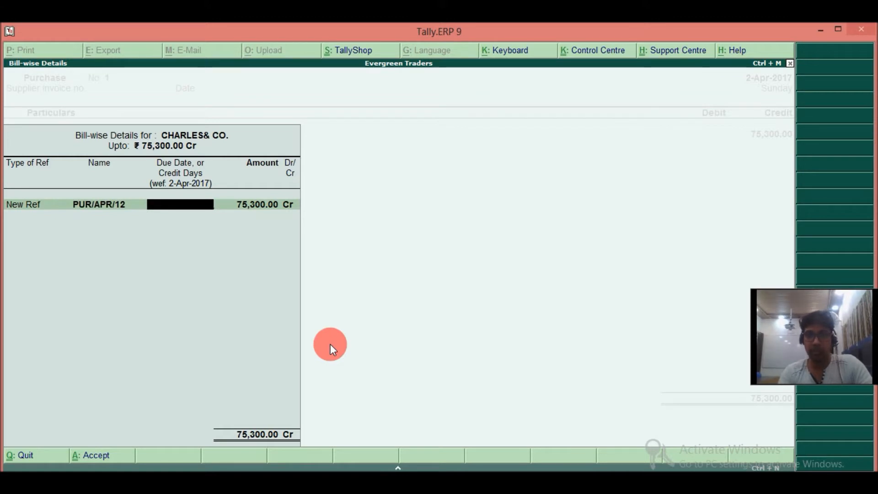
key(Return)
key(Return)
key(Return)
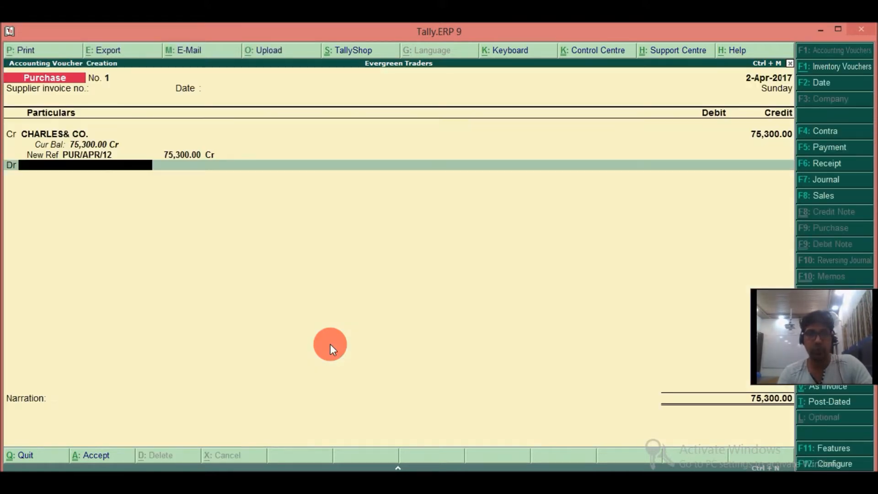
Create a ledger named PURCHASES under Purchase Accounts as the voucher's debit entry and leave its inventory allocations empty.
key(alt+c)
text(PURCHASES)
key(Return)
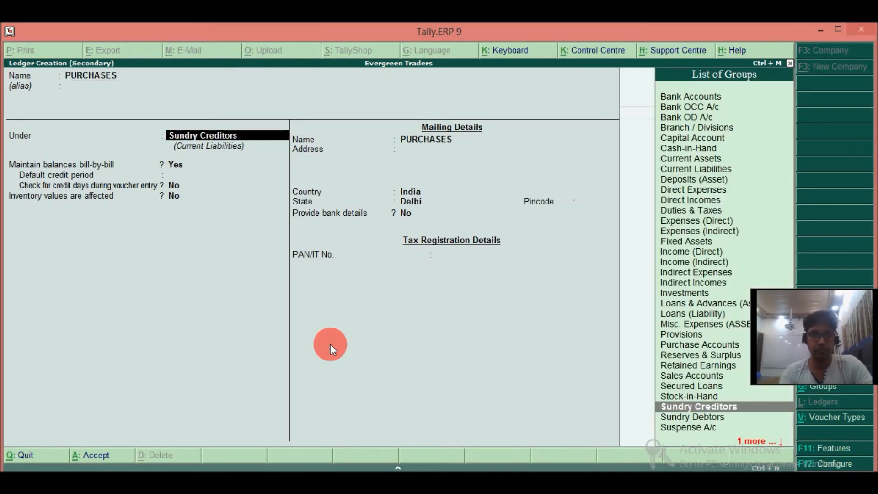
text(PU)
key(Return)
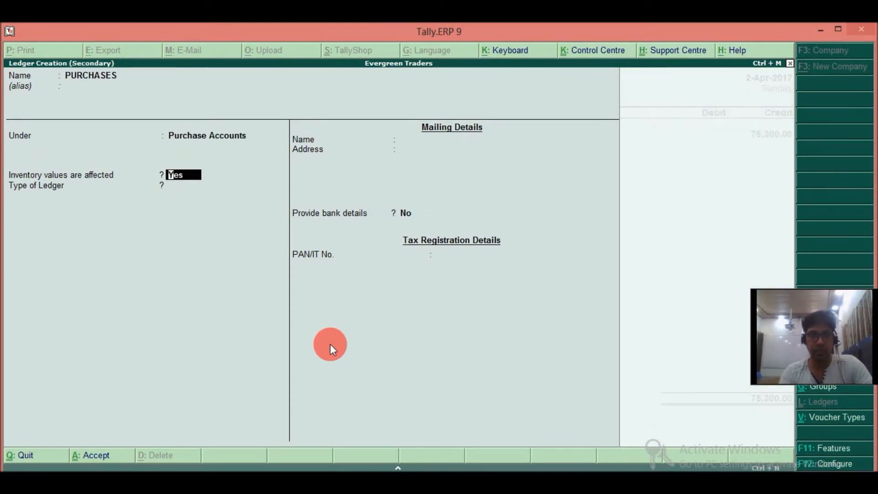
key(ctrl+a)
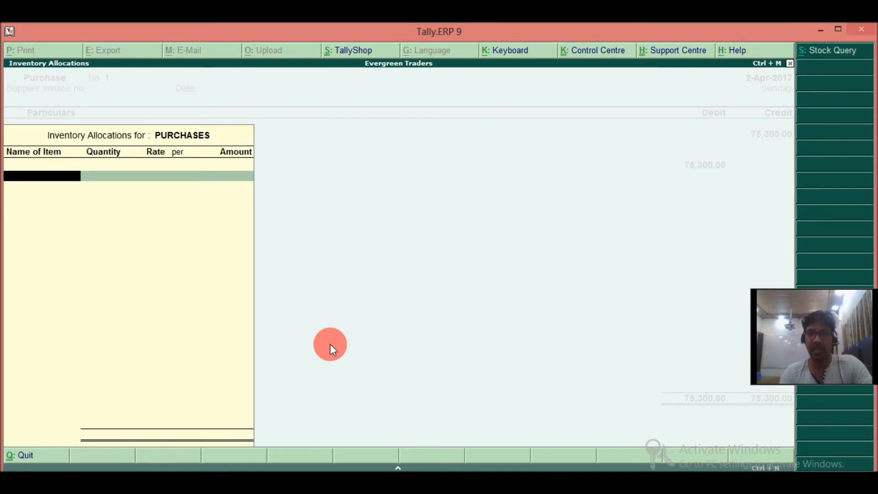
key(Return)
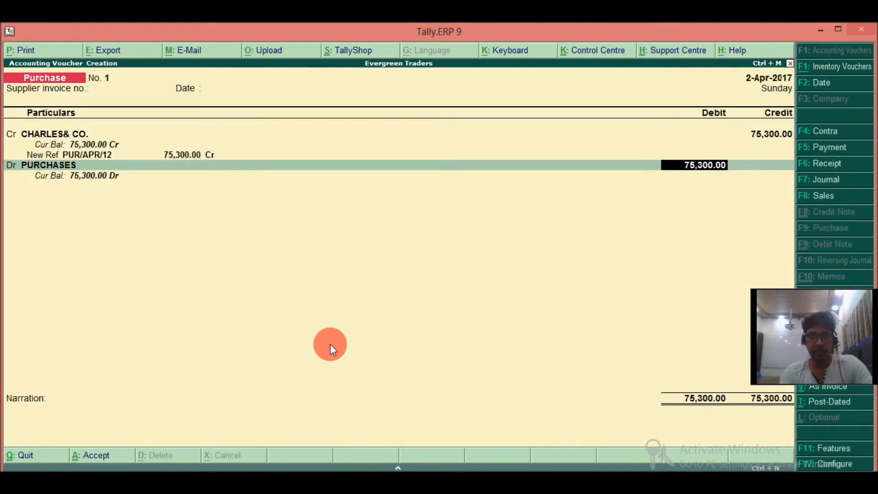
Keep the PURCHASES debit amount, enter the narration "FOR PURCHASES MADE ON CREDIT" and save the purchase voucher.
key(Return)
text(FOR)
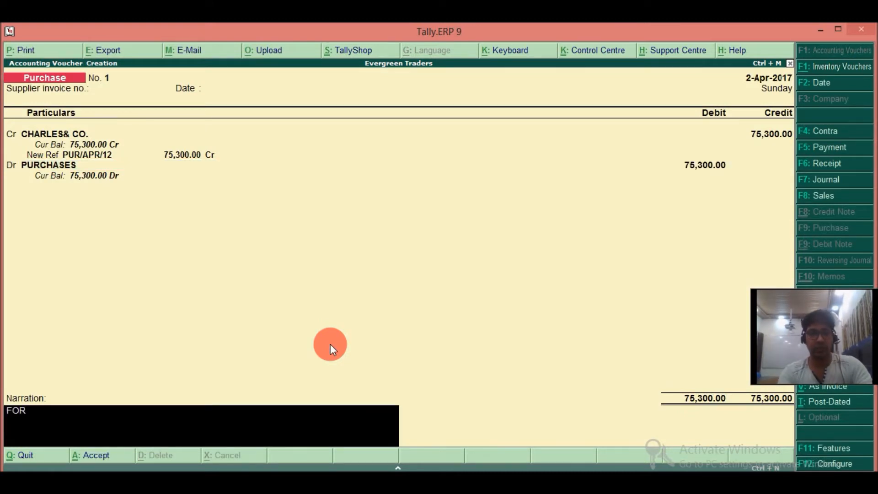
text( PURCHASES)
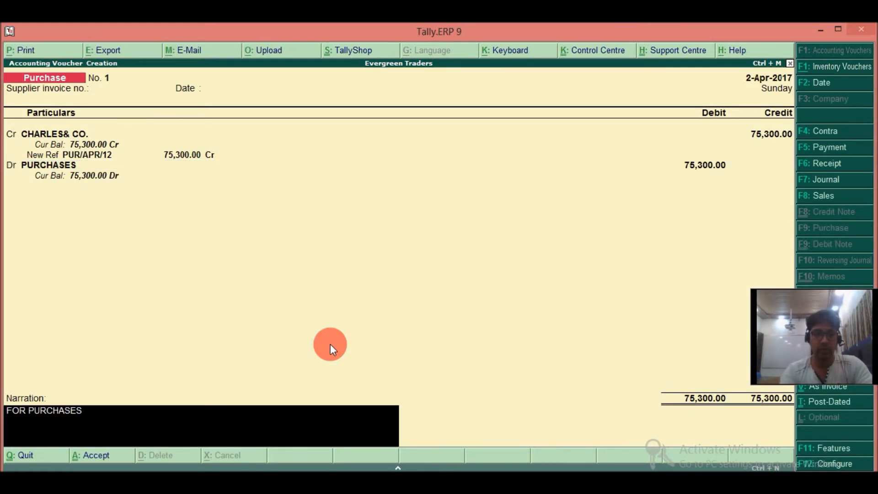
text( MADE ON CR)
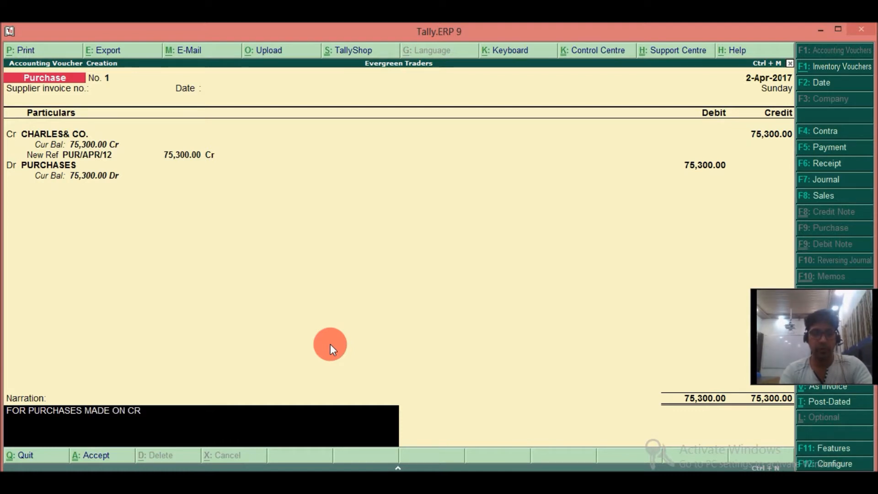
text(EDIT)
key(Return)
key(y)
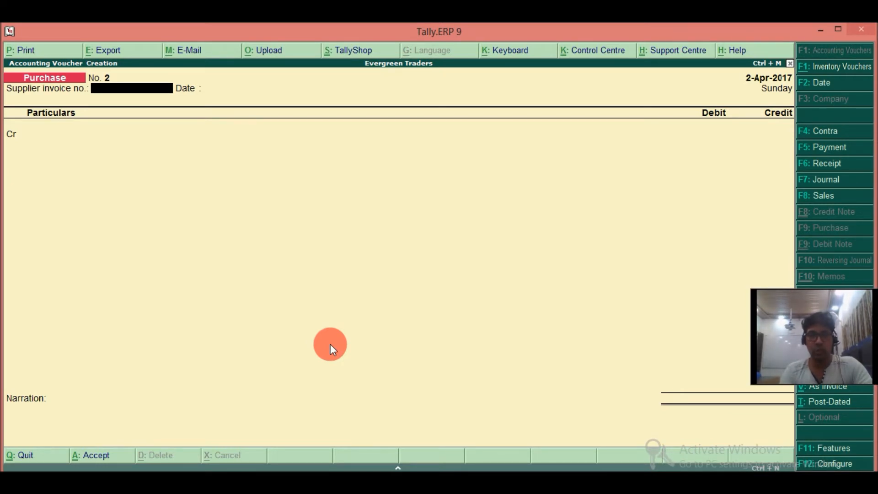
Open the Day Book and duplicate the CHARLES& CO. purchase voucher, leaving the copy's supplier invoice details blank.
key(Escape)
key(d)
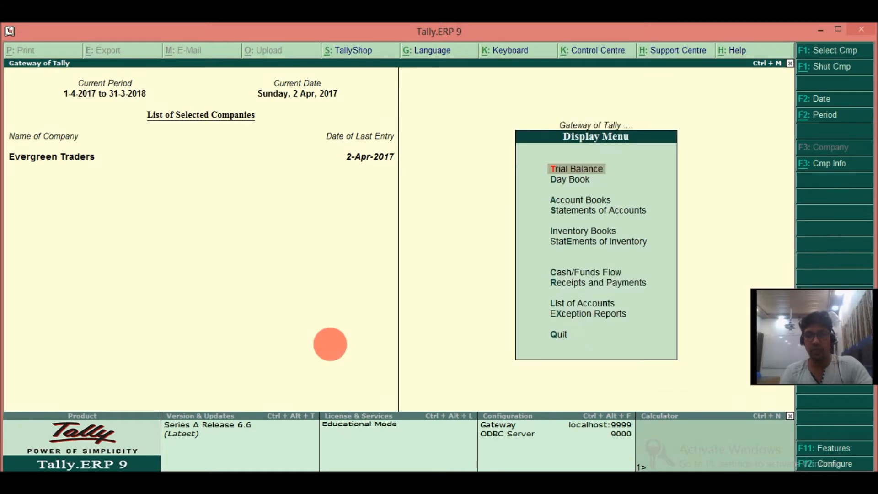
key(a)
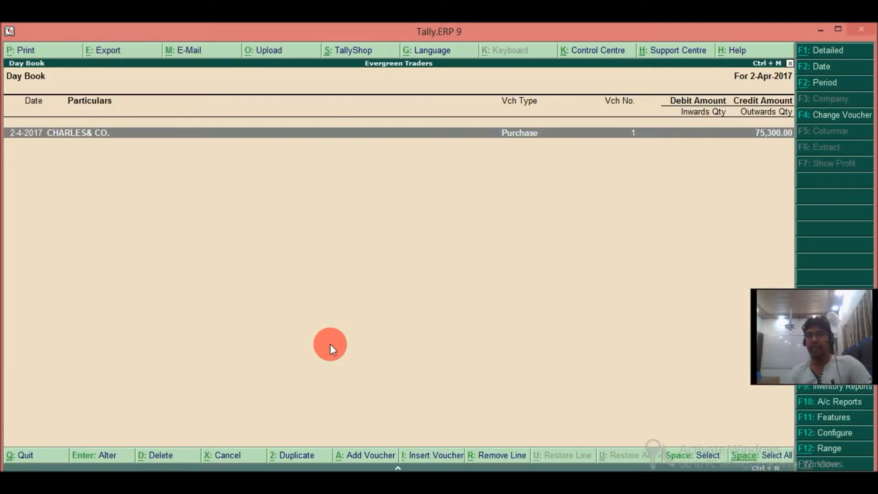
key(Escape)
key(Escape)
key(Return)
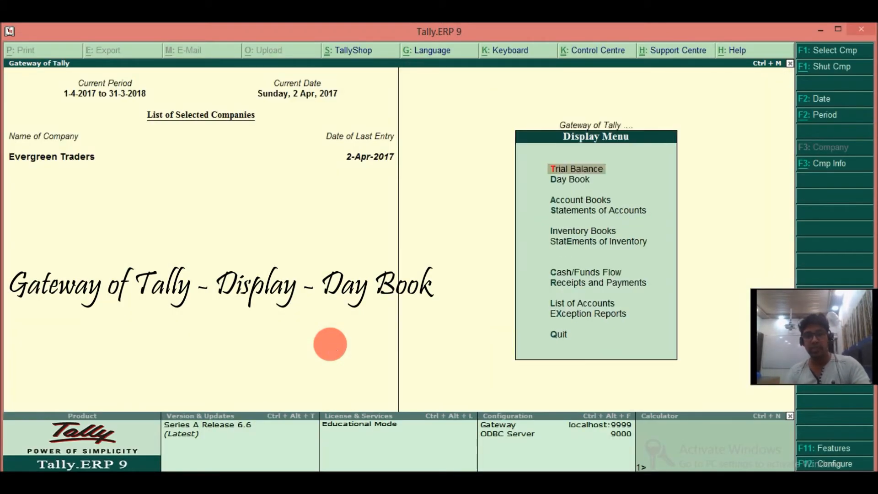
key(d)
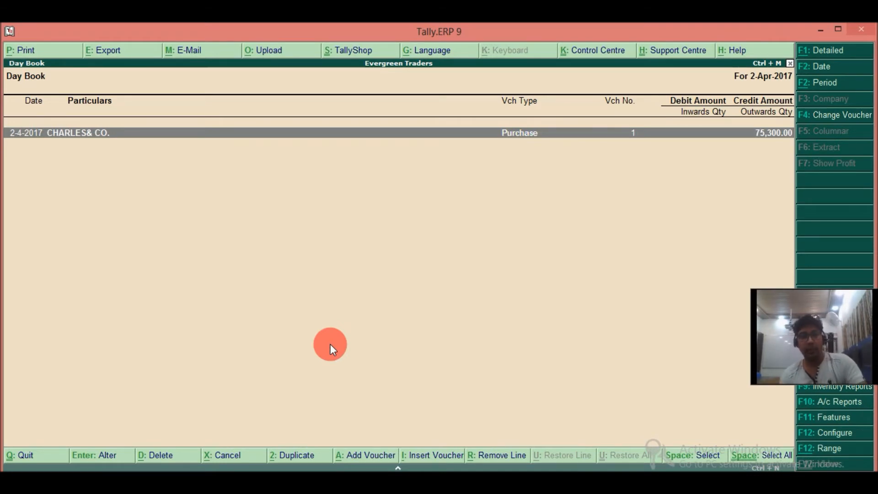
key(alt+2)
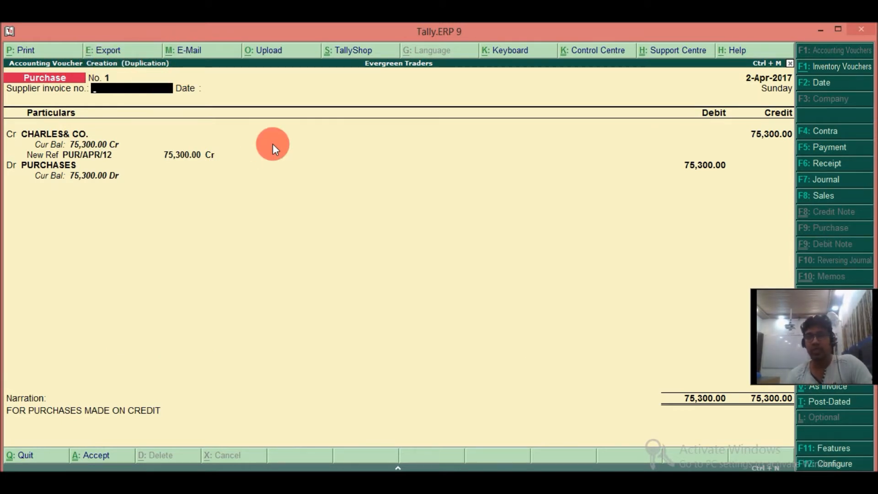
key(Return)
key(Return)
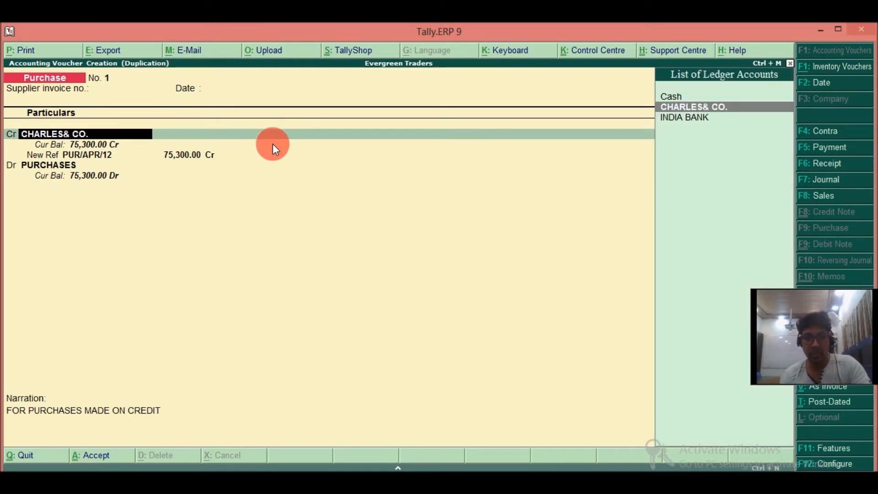
Create a ledger named JAMES & CO. under Sundry Creditors with bill-by-bill balances as the copy's credit account, accepting its supplier details.
key(alt+c)
text(JAME)
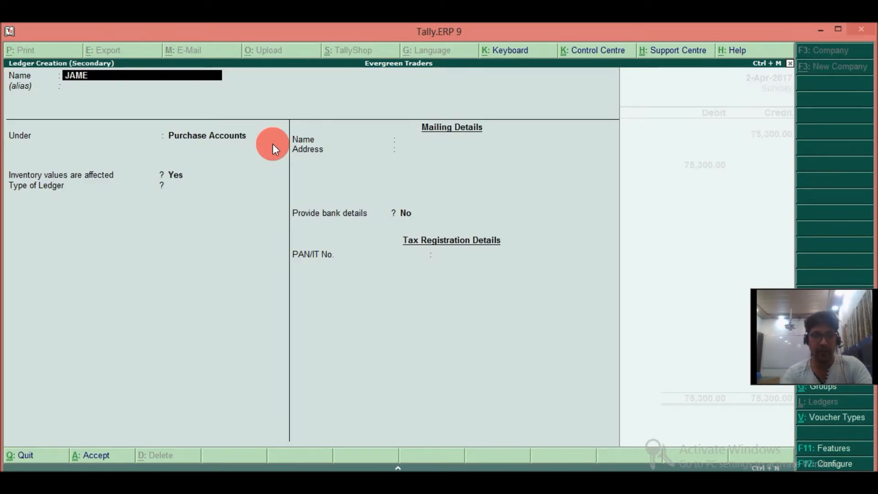
text(S & CO.)
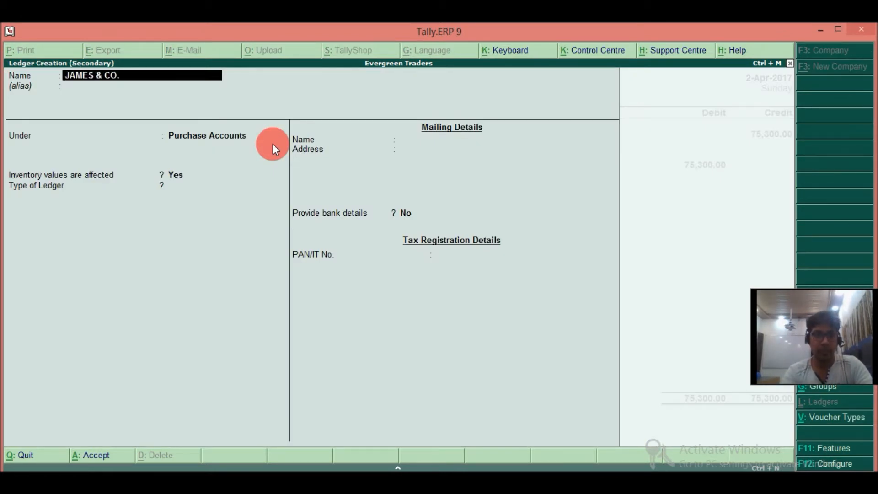
key(Return)
text(SUN)
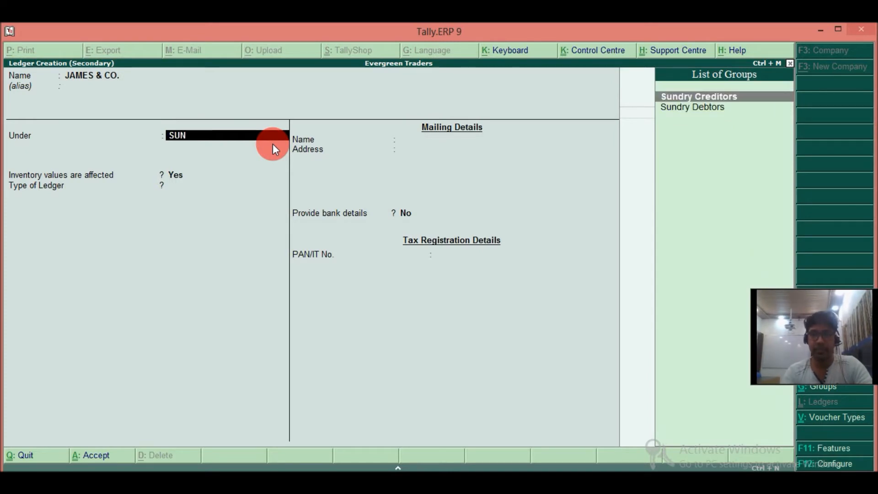
key(Return)
text(y)
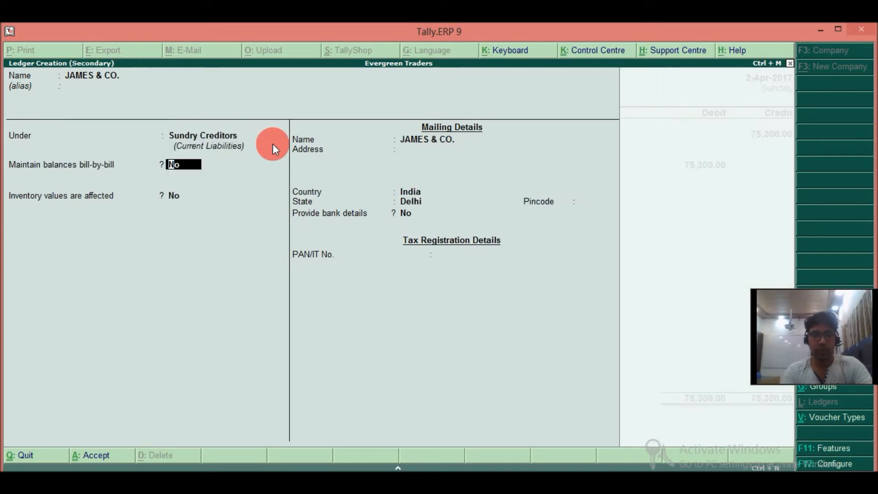
key(Return)
key(ctrl+a)
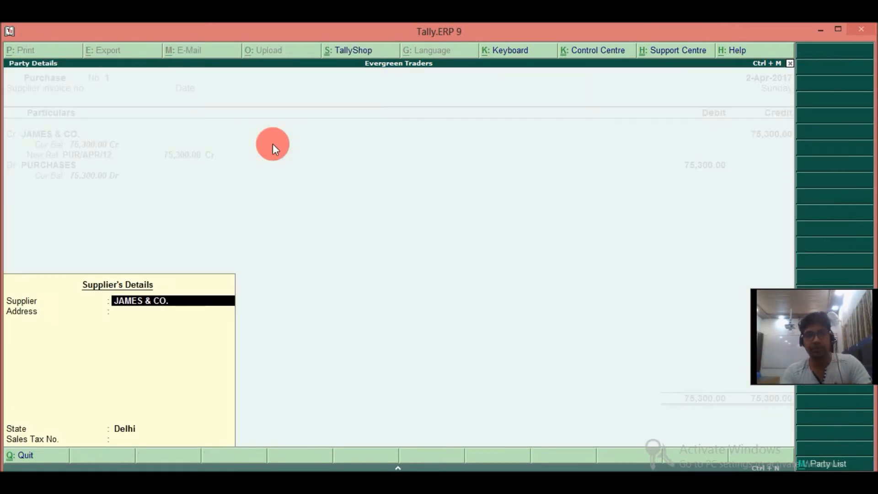
key(Return)
key(Return)
key(Return)
key(Return)
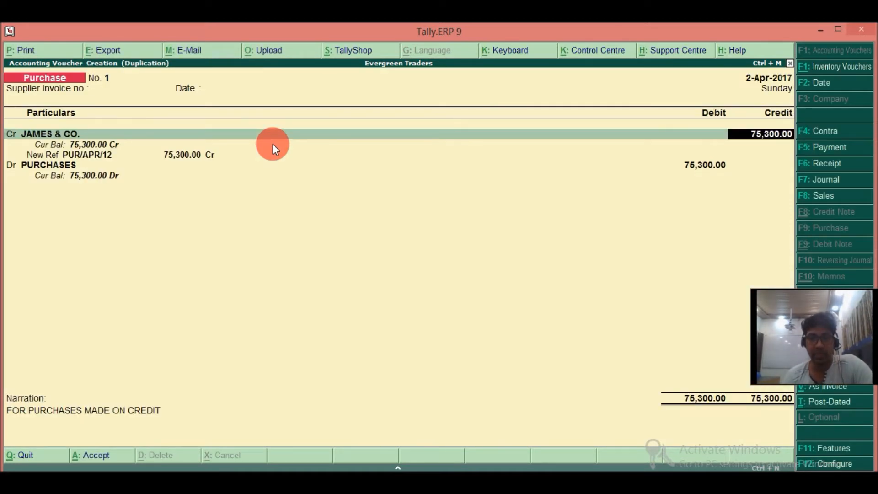
Set the JAMES & CO. credit amount to 50,500 and change its bill reference to PUR/APR/253.
text(50500)
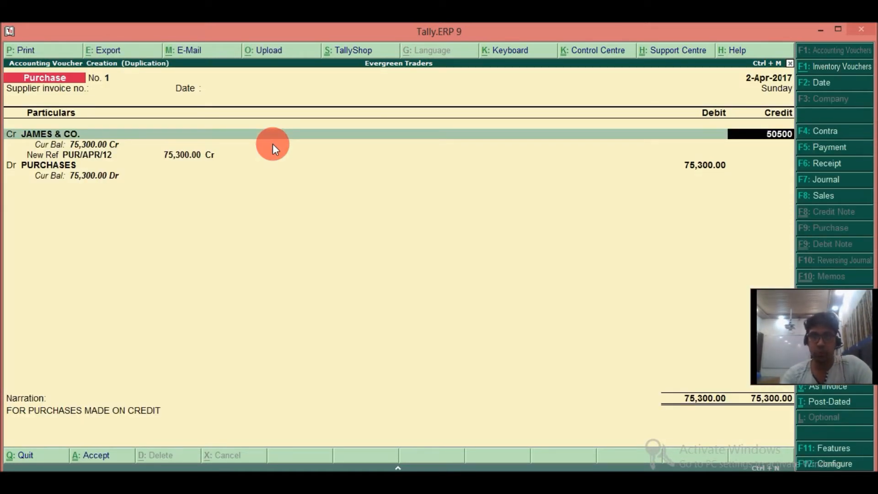
key(Return)
key(Return)
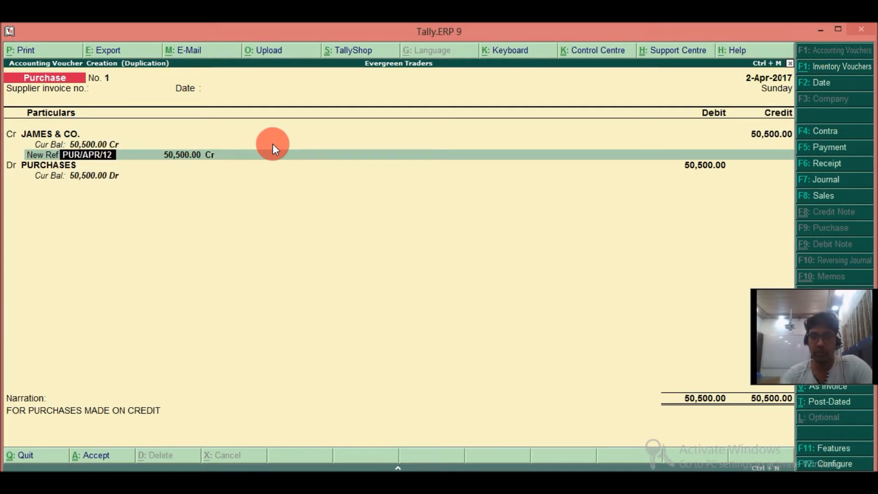
key(BackSpace)
key(BackSpace)
text(253)
key(Return)
key(Return)
key(Return)
key(Return)
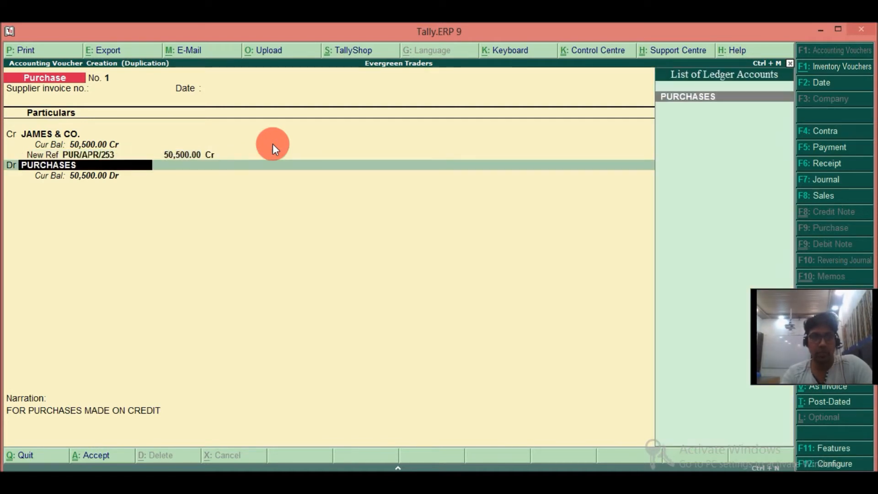
Keep the PURCHASES debit entry and the existing narration, and save the duplicated purchase voucher.
key(Return)
key(Return)
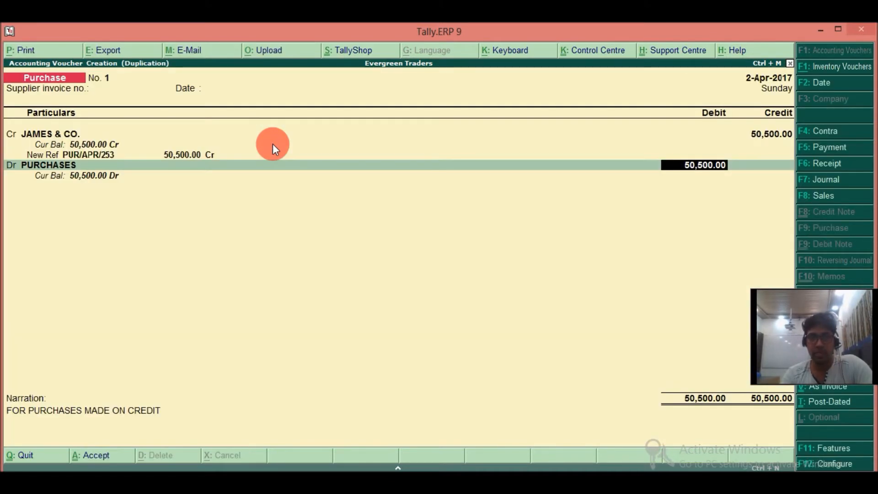
key(Return)
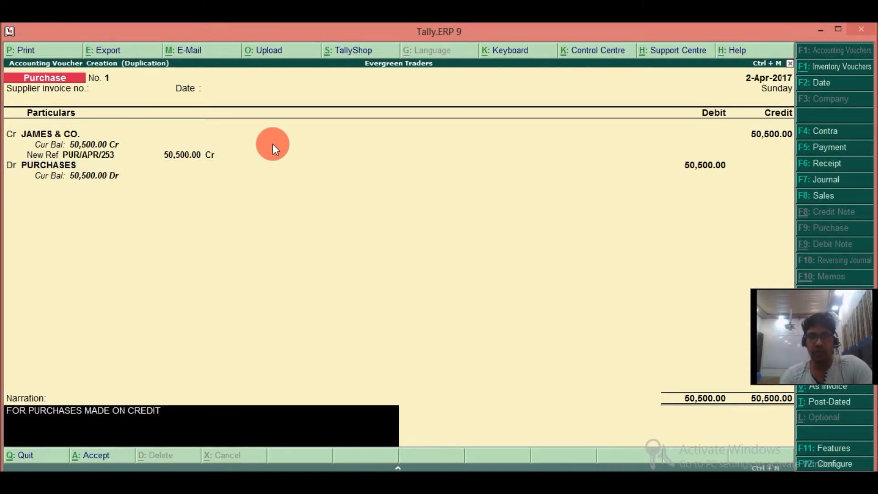
key(Return)
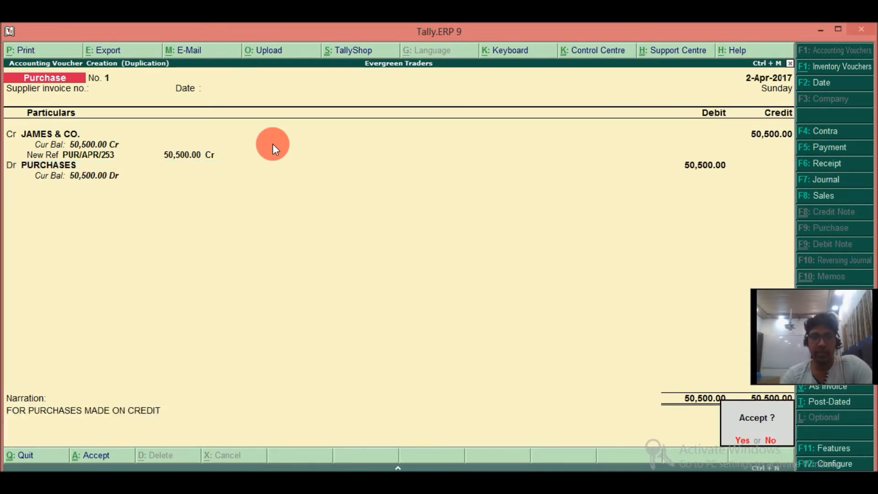
key(Return)
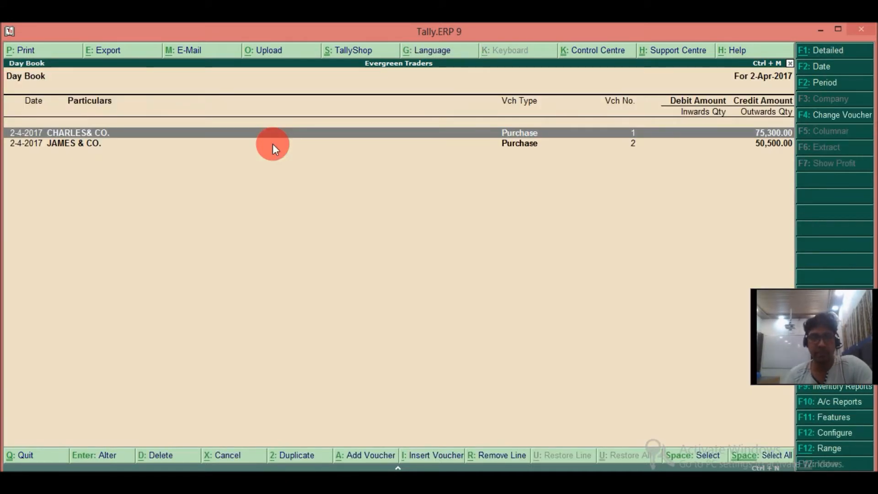
Duplicate the JAMES & CO. purchase voucher from the Day Book and date the copy 1-May-2017.
key(Down)
key(Up)
key(Down)
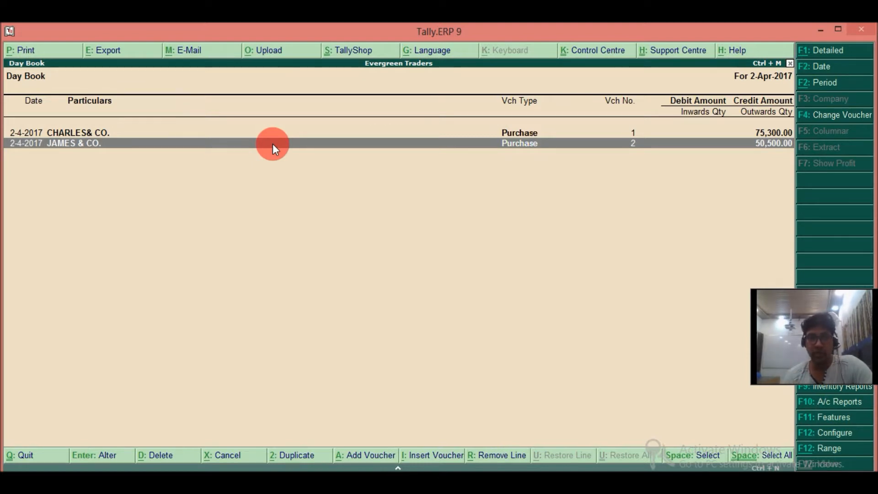
key(alt+2)
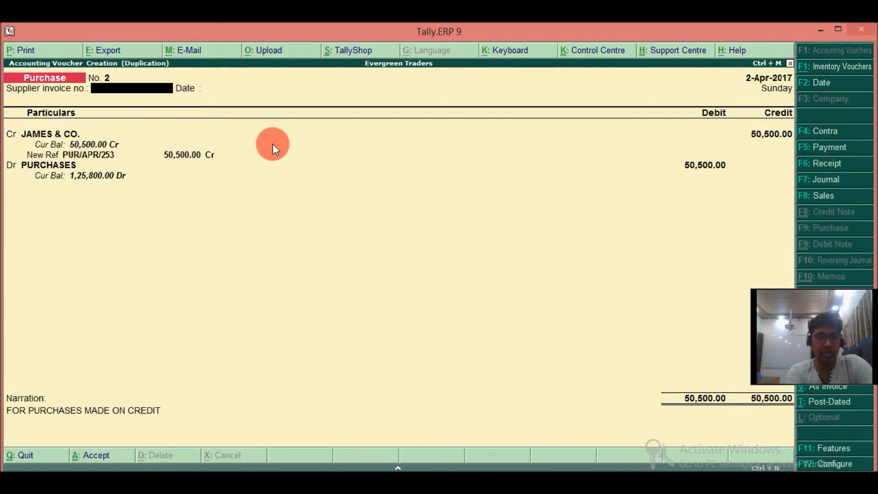
key(F2)
text(1-5)
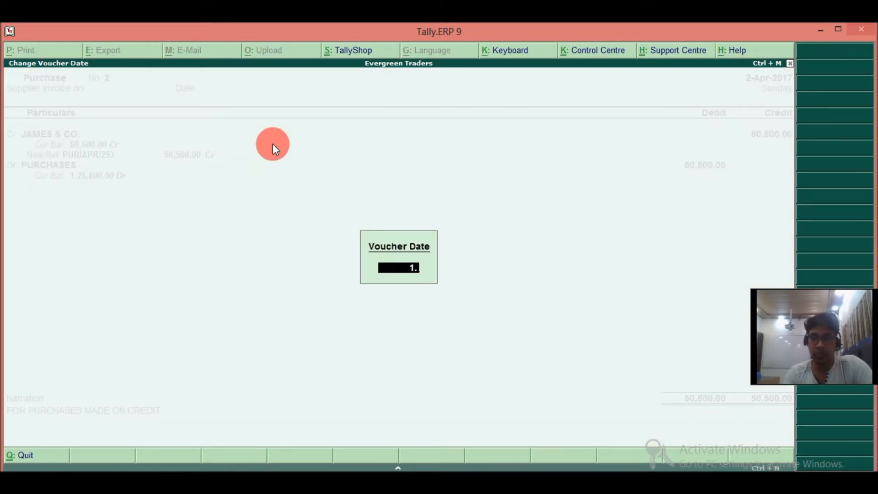
key(Return)
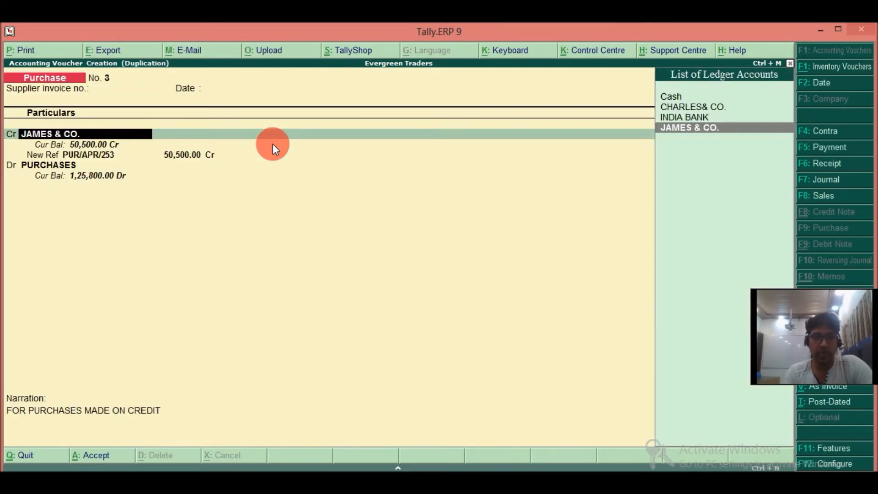
Create a ledger named DONALD & CO. under Sundry Creditors with bill-by-bill balances as the copy's credit account, accepting the default mailing details.
key(alt+c)
text(DONAL)
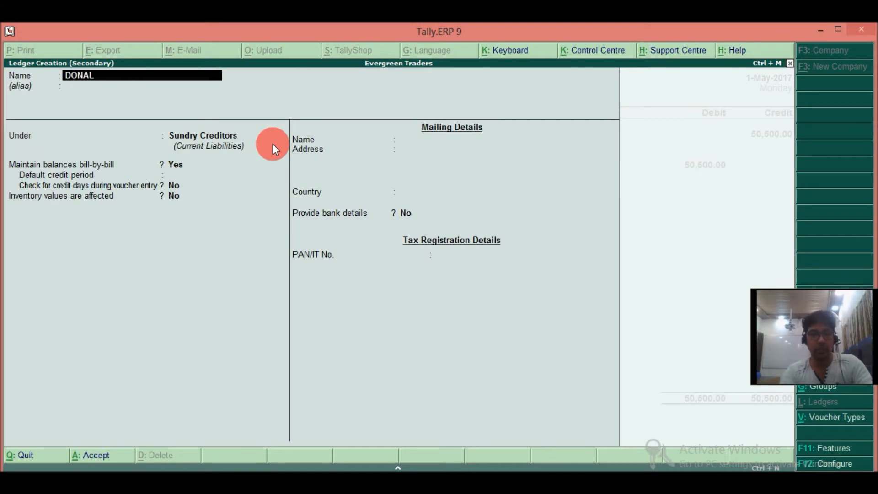
text(D & CO.)
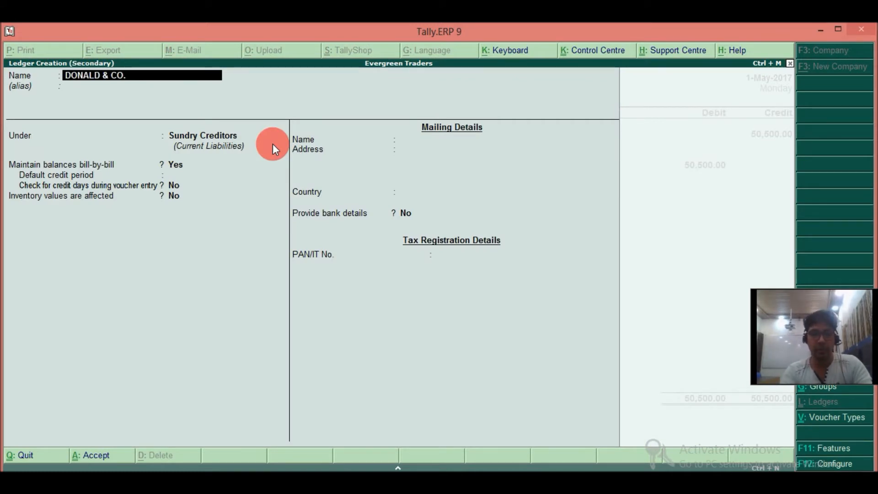
key(Return)
key(Return)
key(Return)
key(Return)
key(Return)
key(Return)
key(Return)
key(Return)
key(Return)
key(Return)
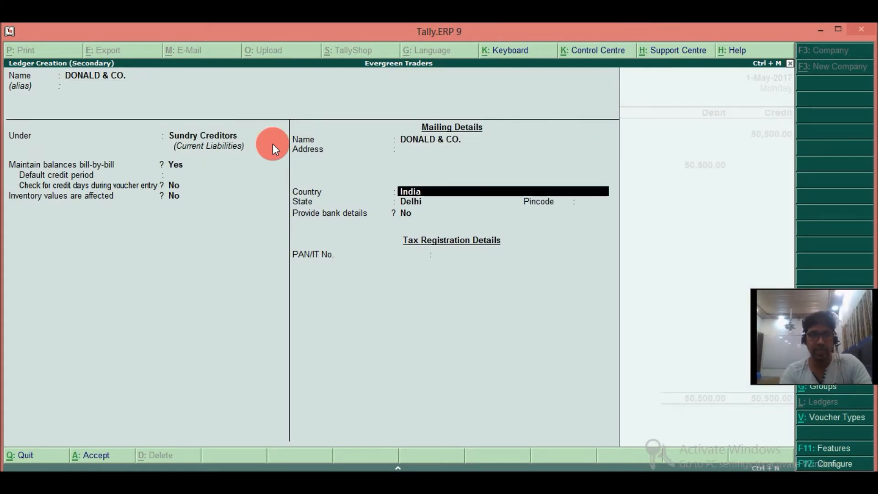
key(Return)
key(Return)
key(Return)
key(Return)
key(Return)
key(Return)
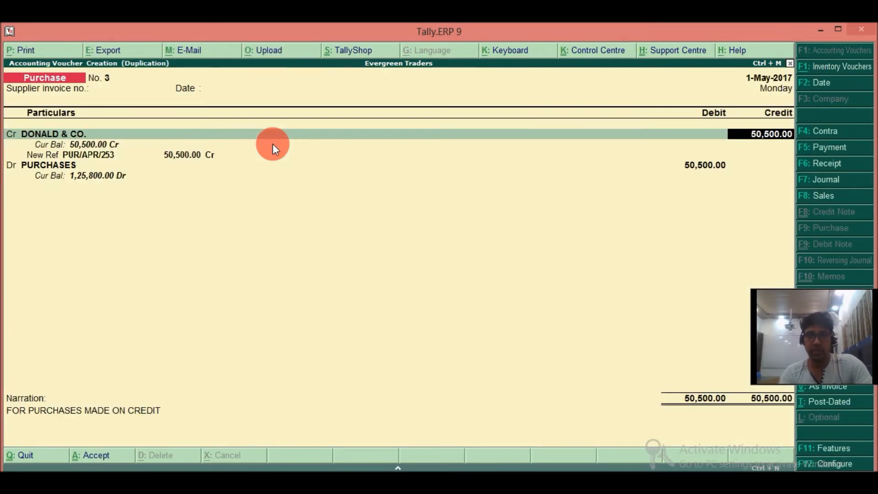
Set the DONALD & CO. credit amount to 60,500 and change its bill reference to PUR/MAY/325.
text(60500)
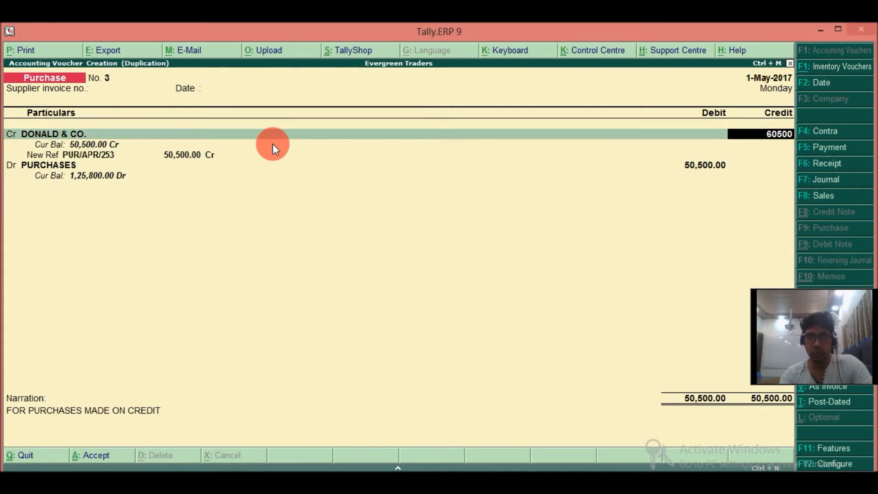
key(Return)
key(Return)
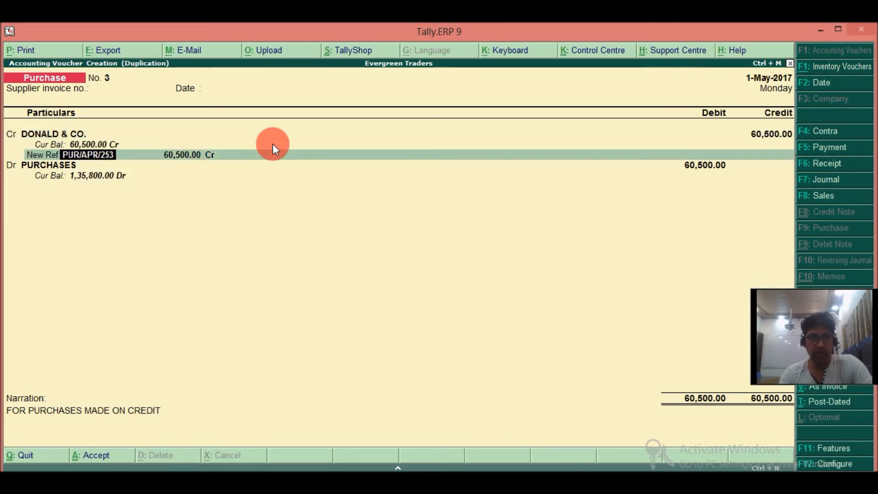
key(Right)
key(Right)
key(Right)
key(Right)
text(MAY/)
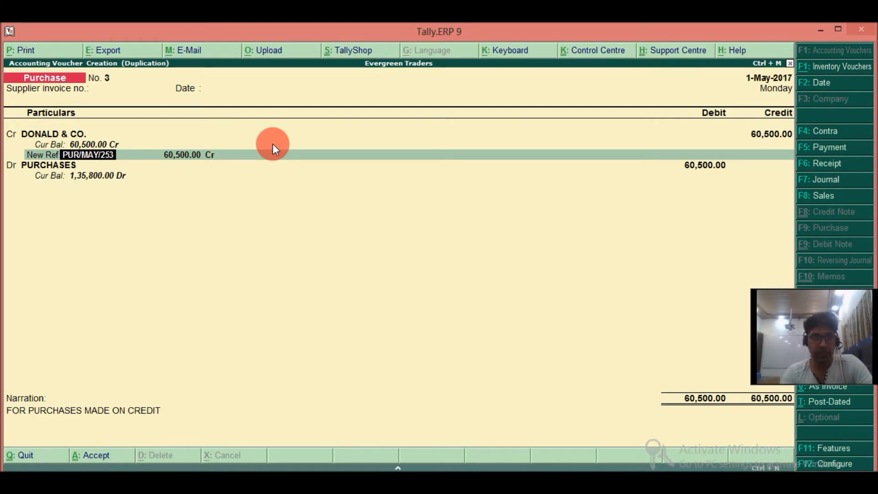
text(3)
key(Delete)
text(25)
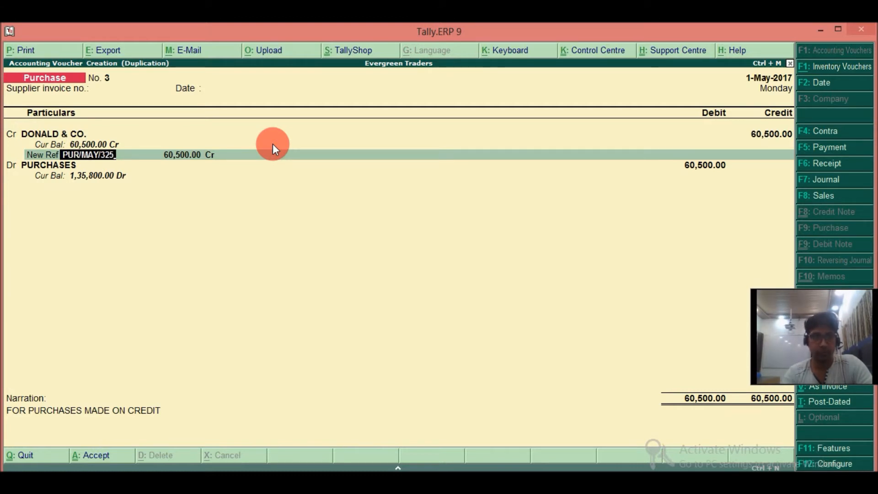
key(Return)
key(Return)
Keep the PURCHASES debit entry without inventory allocations, retain the narration, and save the DONALD & CO. purchase voucher.
key(Return)
key(Return)
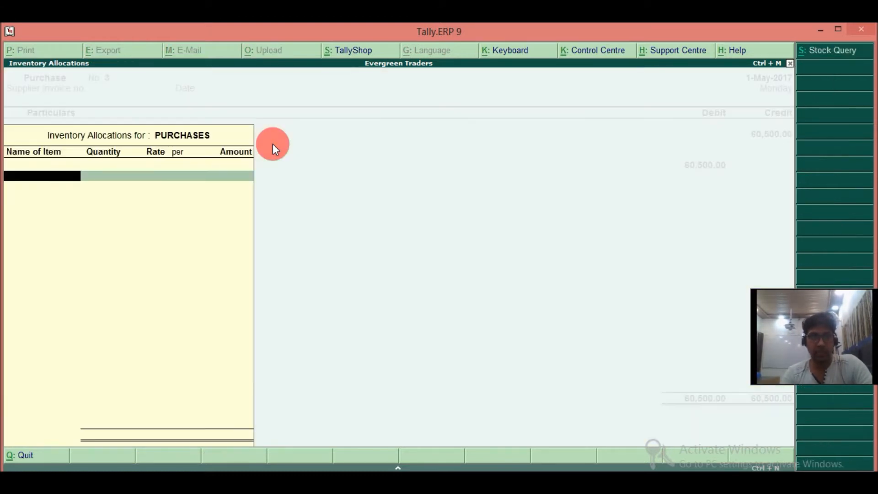
key(Return)
key(Return)
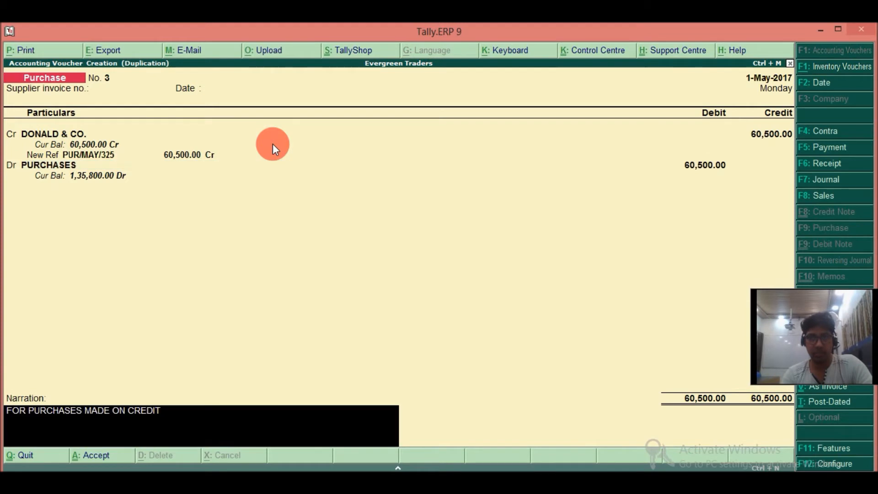
key(Return)
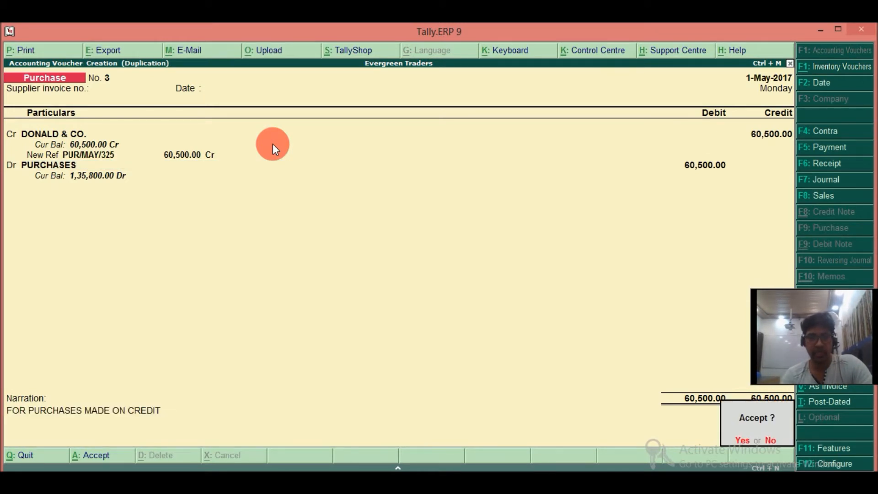
key(Return)
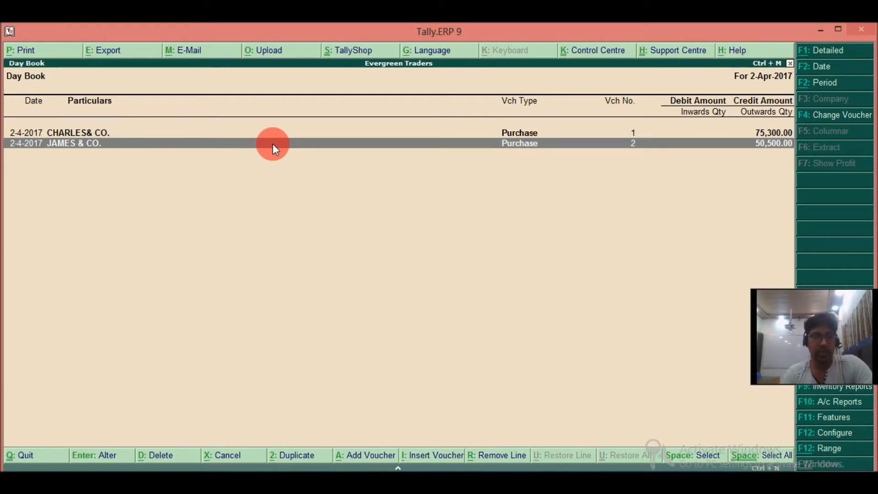
Reopen the Day Book for 1-May-2017 and add a new journal voucher from it.
key(Escape)
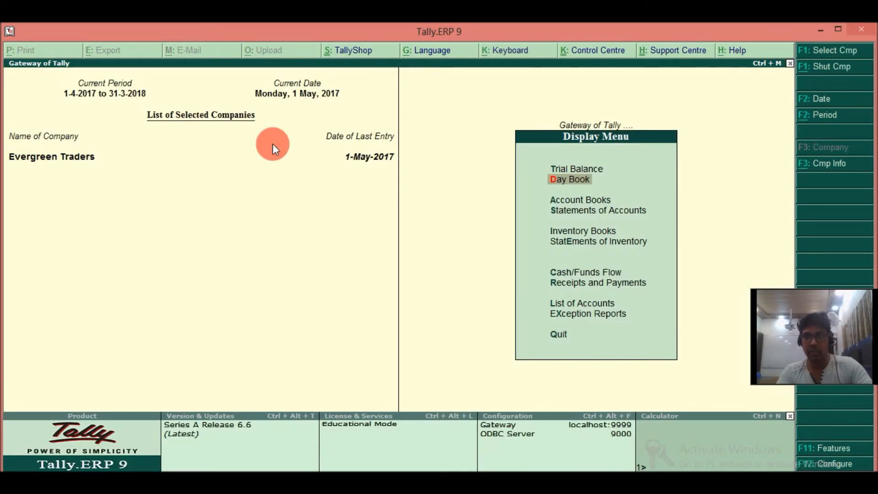
key(Escape)
key(Return)
key(Return)
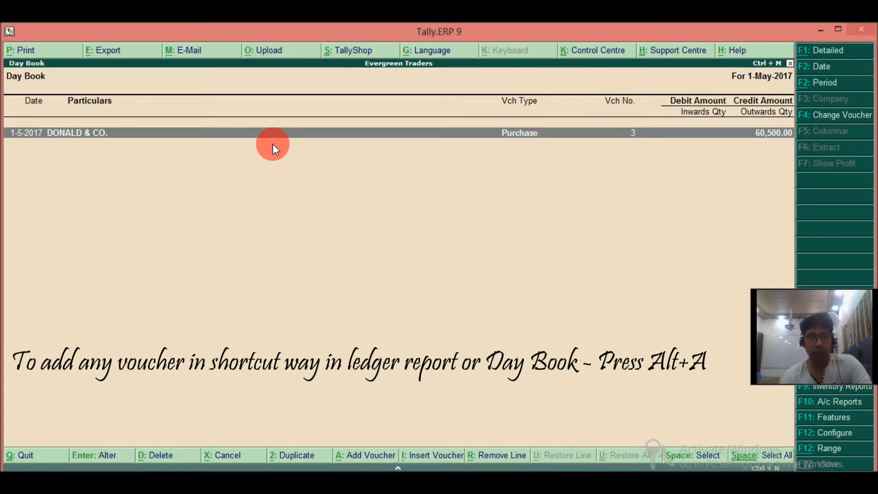
key(alt+a)
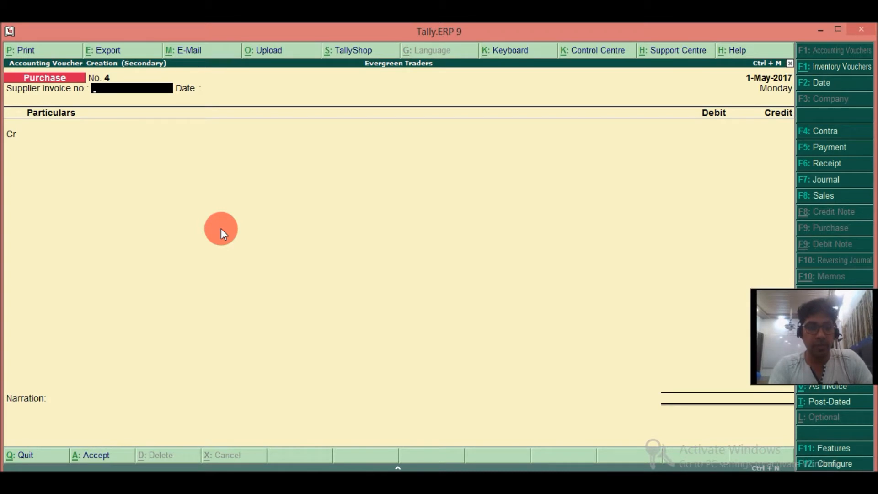
key(F7)
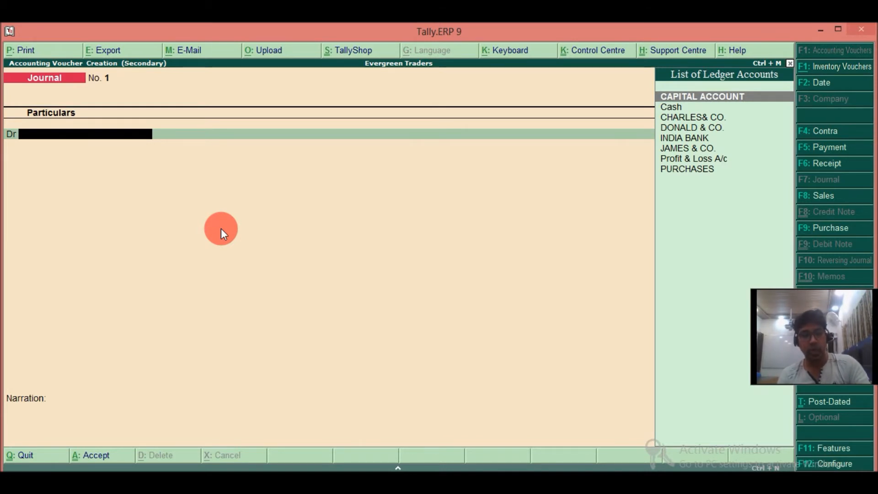
Create a ledger named PURCHASES RETURN under Purchase Accounts from within the journal voucher.
key(alt+c)
text(PURCHASES RETURN)
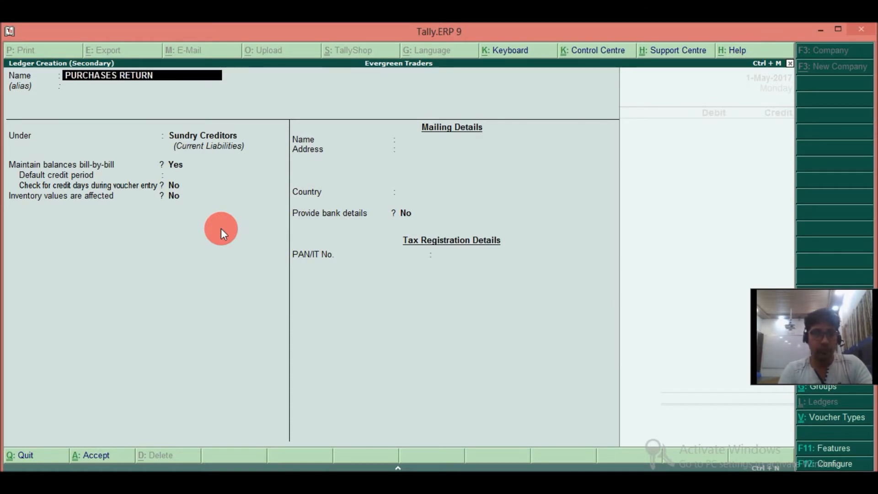
key(Return)
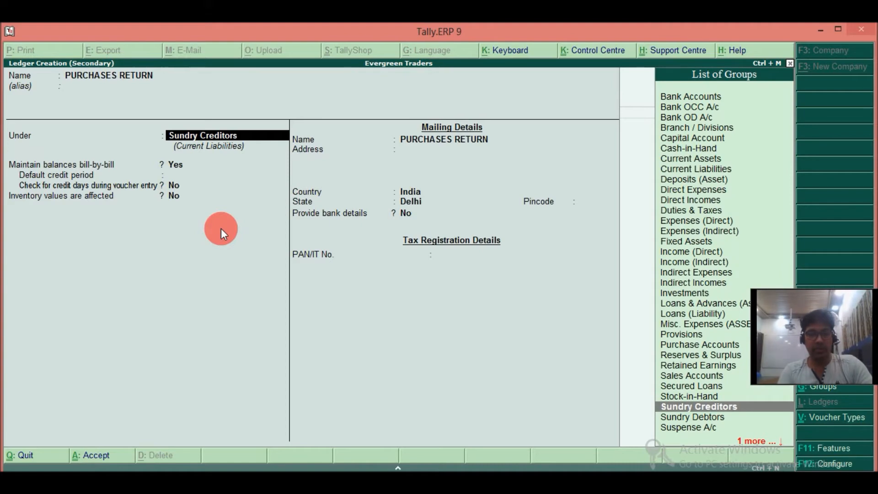
text(PU)
key(Return)
key(ctrl+a)
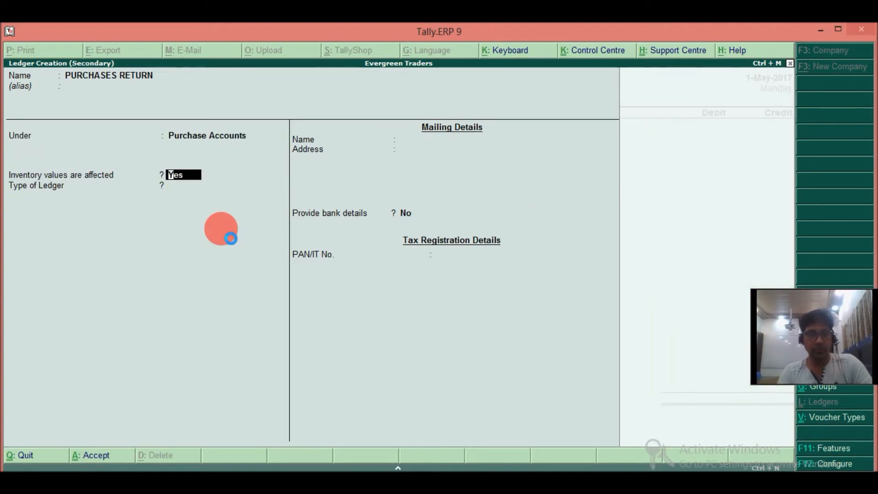
key(Return)
key(Escape)
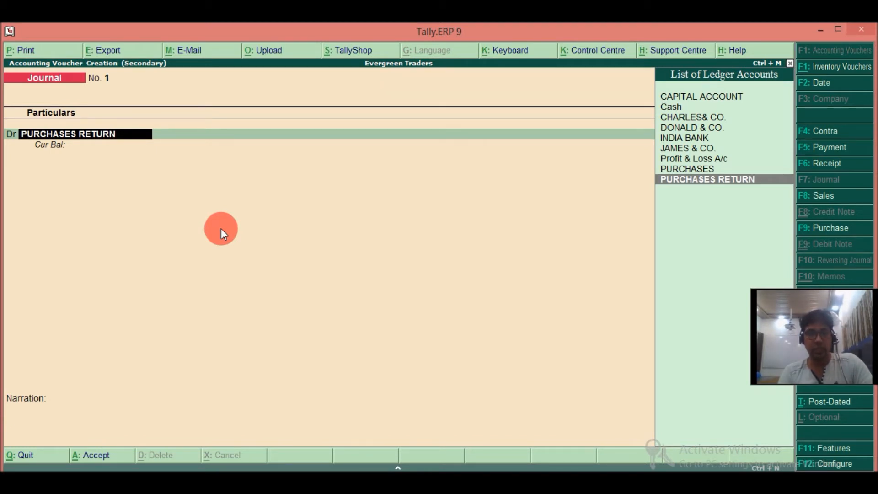
Debit CHARLES& CO. with 10,000 in the journal, allocating it as Agst Ref to bill PUR/APR/12.
key(Up)
key(Up)
key(Up)
key(Up)
key(Up)
key(Up)
key(Return)
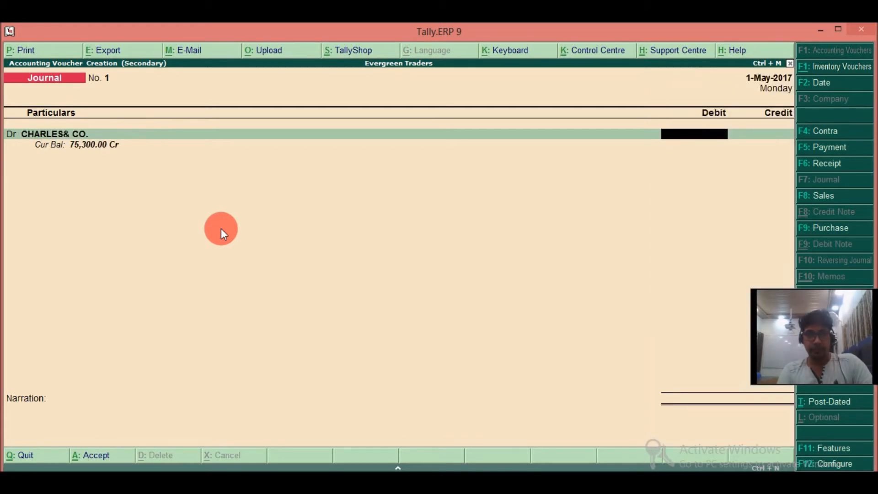
text(100000.00)
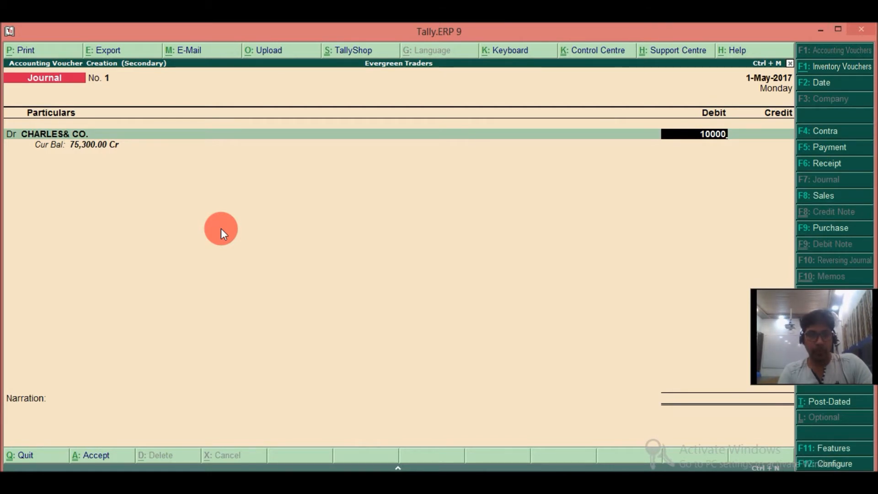
key(Return)
key(Return)
key(Return)
key(Return)
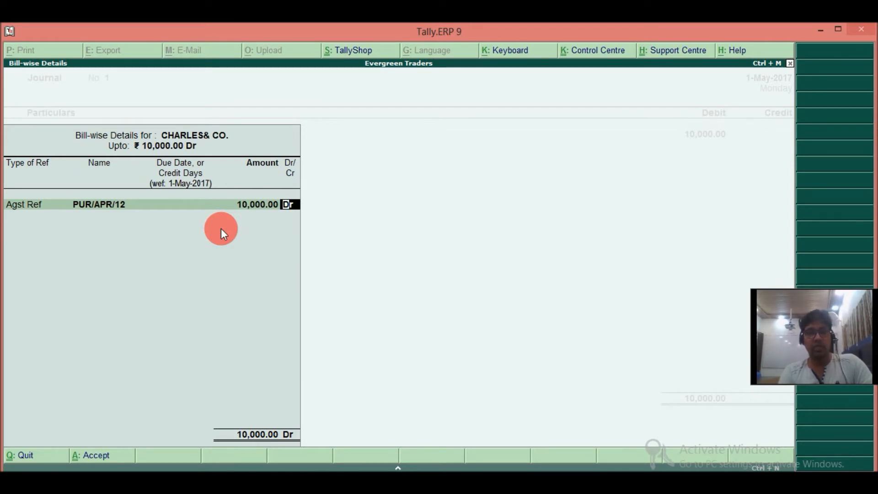
key(Return)
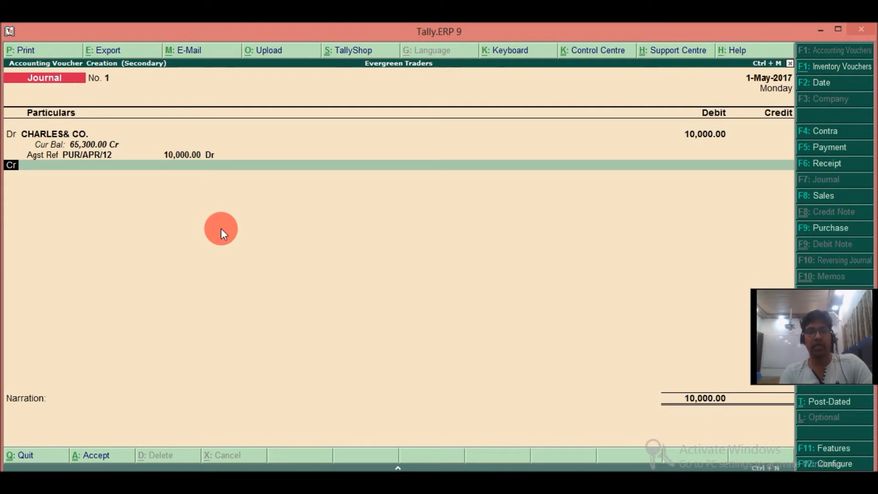
Credit the PURCHASES RETURN ledger with 10,000 in the journal voucher.
key(Return)
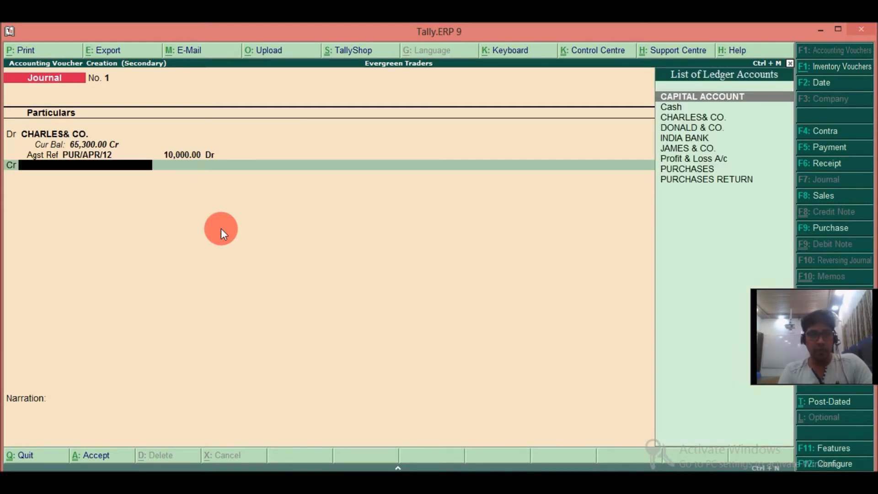
key(Down)
key(Down)
key(Down)
key(Down)
key(Down)
key(Down)
key(Down)
key(Down)
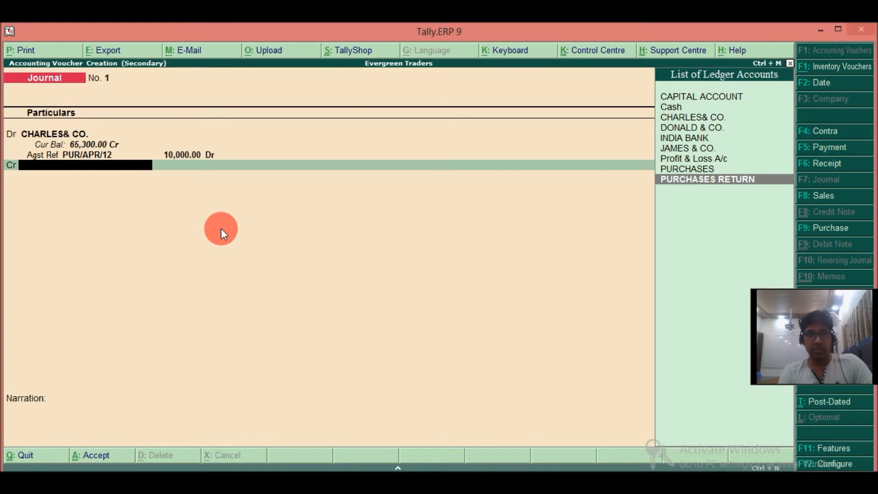
key(Return)
key(Return)
key(Return)
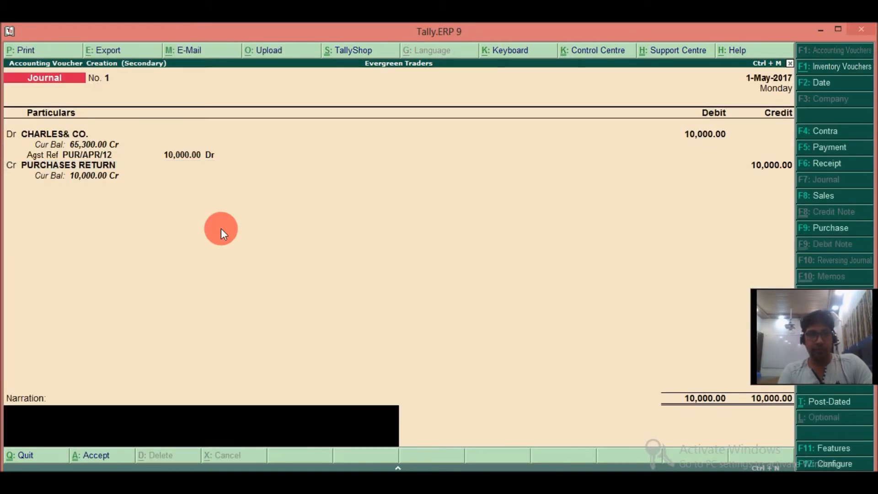
Enter the narration FOR RETURN MADE and save the journal voucher.
text(F)
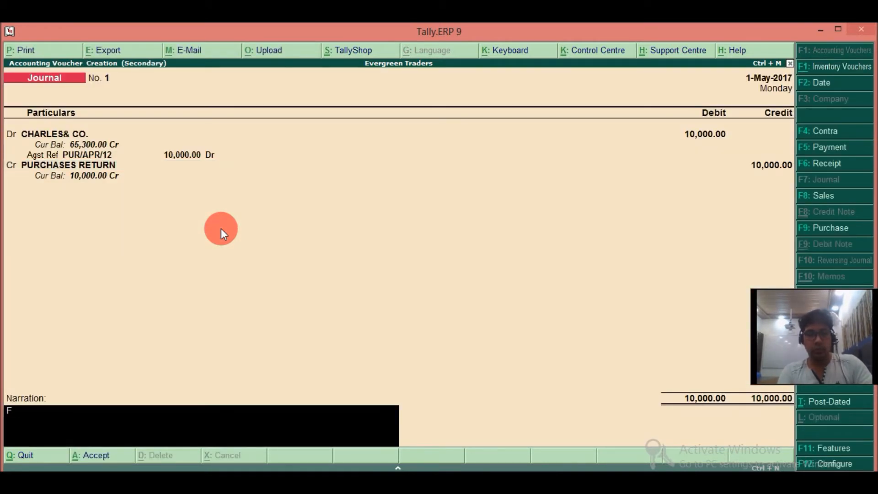
text(OR RETURN)
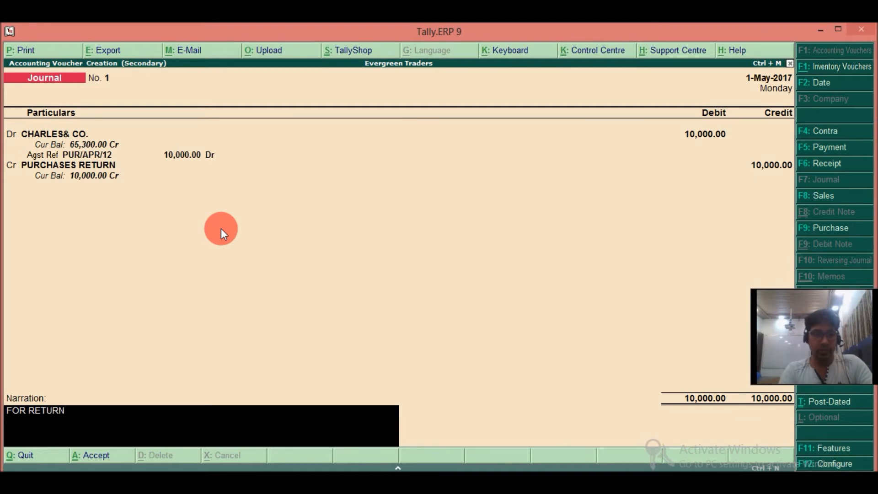
text( MADE)
key(Return)
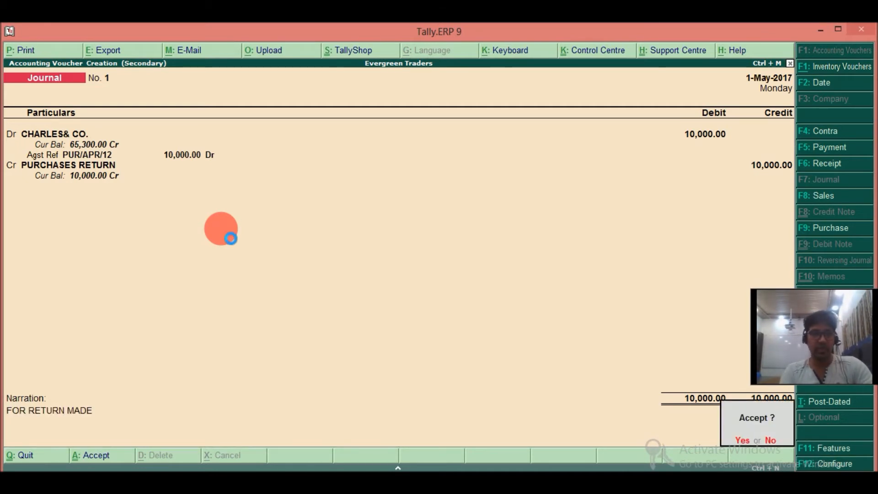
key(Return)
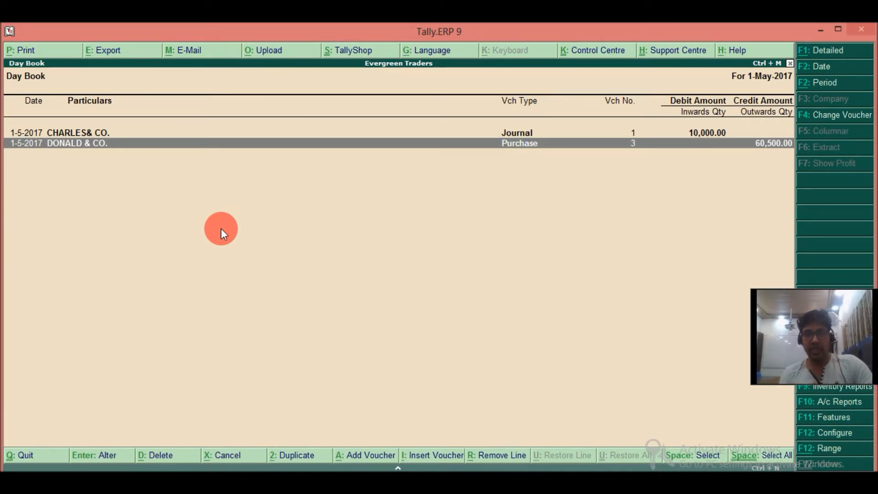
Duplicate the CHARLES& CO. journal voucher from the Day Book and date the copy 2-5-2017.
key(Up)
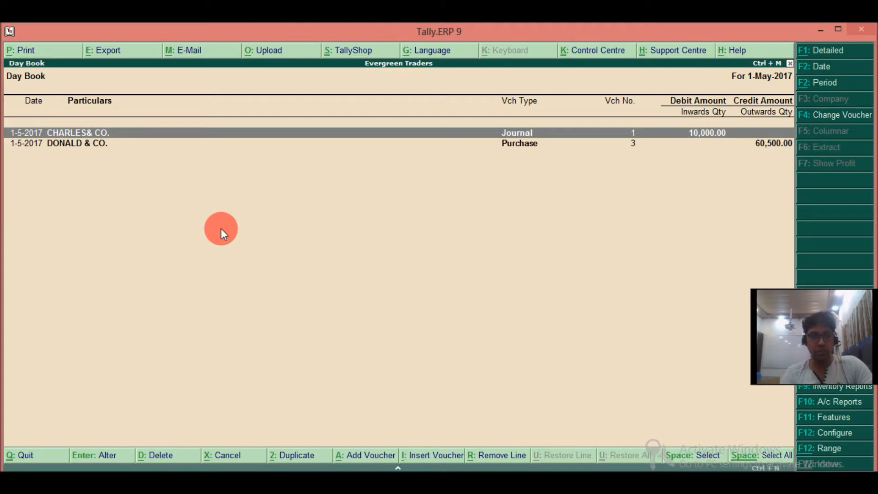
key(alt+2)
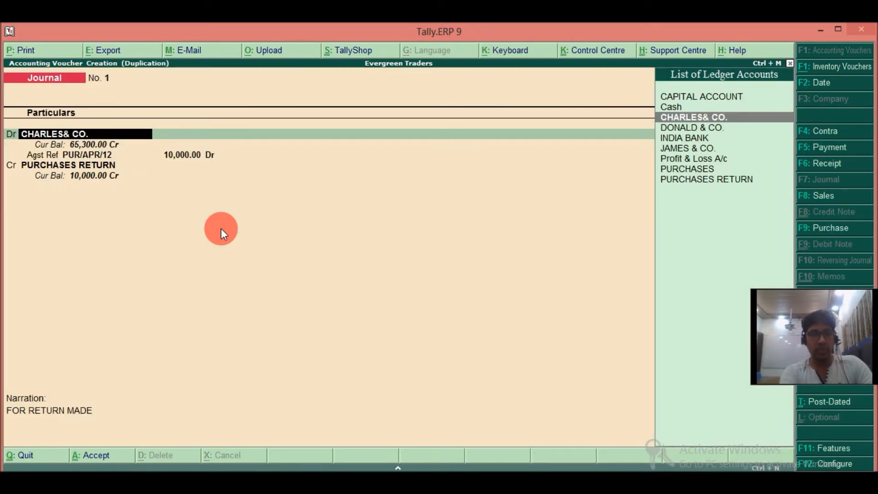
key(F2)
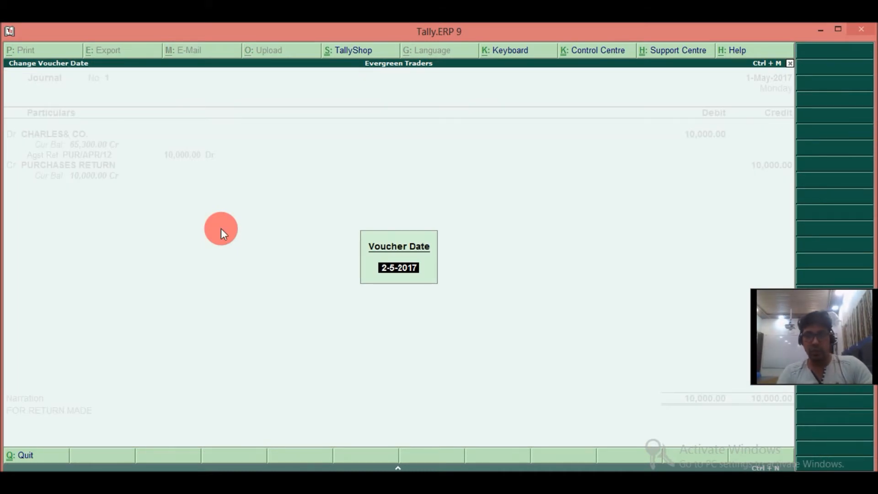
key(Return)
Debit DONALD & CO. with 25,000 in the duplicated journal, allocating the full amount as Agst Ref to bill PUR/MAY/325.
text(d)
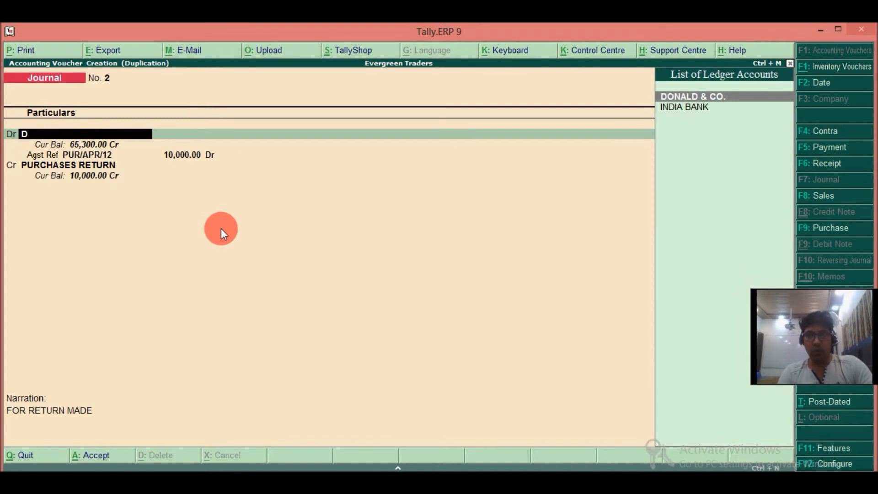
key(Return)
text(25000)
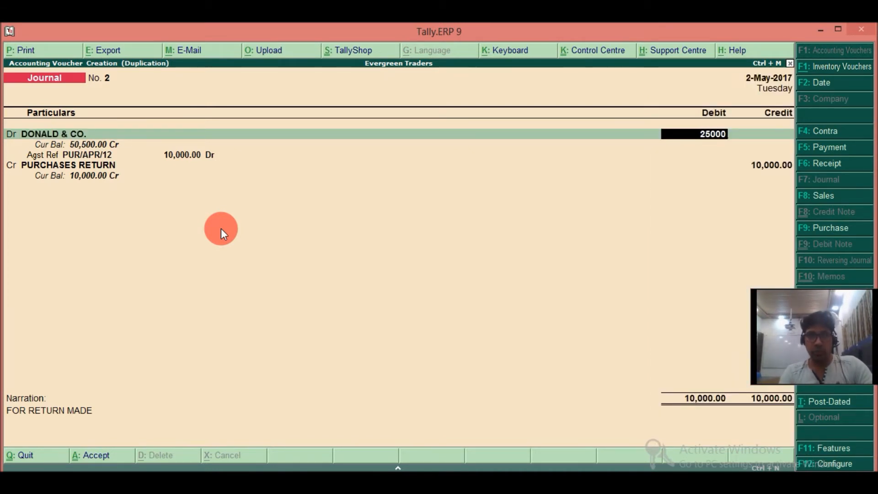
key(Return)
key(Return)
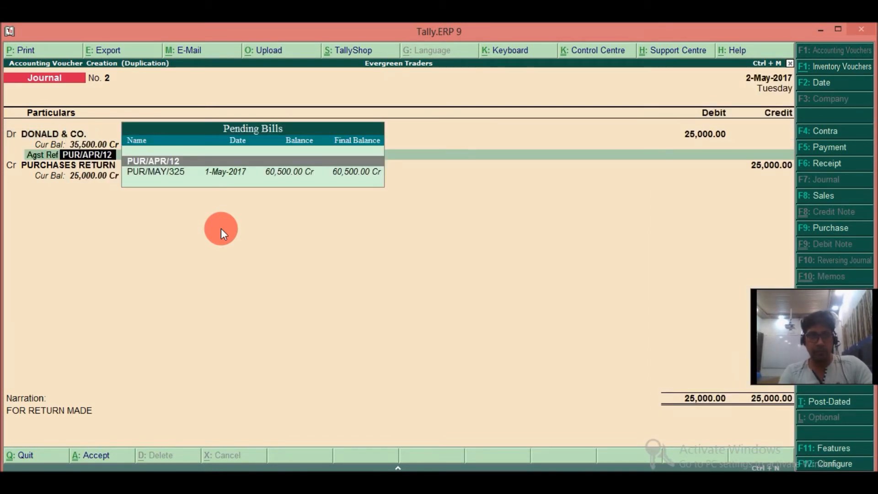
key(Down)
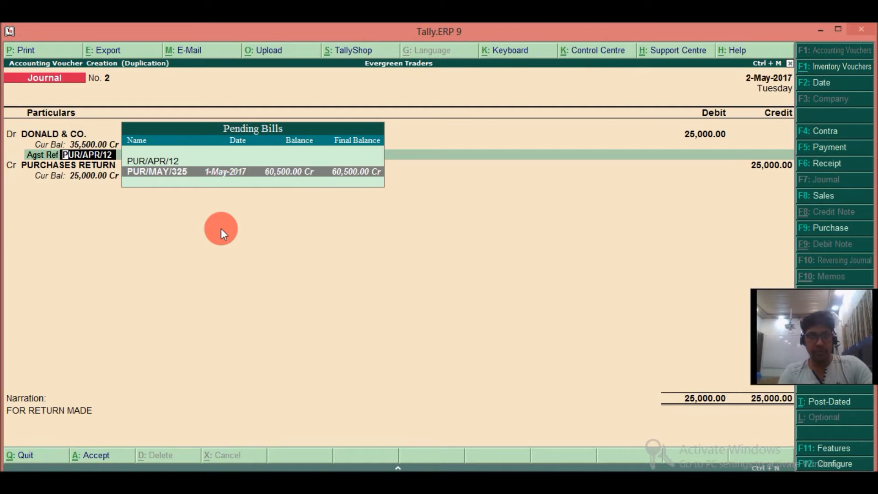
key(Return)
text(25000)
key(Return)
Keep the PURCHASES RETURN credit of 25,000 and the narration FOR RETURN MADE, and save the journal voucher.
key(Return)
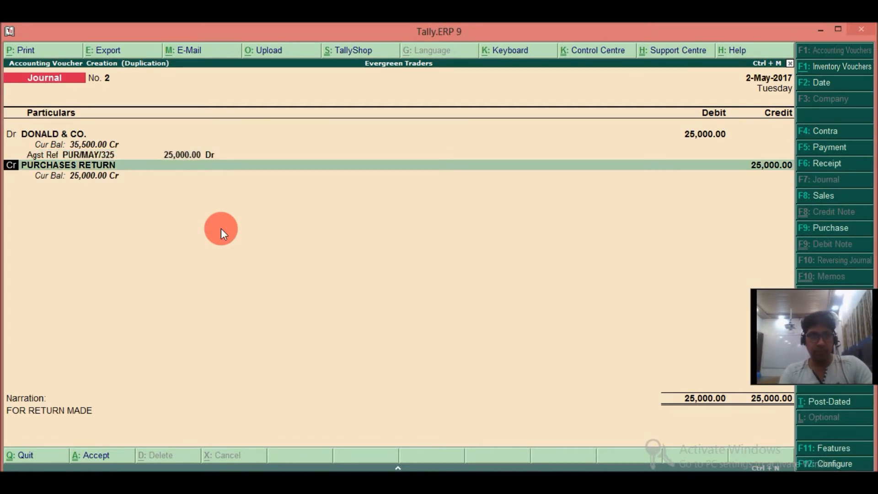
key(Return)
key(Return)
key(Return)
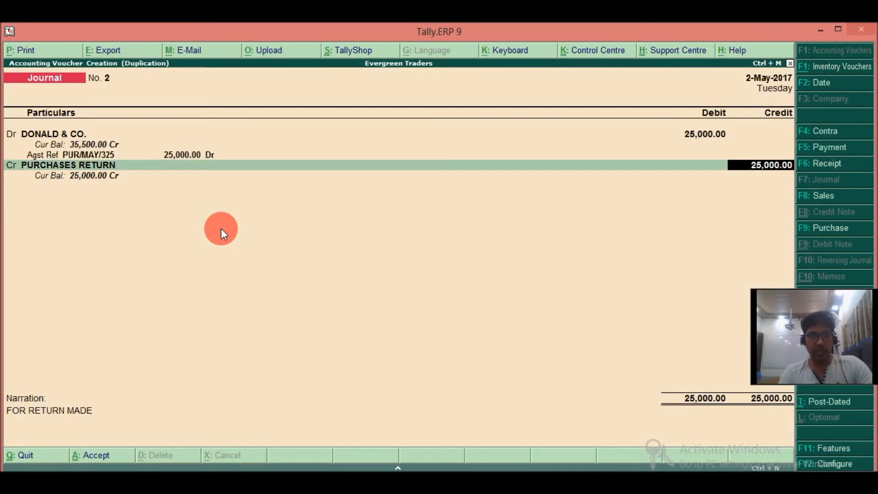
key(Return)
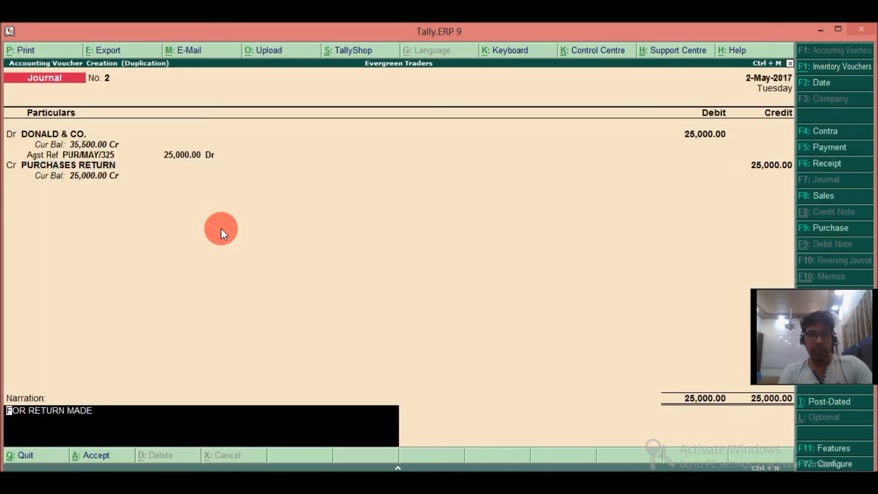
key(Return)
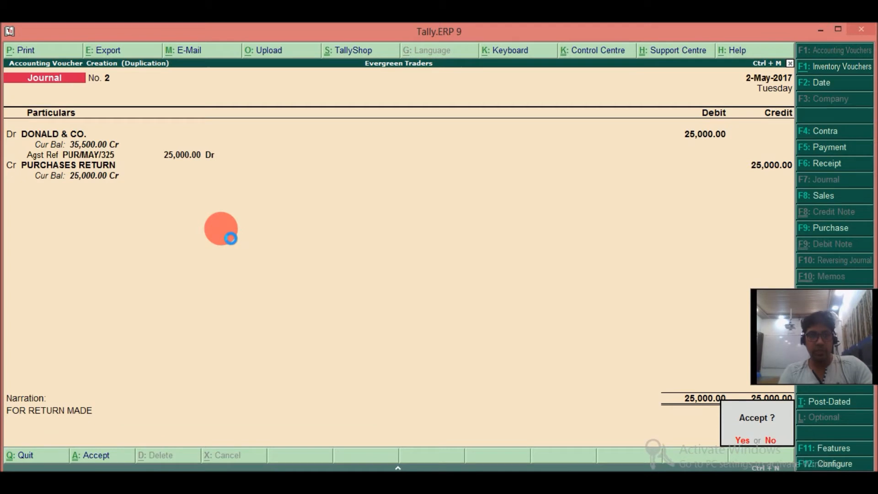
key(Return)
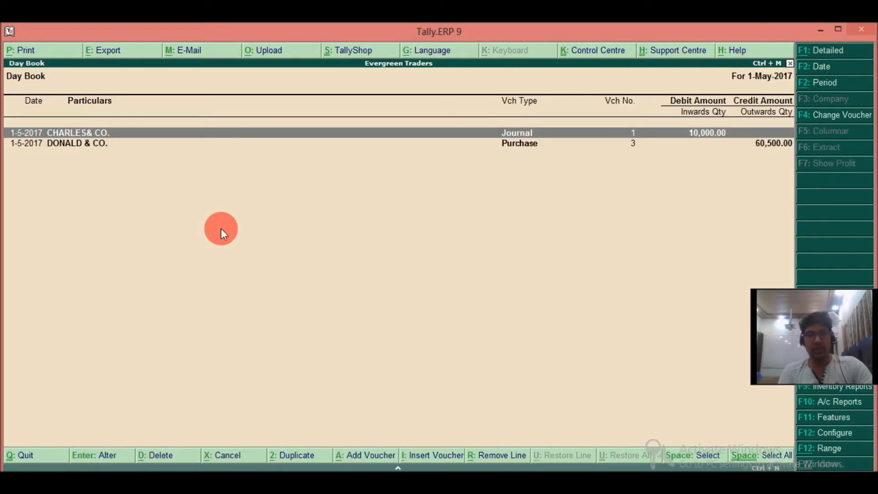
key(Down)
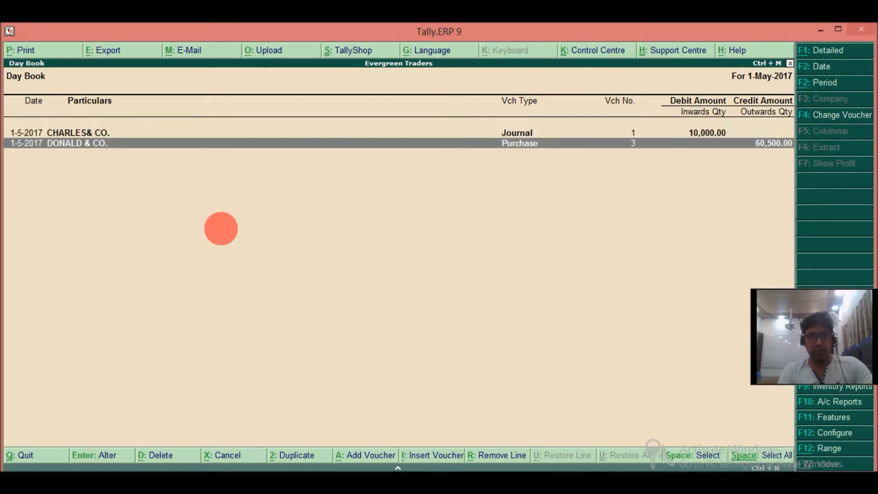
key(Return)
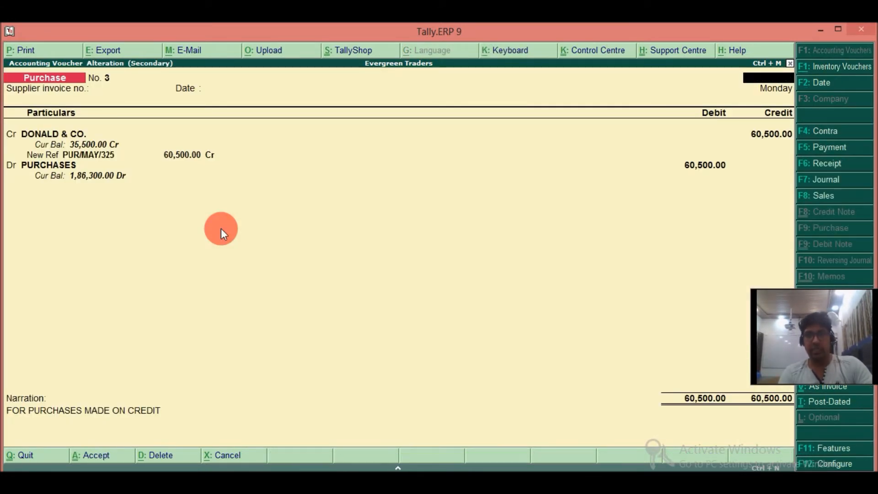
key(Escape)
key(Escape)
key(Escape)
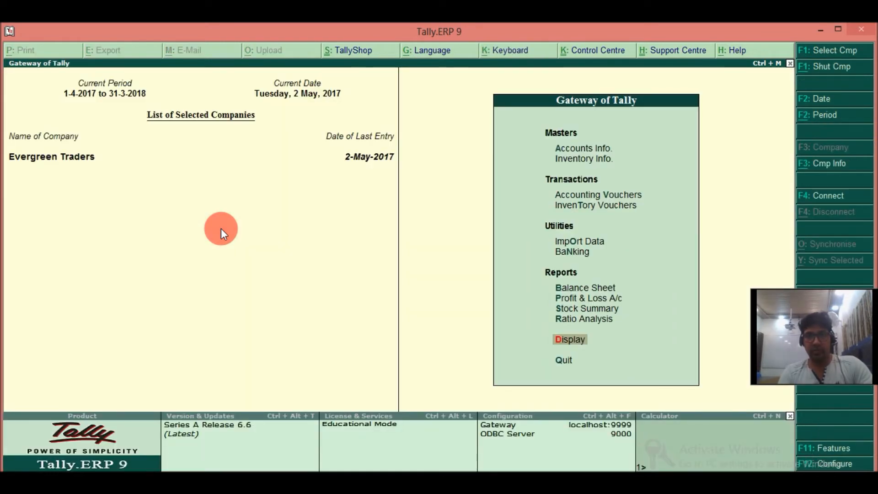
Leave the Day Book and open a new purchase voucher from the accounting vouchers.
key(Up)
key(Up)
key(Up)
key(Up)
key(Up)
key(Up)
key(Up)
key(Up)
key(Return)
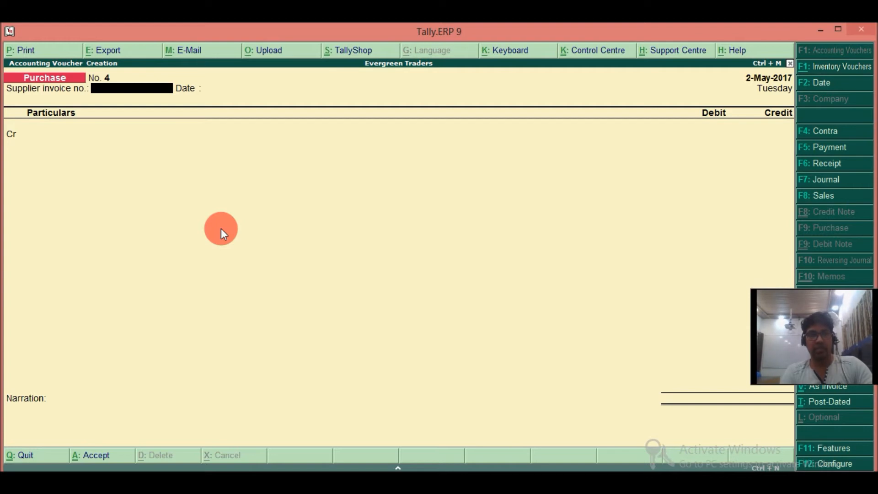
Credit Cash with 35,600 and debit PURCHASES with the same amount, leaving the supplier invoice number and date blank.
key(Return)
key(Return)
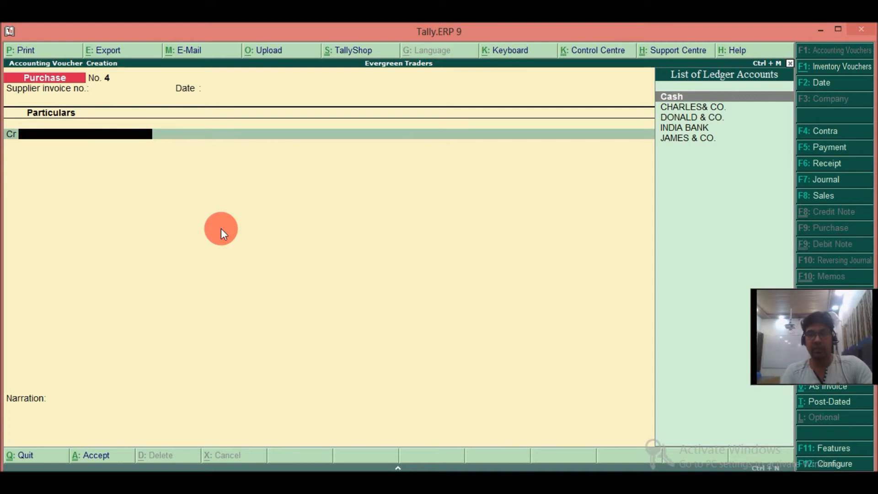
key(Return)
key(Return)
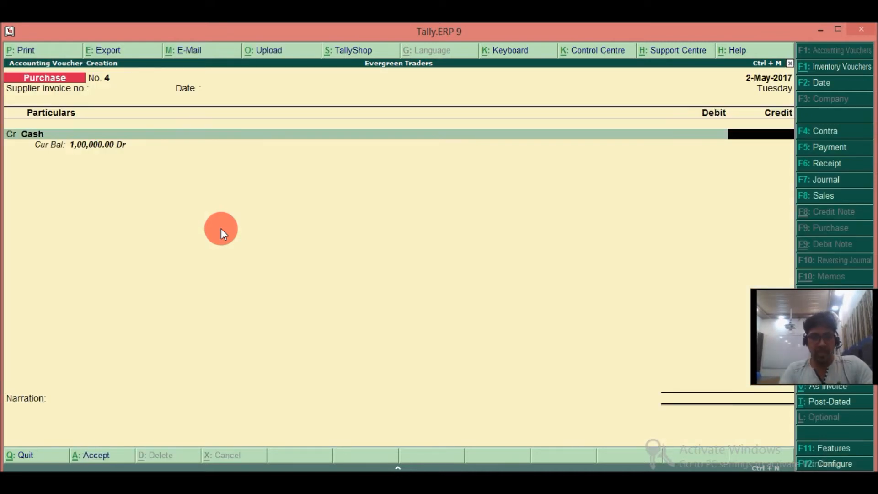
text(35600)
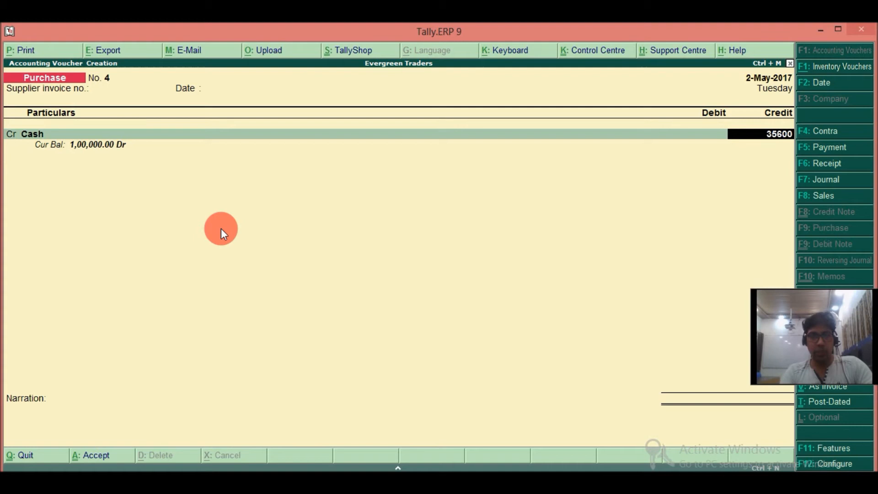
key(Return)
key(Return)
key(Escape)
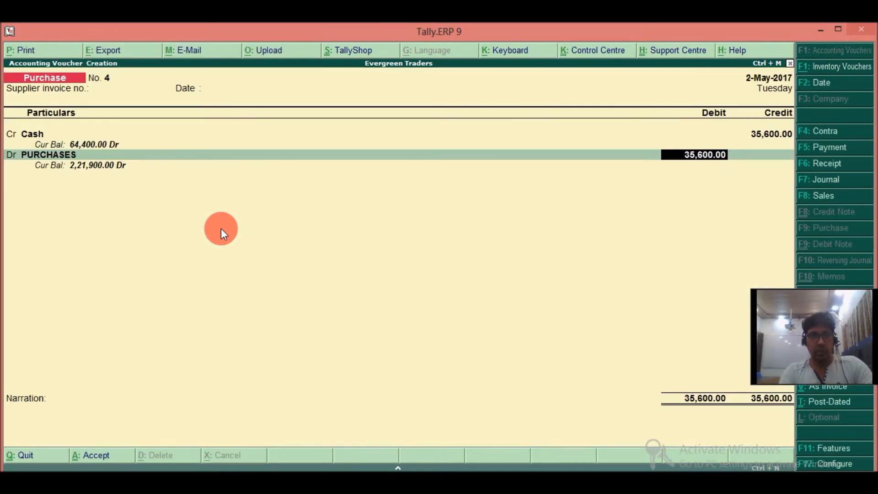
key(Return)
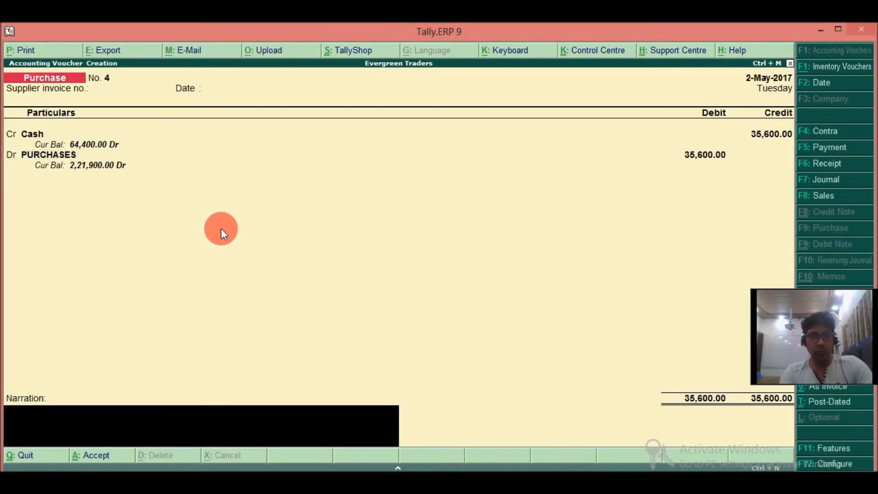
Enter the narration FOR CASH PURCHASES MADE and save the purchase voucher.
text(f)
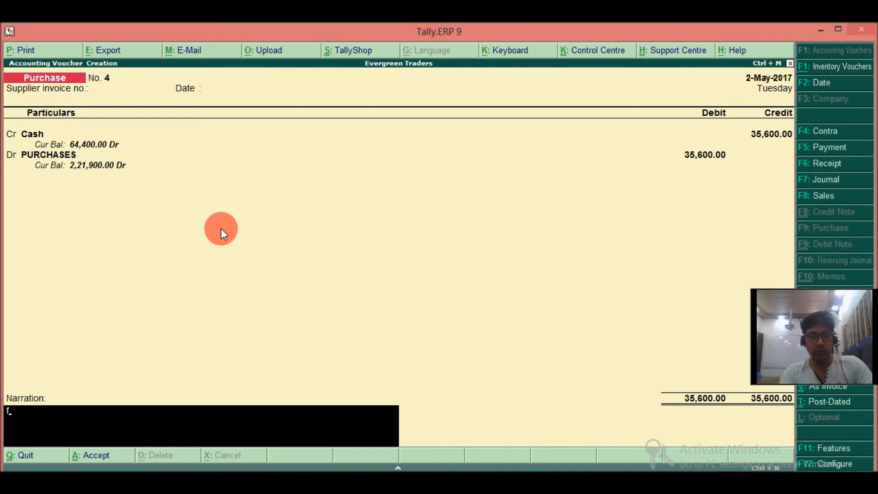
text(OR C)
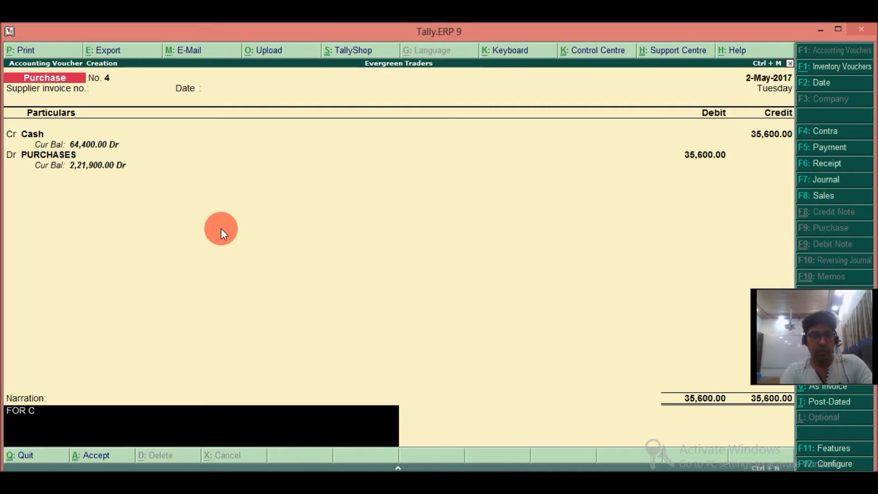
text(ASH PURCHSA)
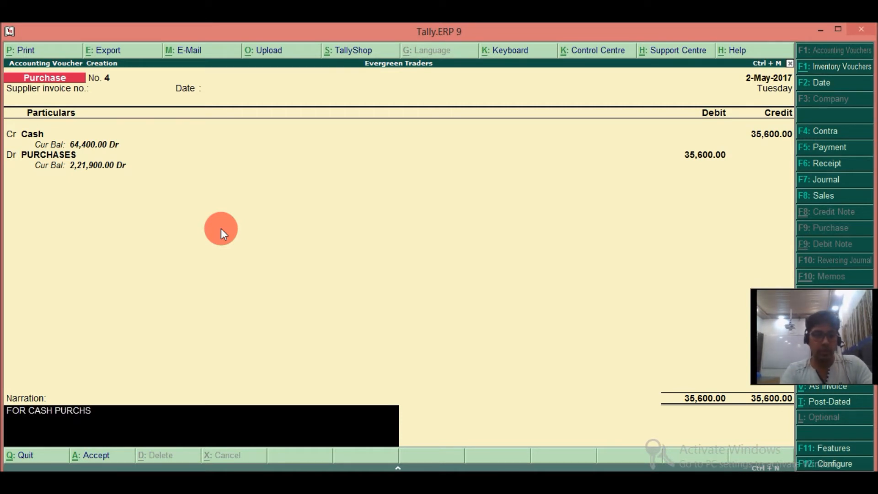
key(BackSpace)
key(BackSpace)
text(ASE)
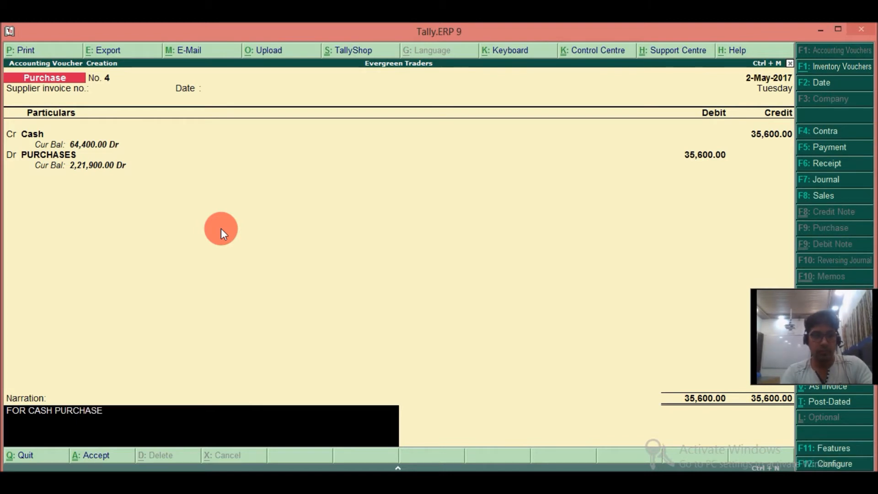
text(S MADE)
key(Return)
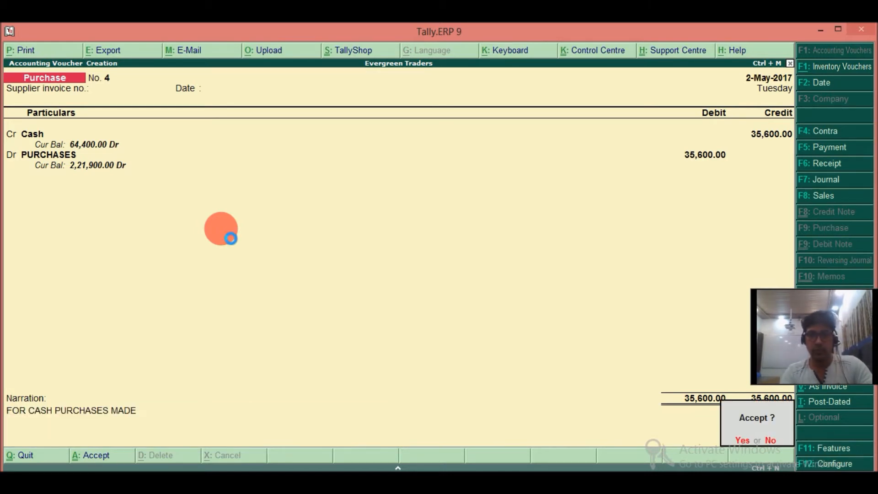
key(Return)
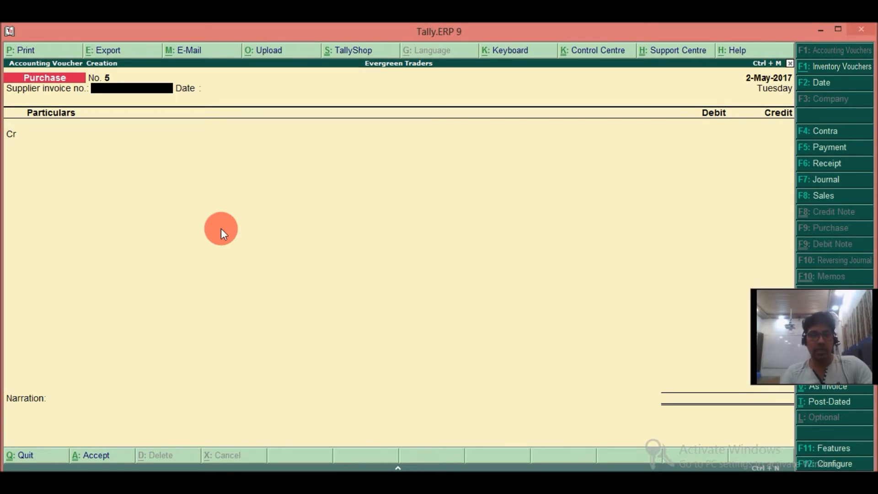
Set the voucher date to 1-6-2017 and switch to a sales voucher in voucher mode with no reference number.
key(F2)
text(1-6)
key(Return)
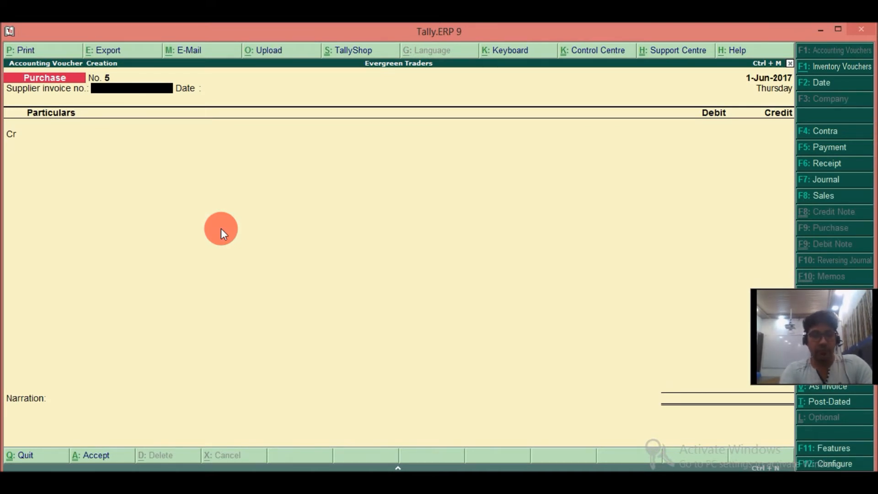
key(F8)
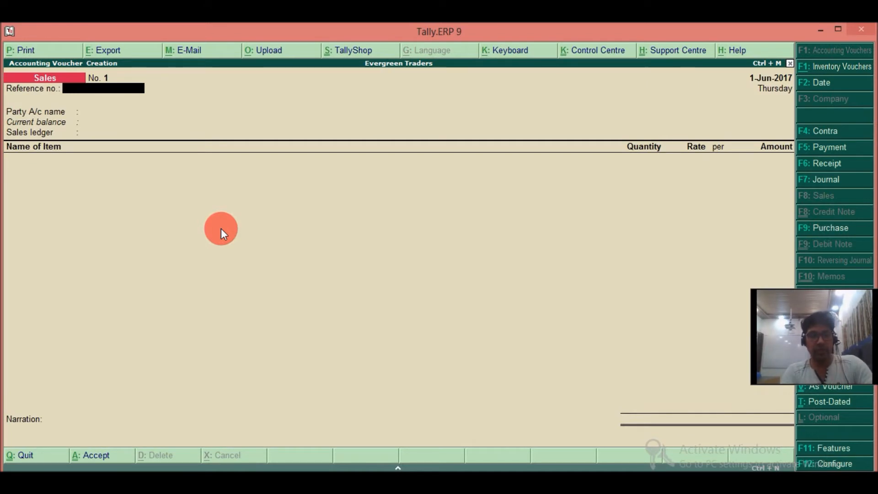
key(ctrl+v)
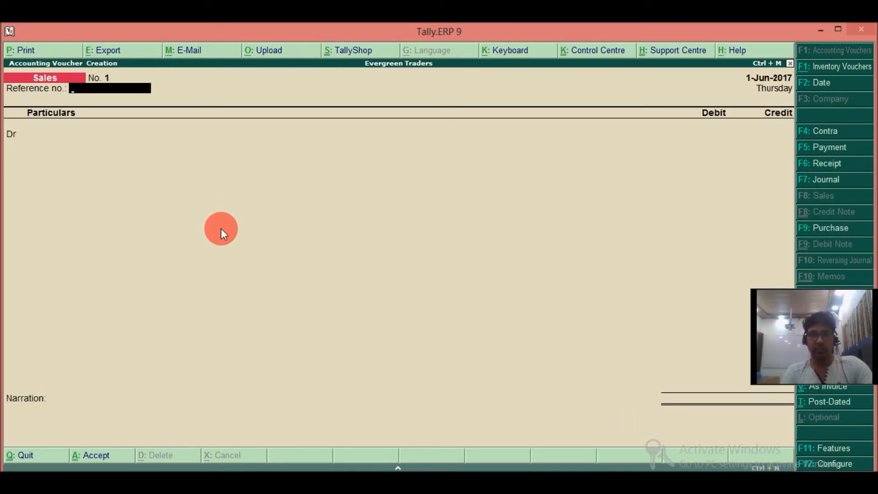
key(Return)
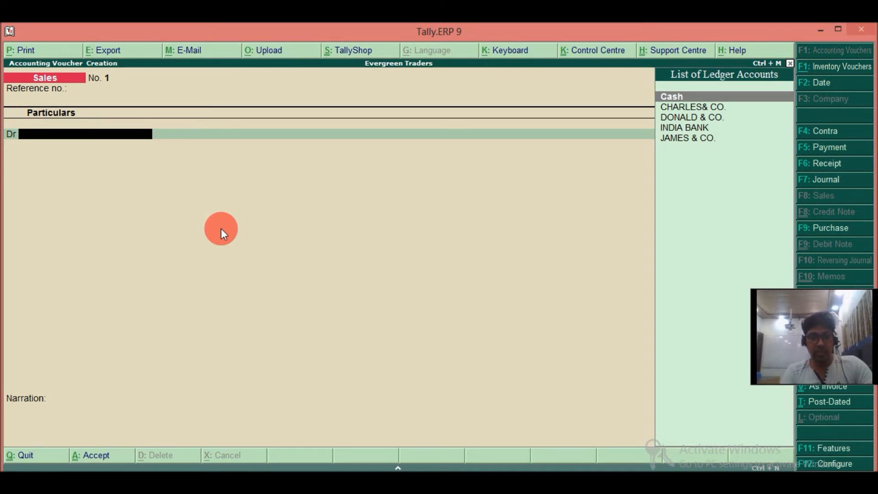
Create the debit ledger JAMES TRADERS under Sundry Debtors, with balances maintained bill-by-bill.
key(alt+c)
text(JAMES TR)
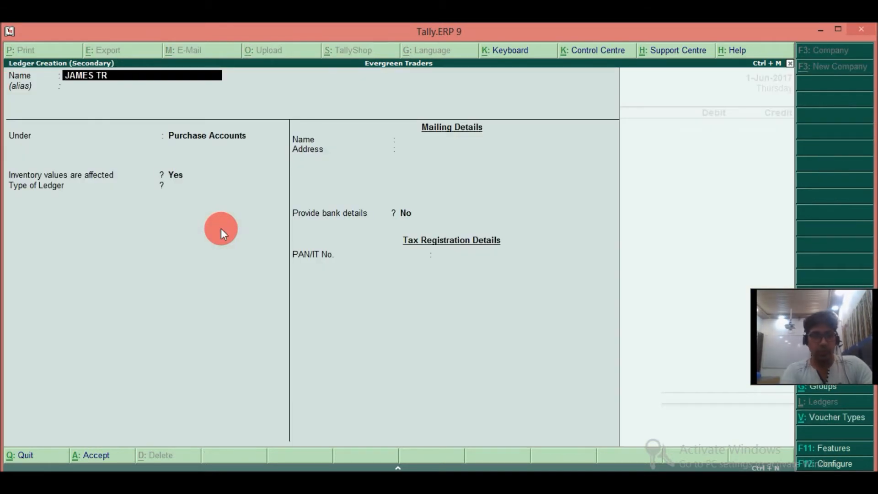
text(ADERS)
key(Return)
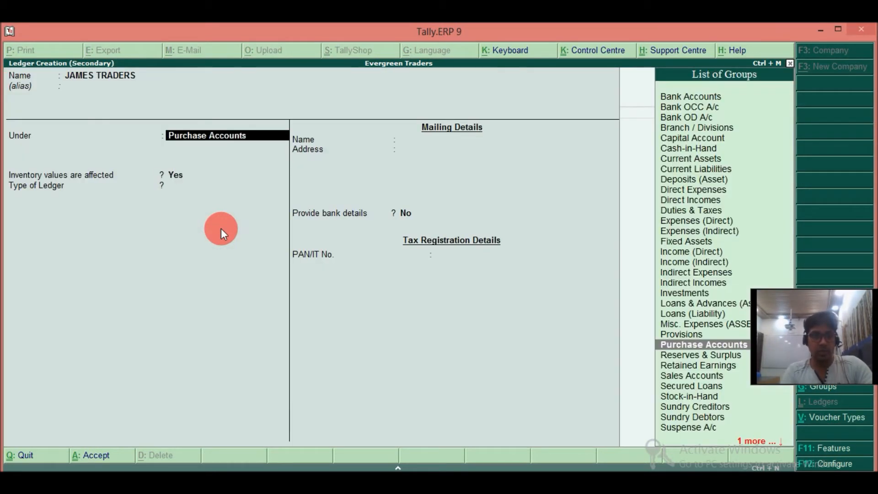
text(SUN)
key(Down)
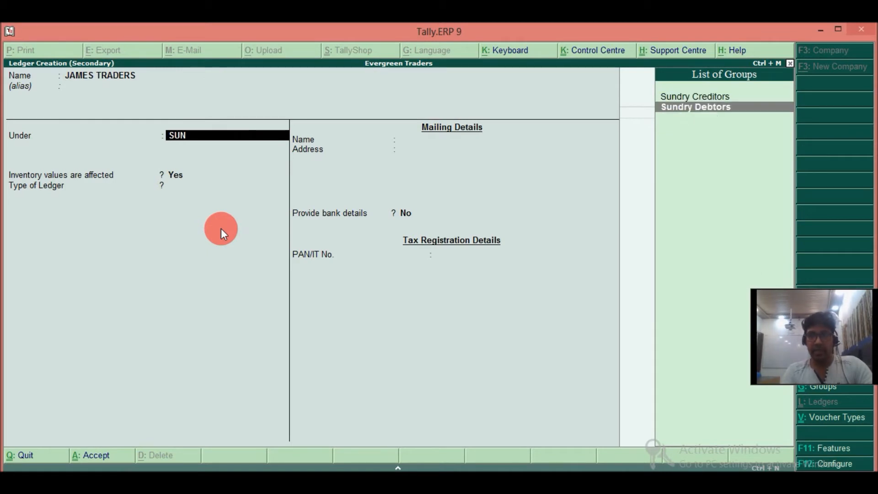
key(Return)
text(y)
key(Return)
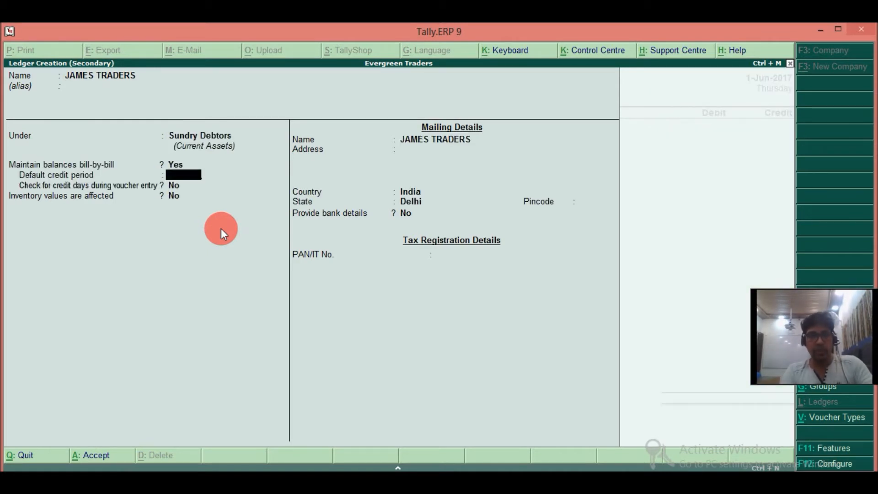
key(ctrl+a)
Accept the default buyer's details and debit JAMES TRADERS with 1,25,000.
key(Return)
key(Return)
key(Return)
key(Return)
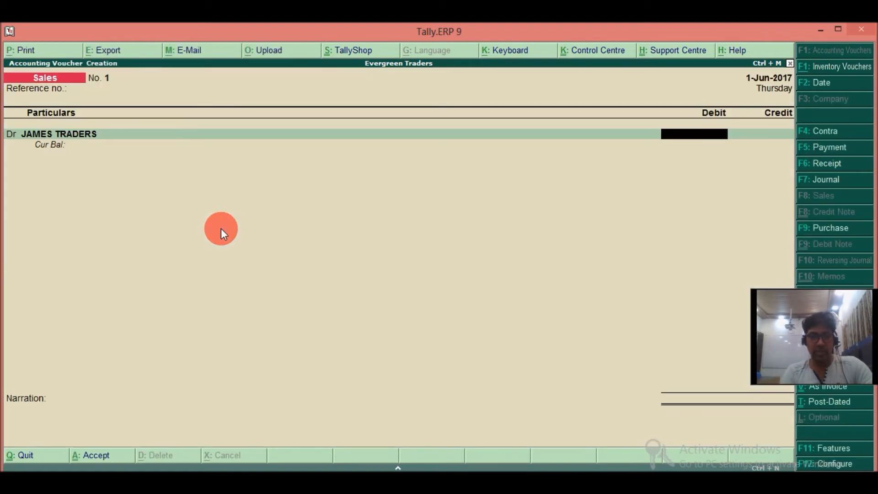
text(125000)
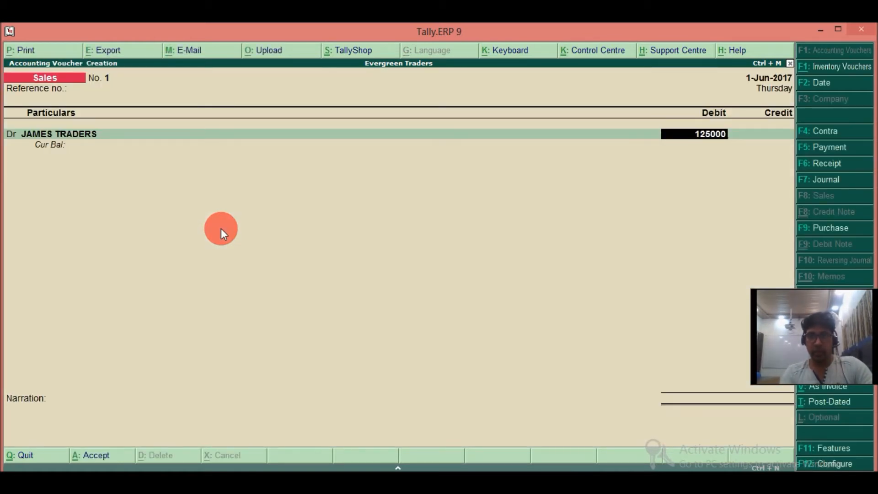
key(Return)
key(Return)
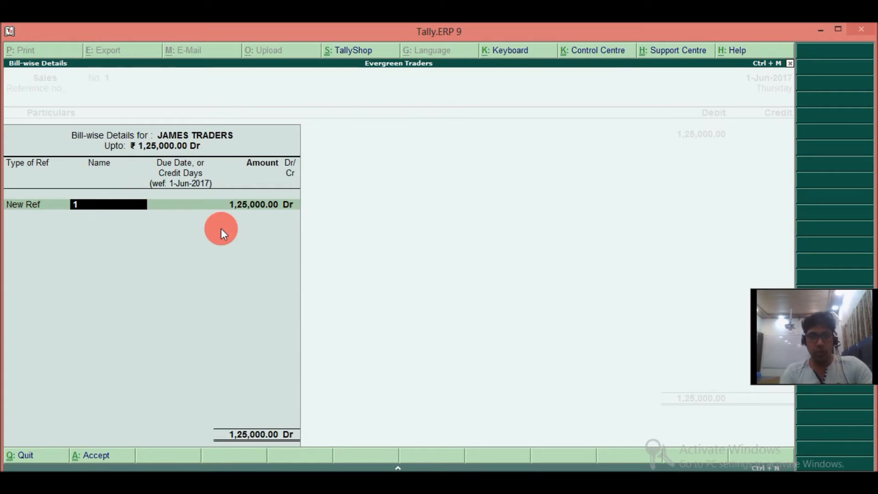
Allocate the full JAMES TRADERS amount to a new bill reference named SALES/JUNE/001.
text(SALES/)
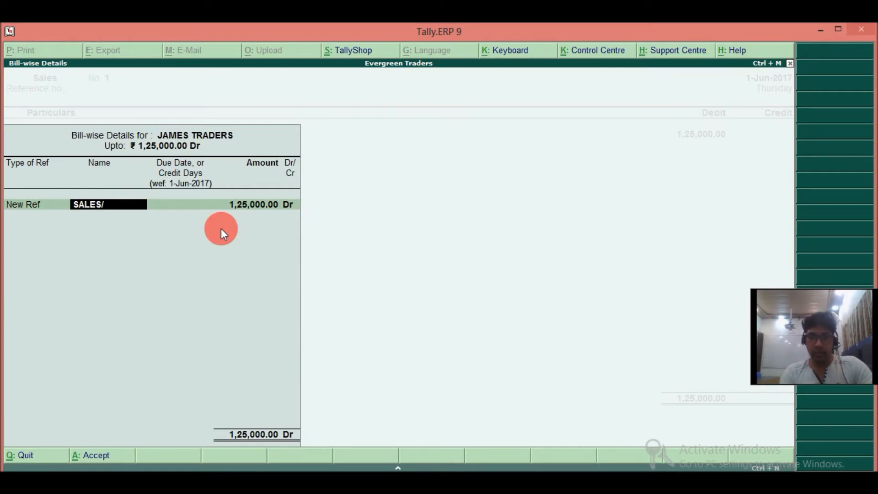
text(JUNE/001)
key(Return)
key(Return)
key(Return)
key(Return)
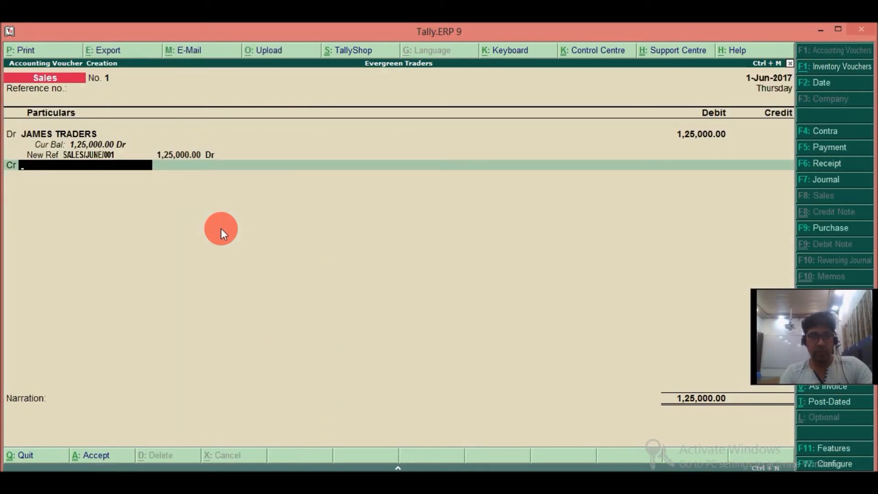
Create the SALES ledger under Sales Accounts and credit it with 1,25,000.
key(alt+c)
text(SALES)
key(Return)
text(SALES)
key(Return)
key(Return)
key(Return)
key(Return)
key(Return)
key(Return)
key(Return)
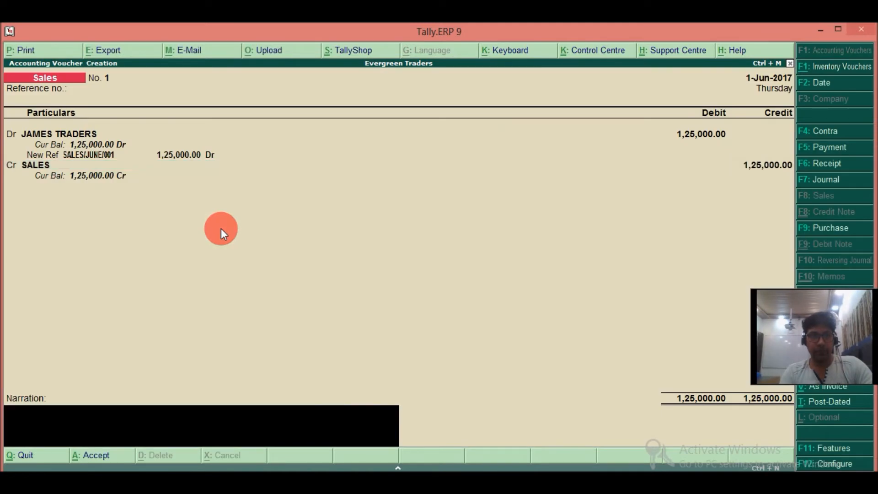
Enter the narration FR SALES MADE IN CREDIT and save the sales voucher.
text(FR SA)
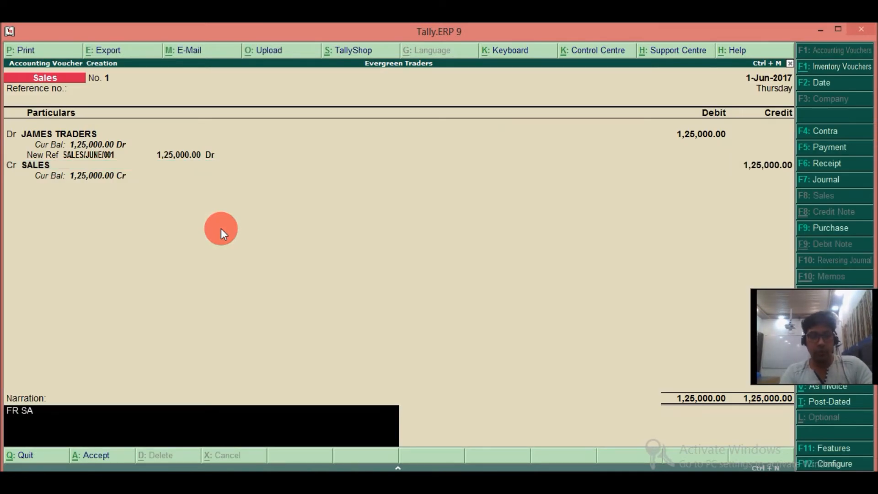
text(LES MADE)
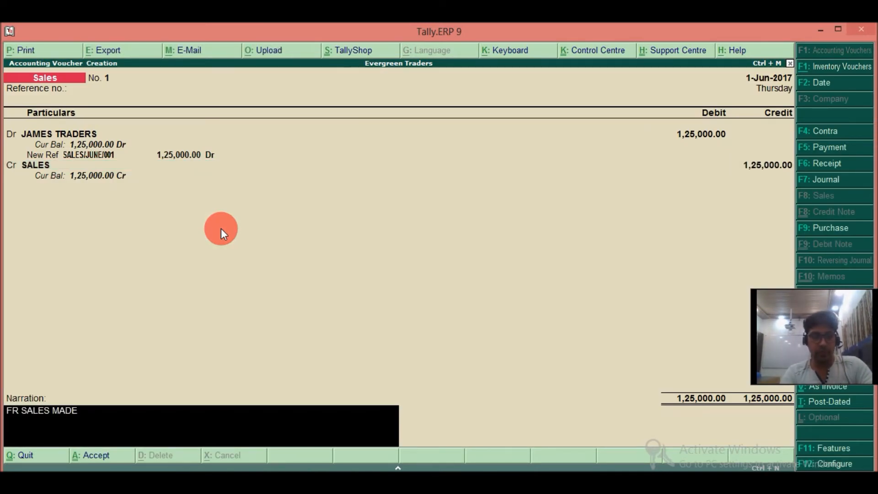
text( IN CRDIT)
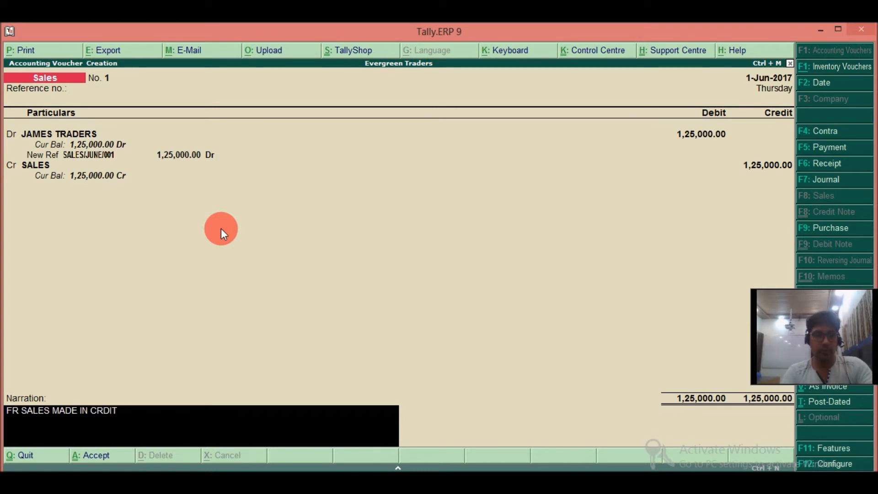
key(BackSpace)
key(BackSpace)
key(BackSpace)
text(EDIT)
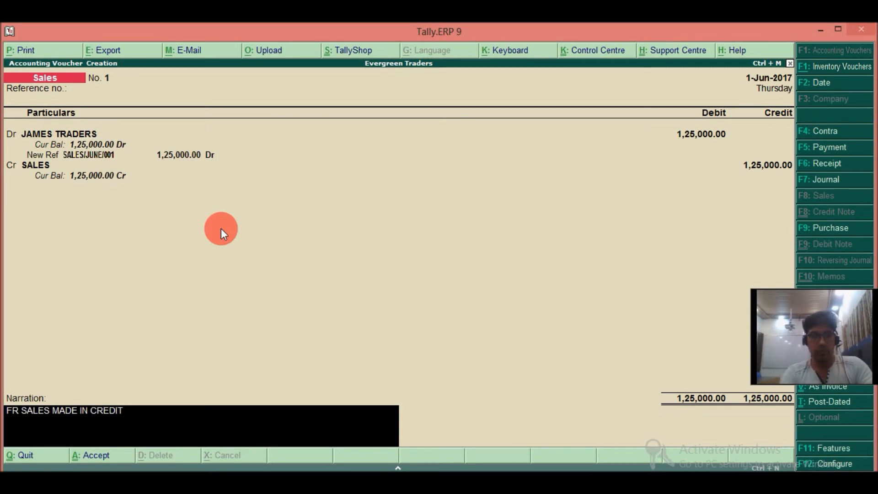
key(Return)
key(Return)
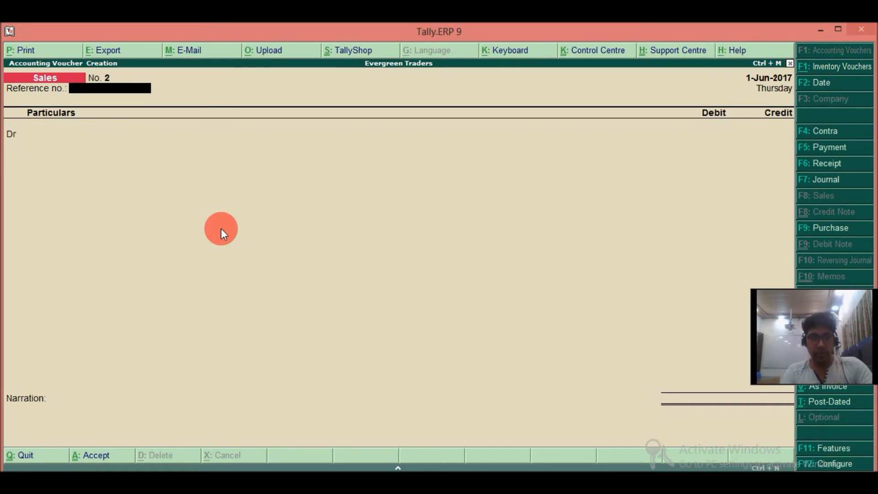
Leave voucher entry, open the Day Book and duplicate the JAMES TRADERS sales voucher, leaving the reference number blank.
key(Escape)
key(Down)
key(Down)
key(Down)
key(Down)
key(Down)
key(Down)
key(d)
key(y)
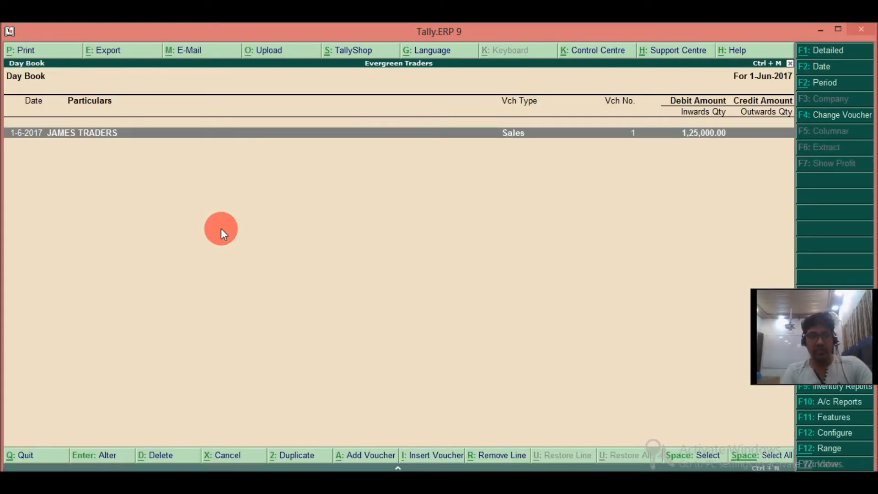
key(alt+2)
key(Return)
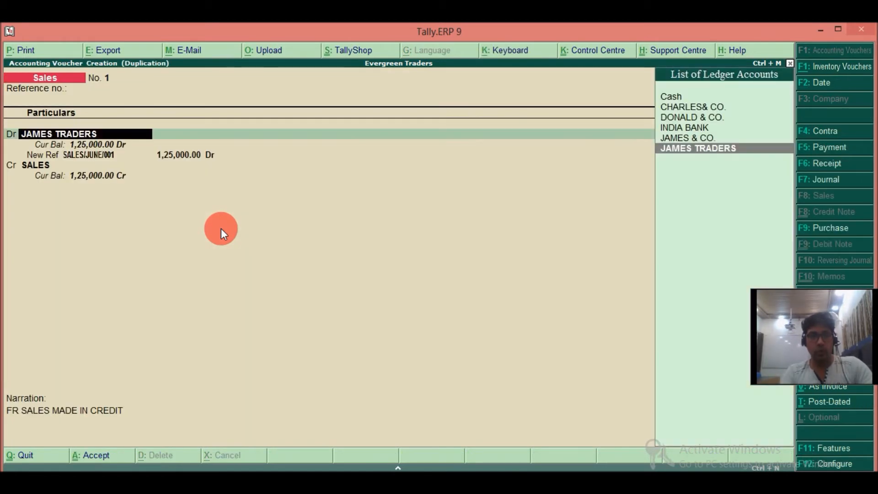
Replace the debit party with a new VICTOR TRADERS ledger under Sundry Debtors, with balances maintained bill-by-bill.
key(alt+c)
text(VICTOR TRADERS)
key(Return)
text(SUN)
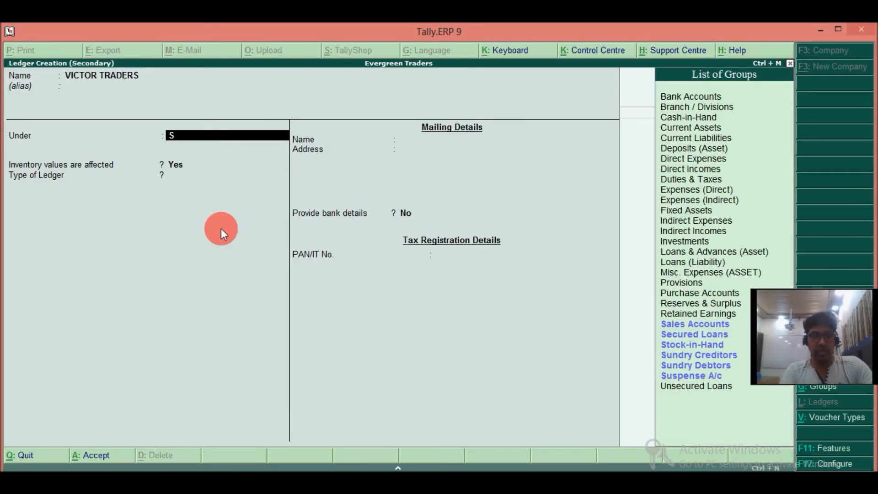
key(Down)
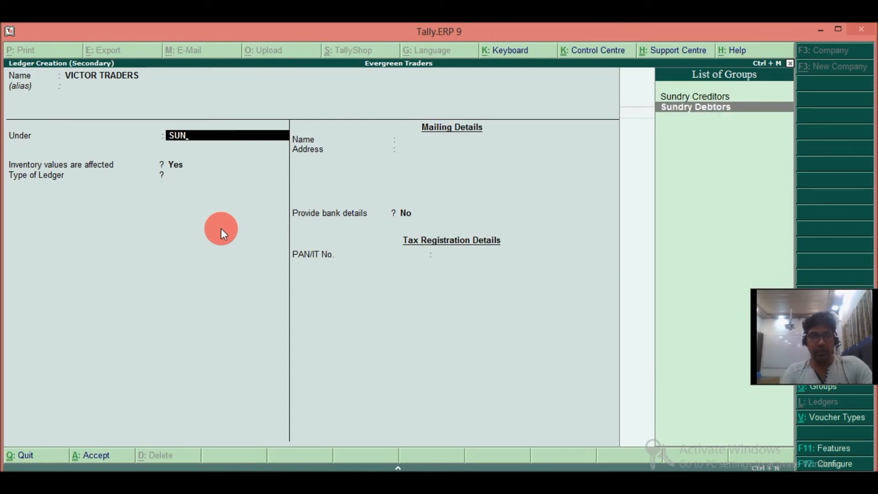
key(Return)
key(Return)
key(Return)
key(BackSpace)
key(BackSpace)
text(y)
key(Return)
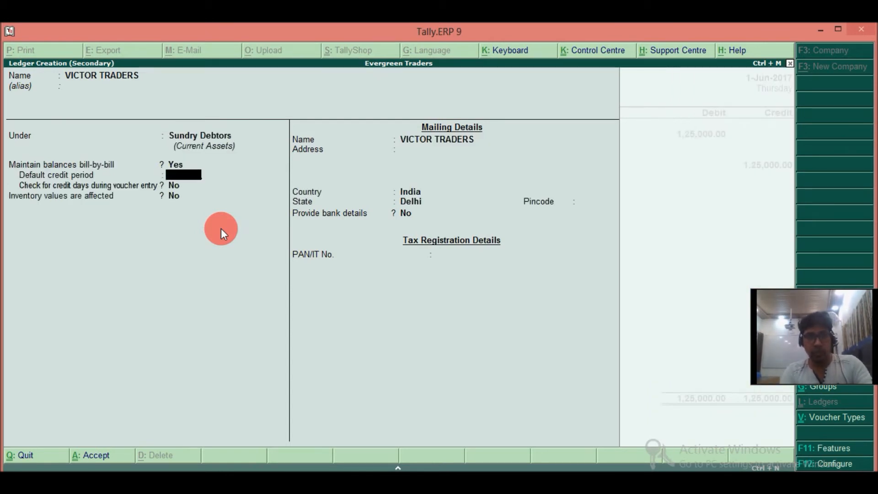
key(ctrl+a)
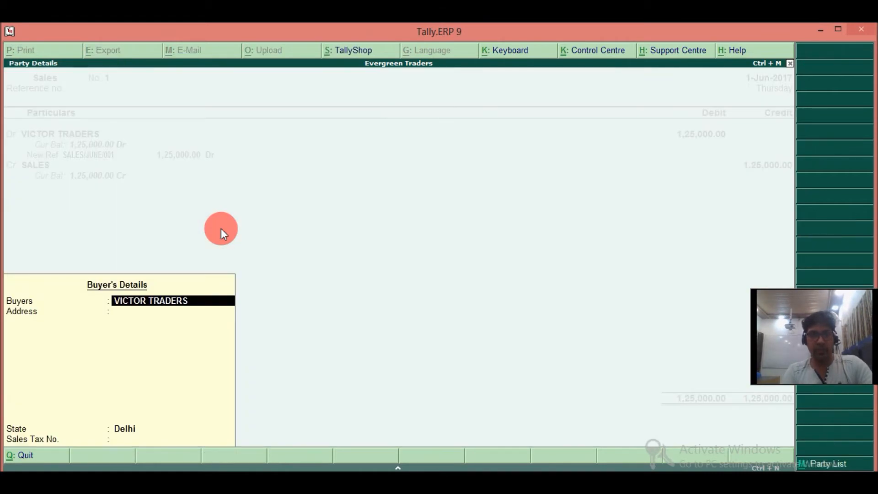
Accept the default buyer's details and set the VICTOR TRADERS debit amount to 1,75,000.
key(Return)
key(Return)
key(Return)
key(Return)
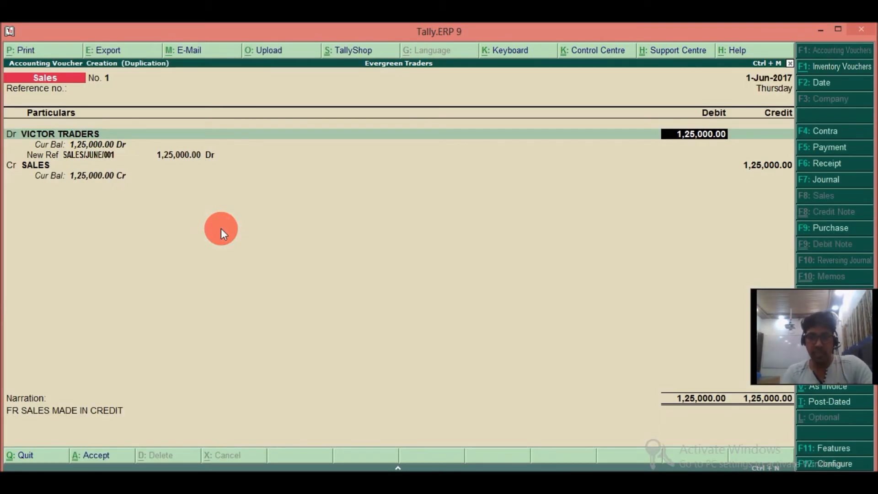
text(175000)
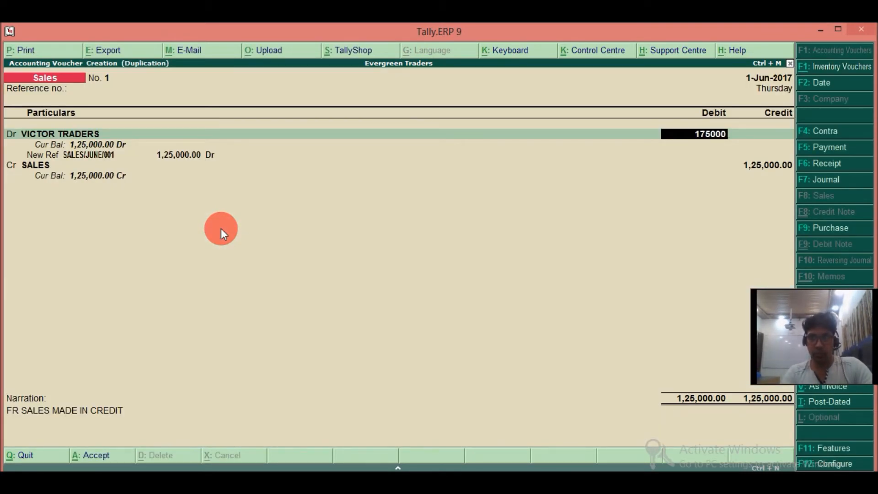
key(Return)
key(Return)
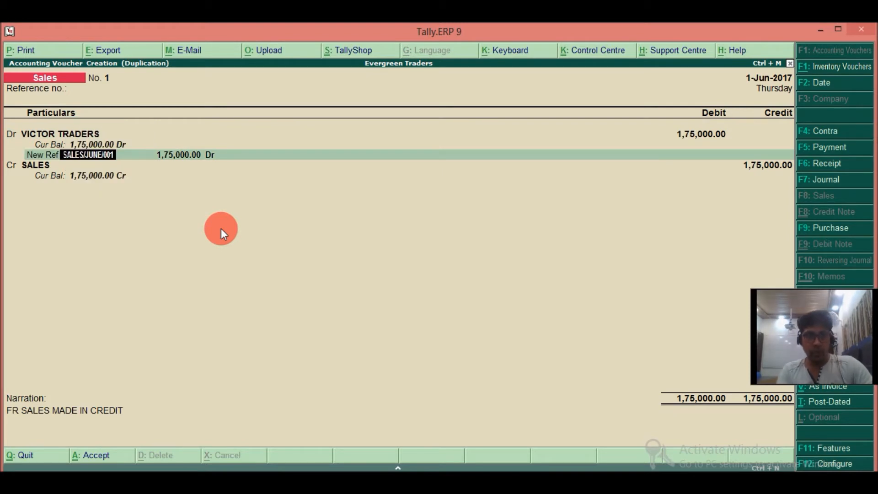
Change the bill reference to SALES/JUNE/002 and save the duplicated sales voucher.
key(BackSpace)
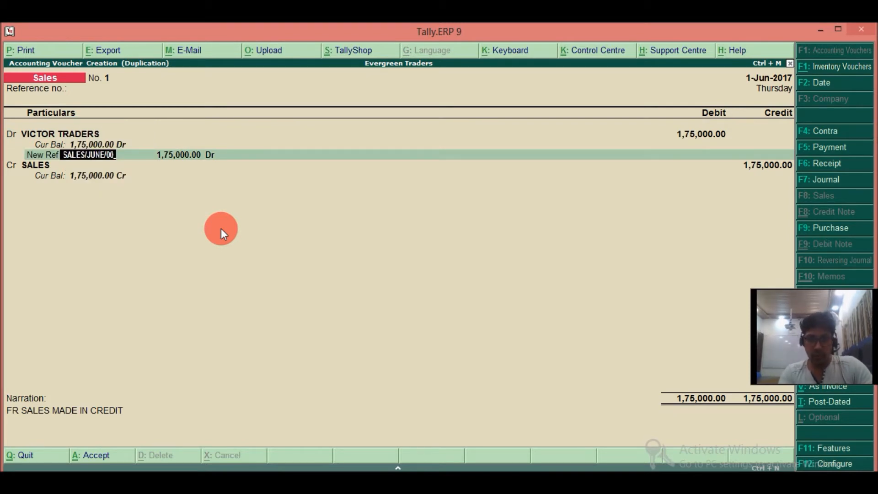
text(2)
key(Return)
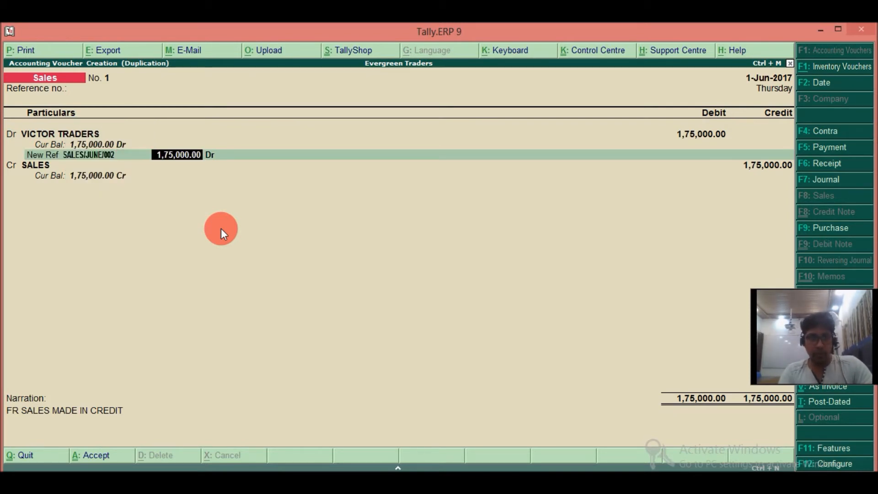
key(Return)
key(Return)
key(Return)
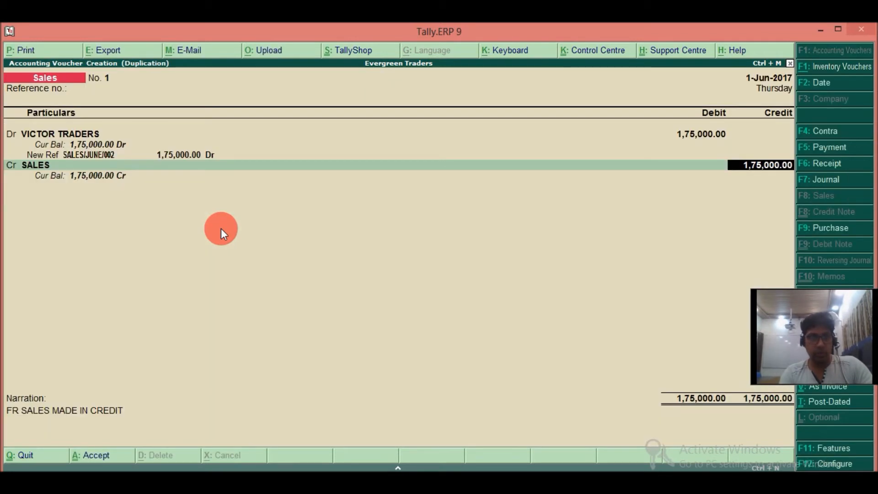
key(Return)
key(Return)
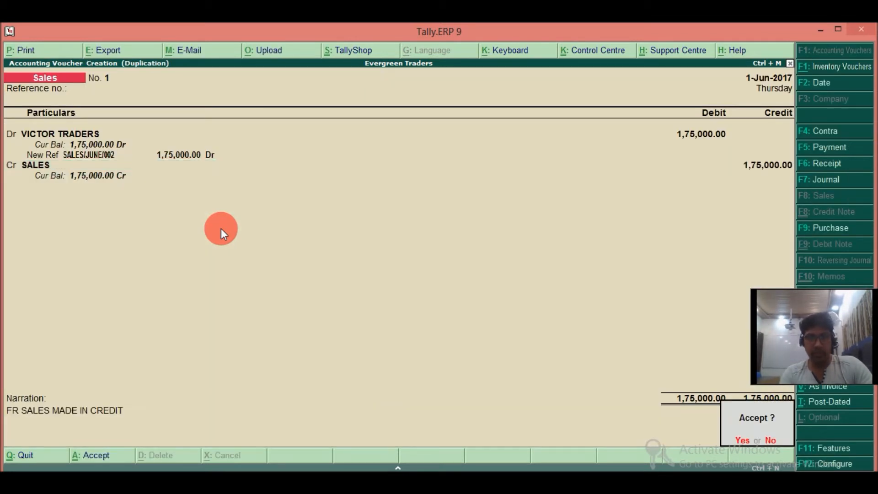
key(Return)
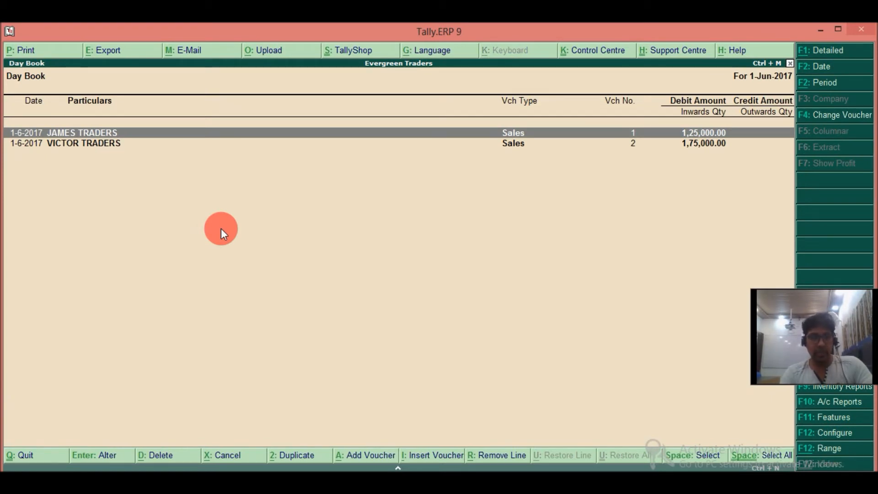
Duplicate the JAMES TRADERS sales voucher from the Day Book and date the copy 2-6-2017, with no reference number.
key(alt+2)
key(F2)
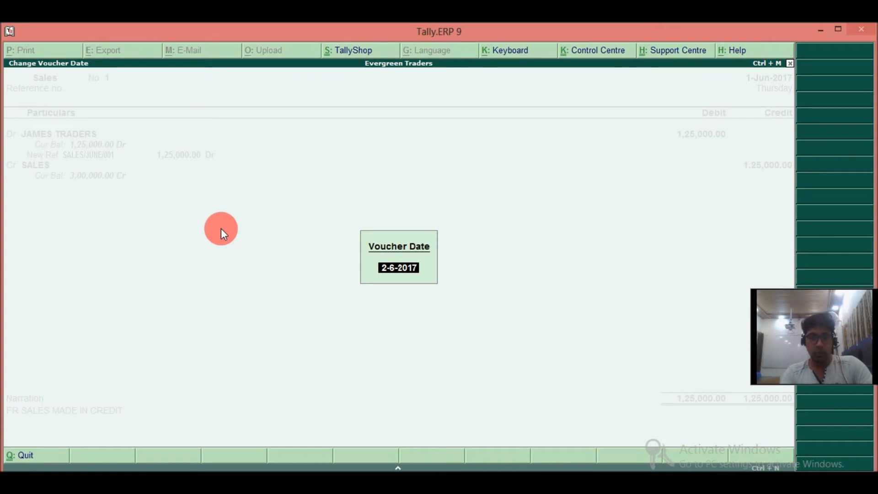
key(Return)
key(Return)
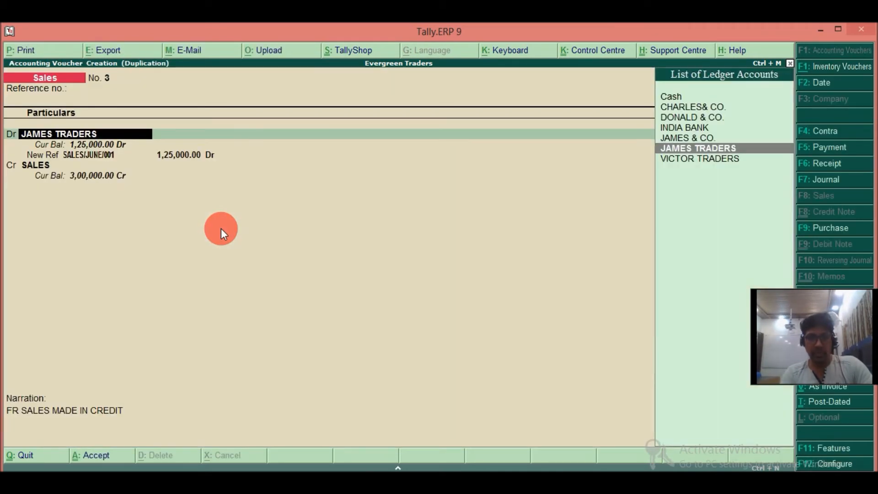
Replace the debit party with a new SMITH TRADERS ledger under Sundry Debtors, with balances maintained bill-by-bill.
key(alt+c)
text(SM)
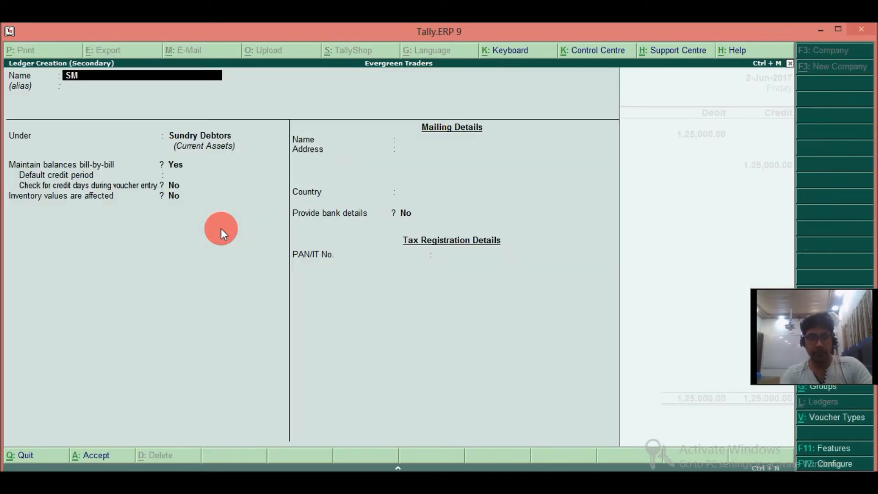
text(IITH)
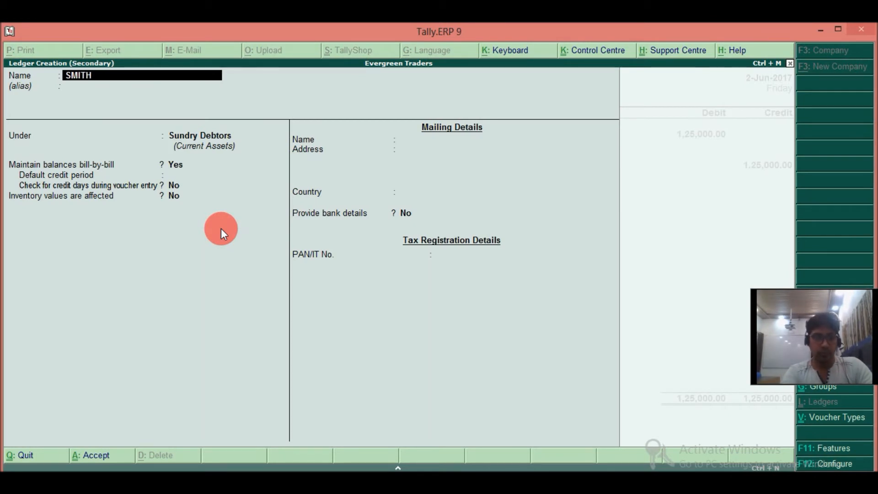
text( TRADERS)
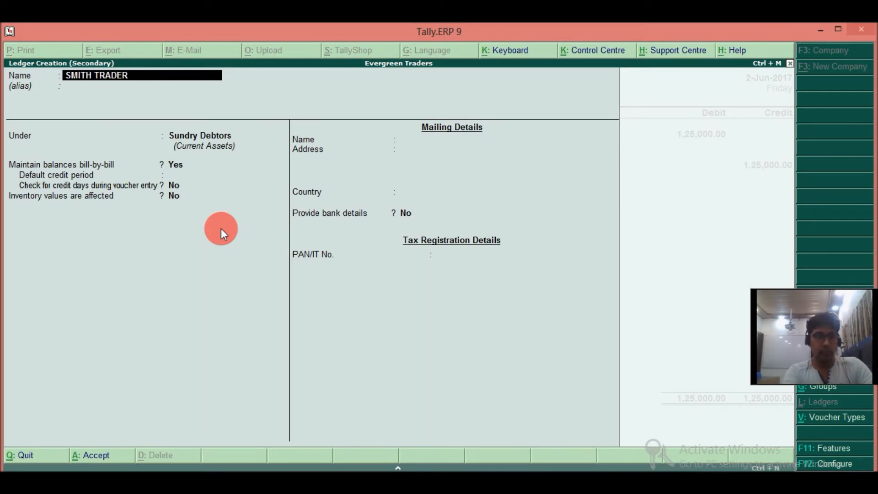
key(Return)
key(Return)
key(Return)
key(Return)
key(Return)
key(Return)
key(Return)
key(Return)
key(Return)
key(Return)
key(Return)
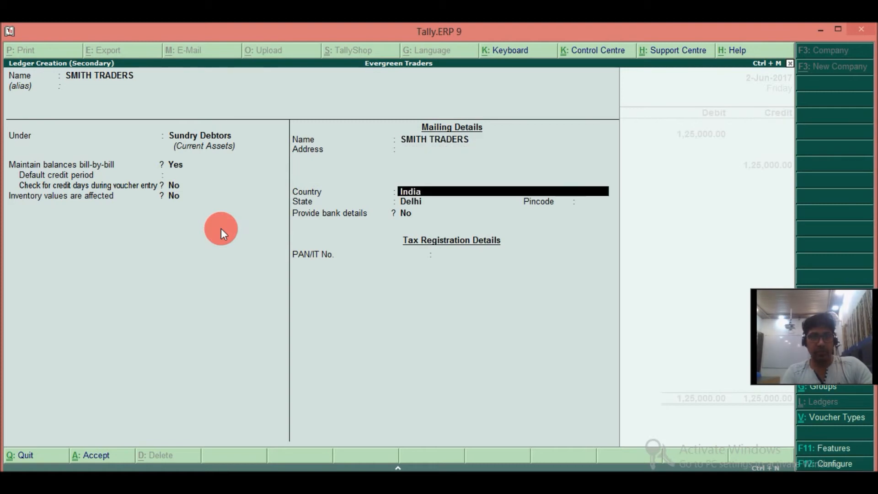
Accept the default buyer's details and set the SMITH TRADERS debit amount to 75,000.
key(Return)
key(Return)
key(Return)
key(Return)
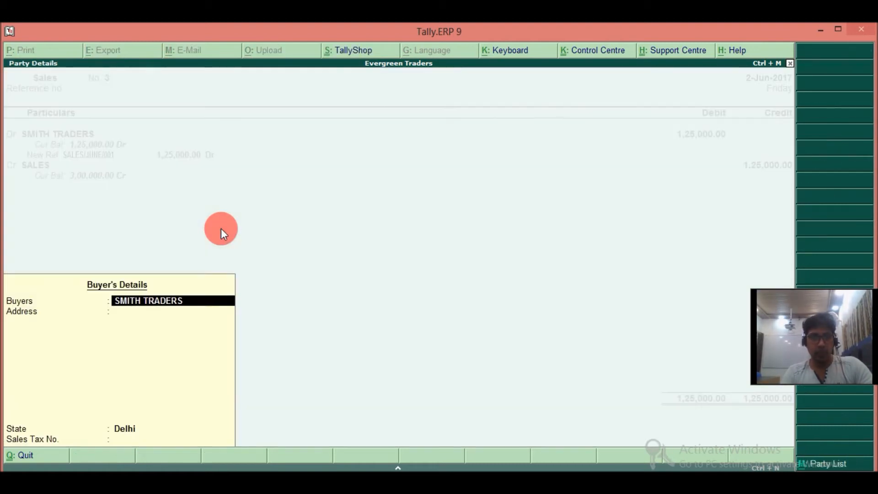
key(Return)
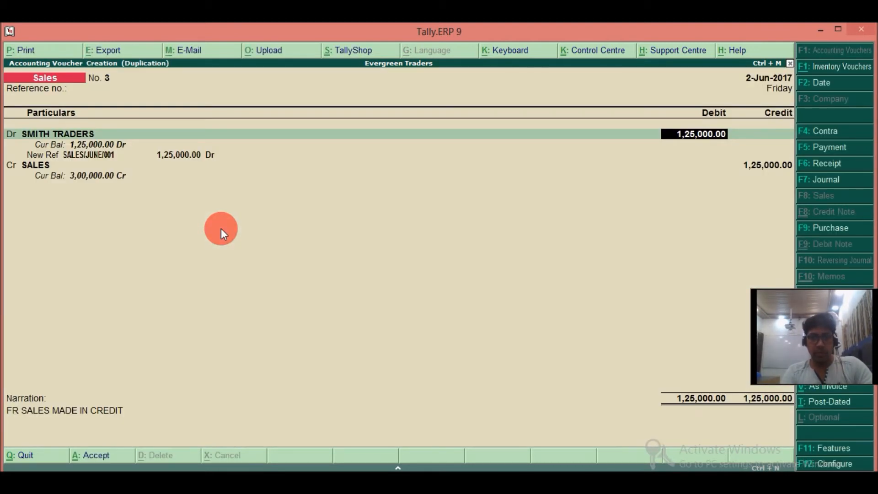
text(75000)
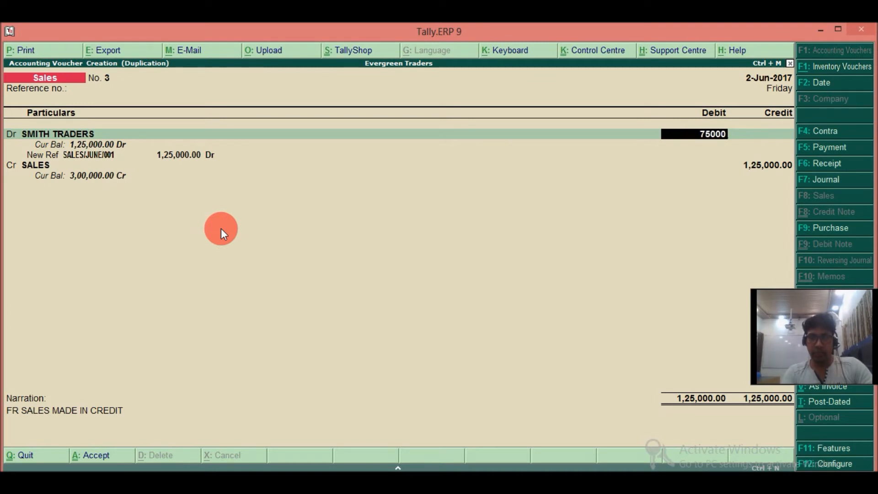
key(Return)
key(Return)
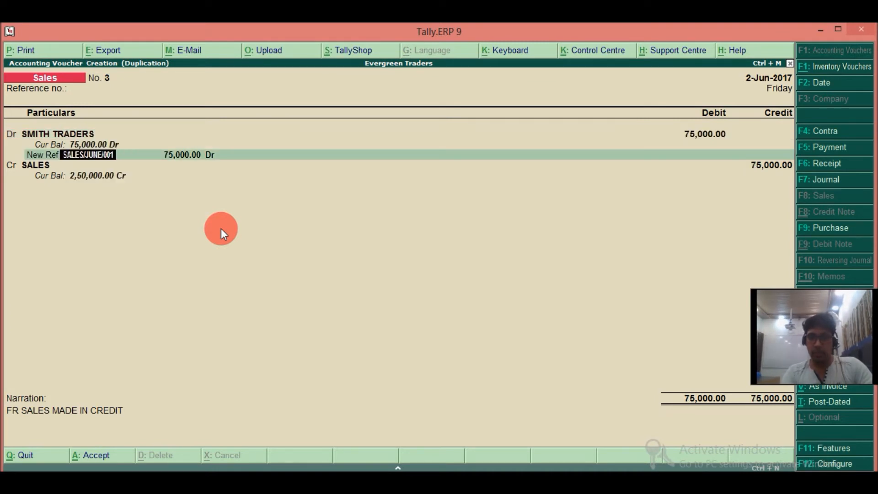
Change the bill reference to SALES/JUNE/003, leave the inventory allocation empty and save the duplicated sales voucher.
key(BackSpace)
text(3)
key(Return)
key(Return)
key(Return)
key(Return)
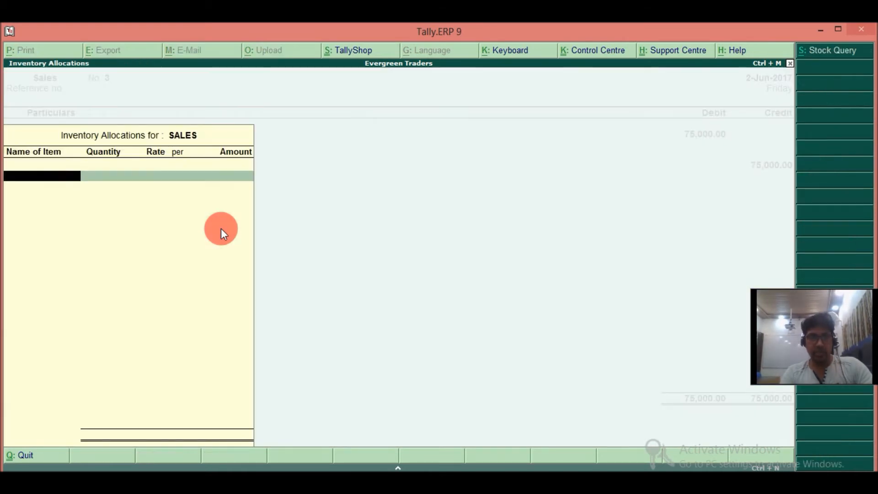
key(Return)
key(Return)
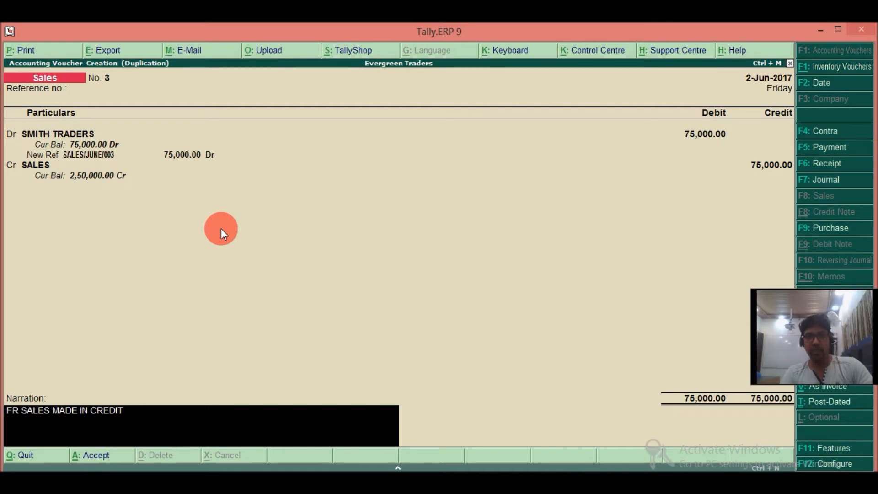
key(Return)
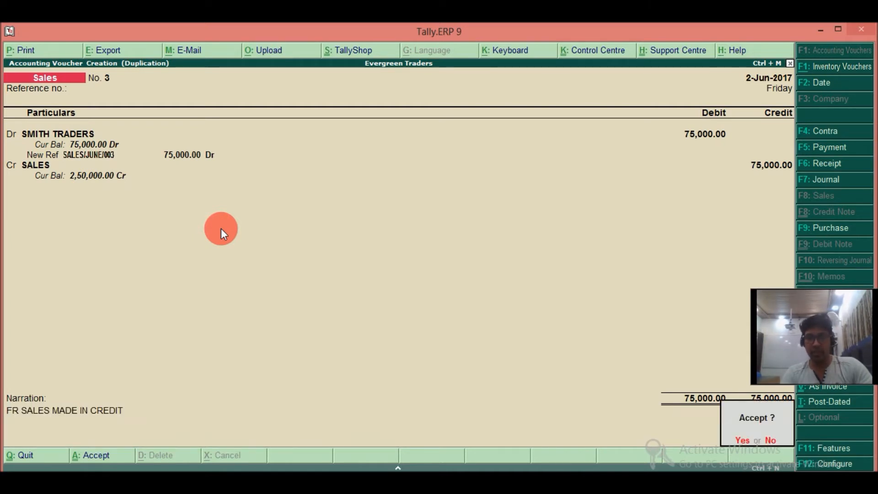
key(Return)
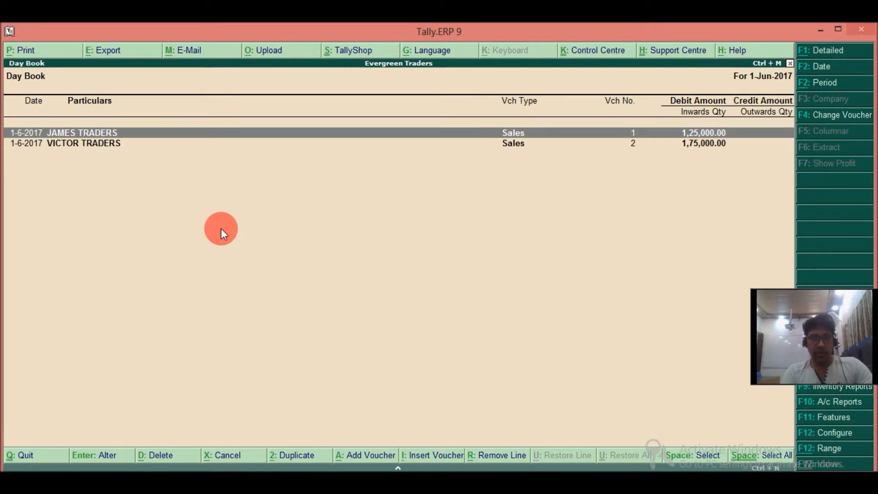
Add a new sales voucher to the 2-Jun-2017 Day Book, debiting Cash with 1,00,000.
key(plus)
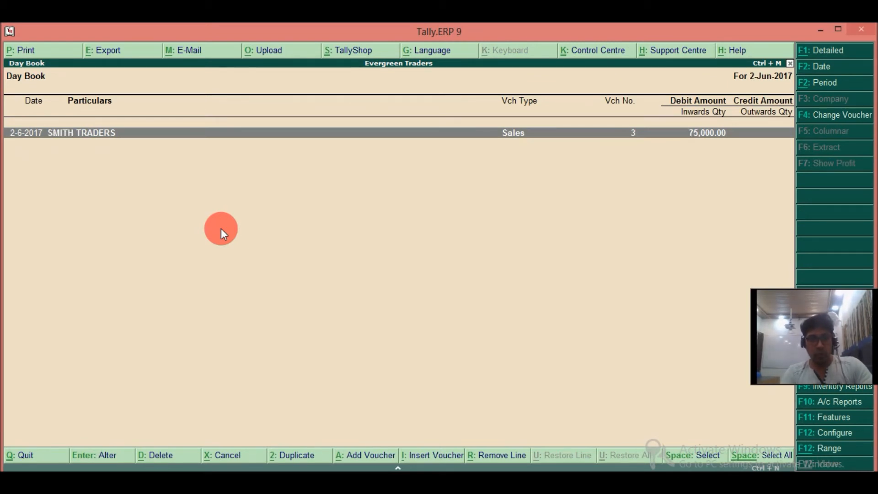
key(alt+a)
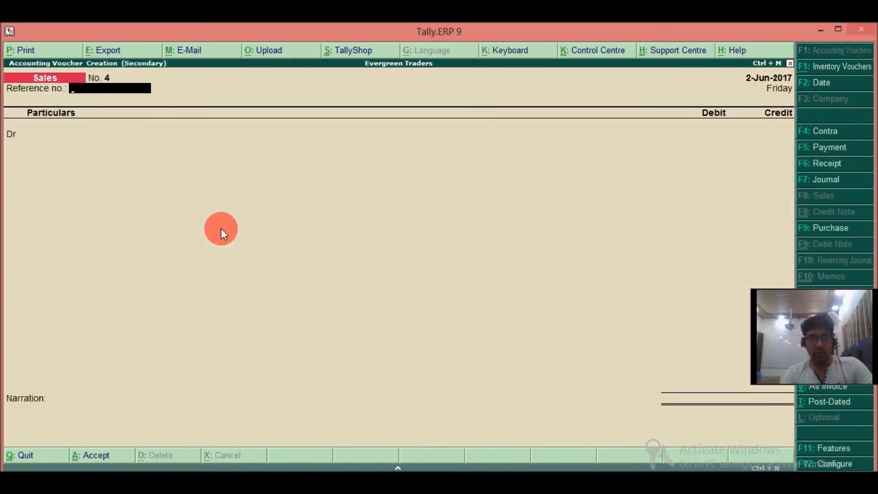
key(Return)
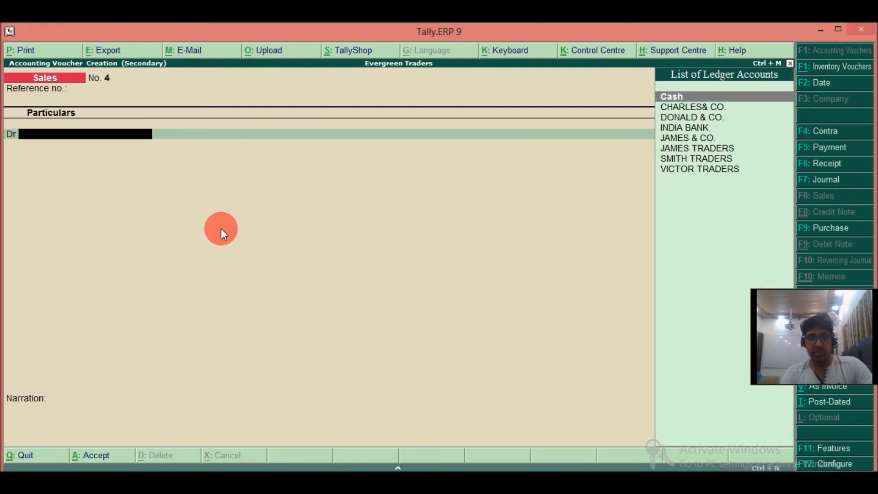
key(Return)
key(Return)
key(ctrl+a)
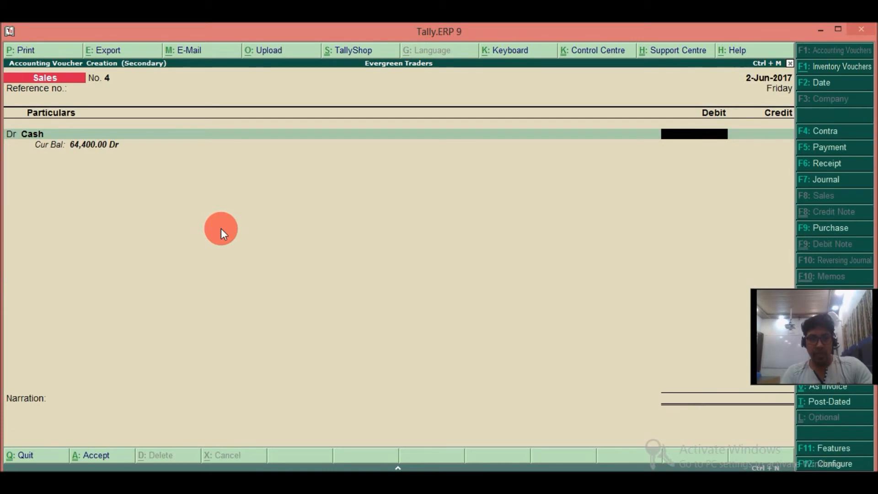
text(100000)
key(Return)
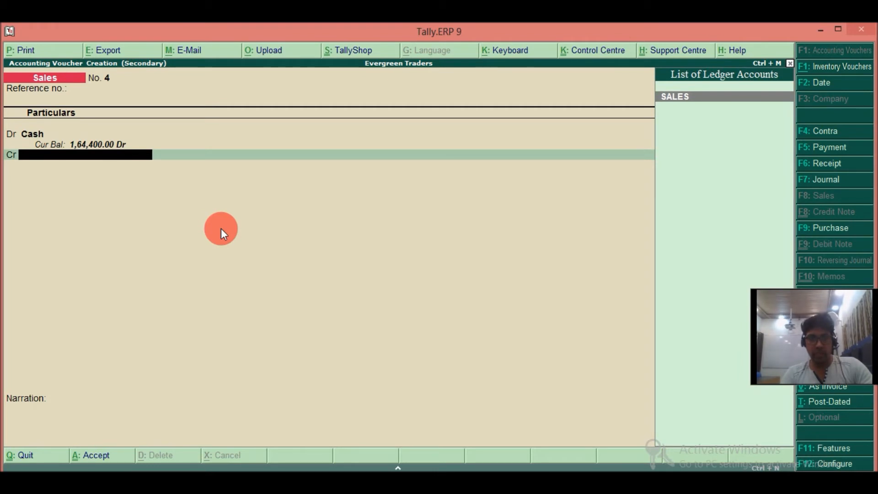
Go back to the cash sales voucher's reference number and enter SALES/JUNE/004.
key(BackSpace)
key(BackSpace)
key(BackSpace)
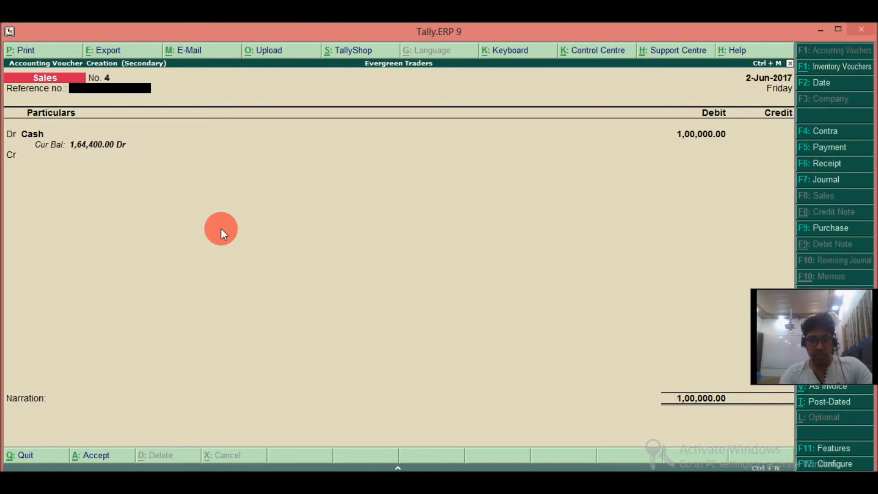
text(SALES/JUNE/004)
key(Return)
key(Return)
key(Return)
key(Return)
key(Return)
key(Return)
Credit the SALES ledger with 1,00,000 in the cash sales voucher, leaving out inventory allocations.
key(Escape)
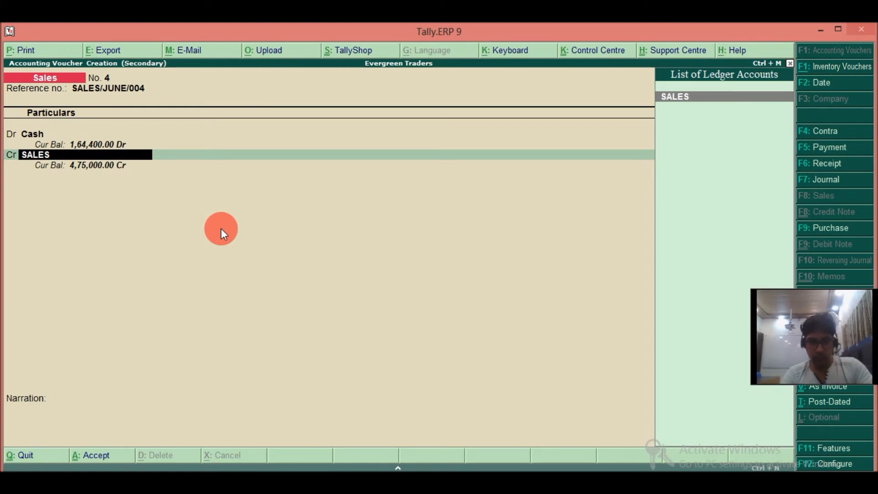
key(Return)
key(Escape)
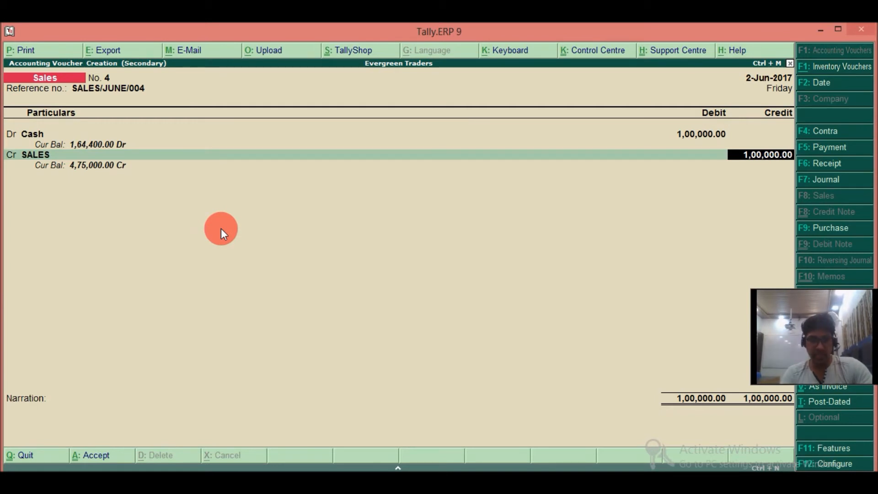
key(Return)
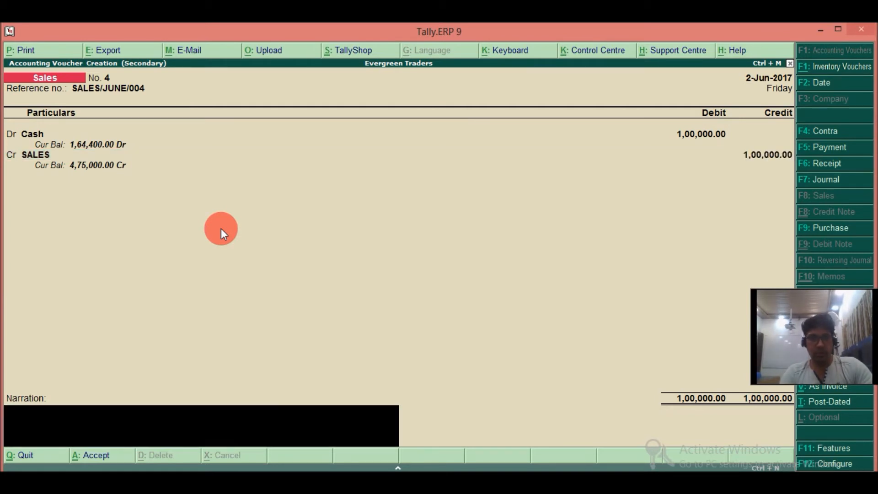
Enter the narration FR SALES MADE FOR CASH and save the sales voucher.
text(FR SALES MADE FOR)
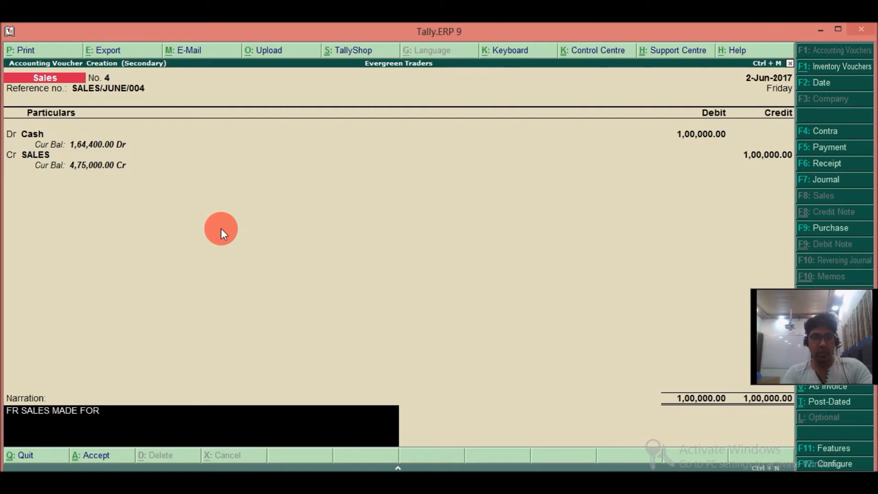
text( CASH)
key(Return)
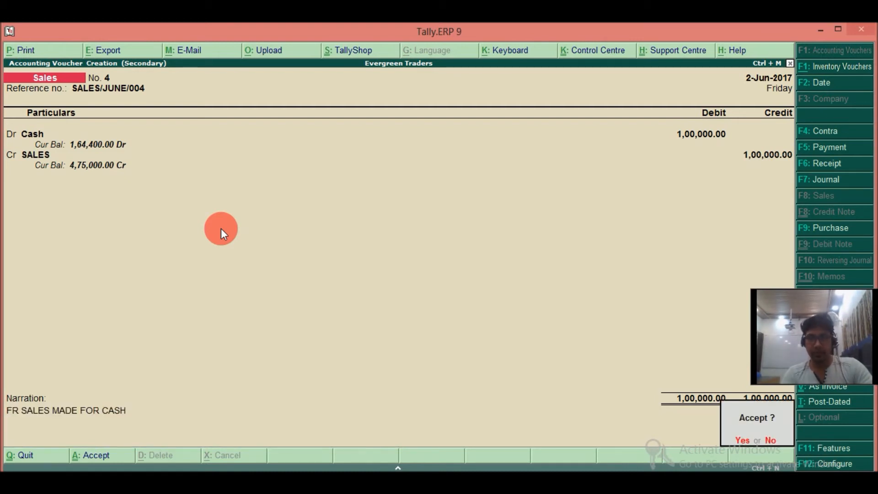
key(Return)
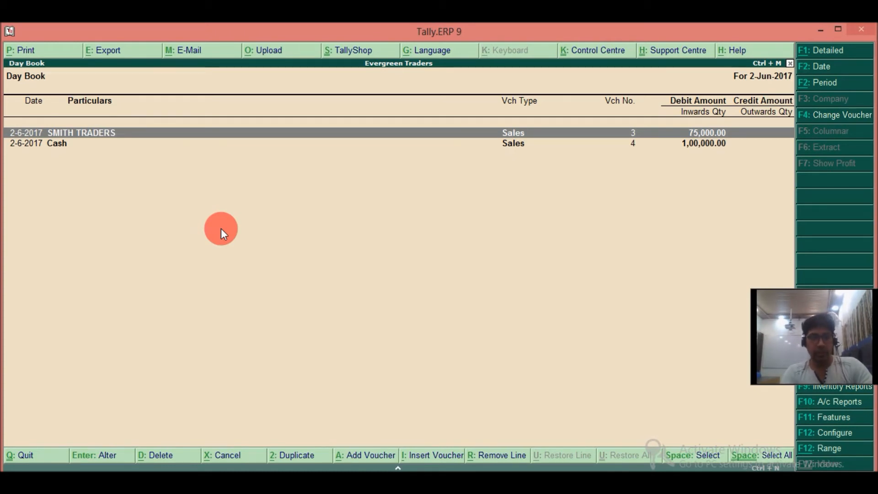
Add another voucher from the Day Book, date it 1-7-2017 and switch it to a Journal voucher.
key(alt+a)
key(F2)
text(1.)
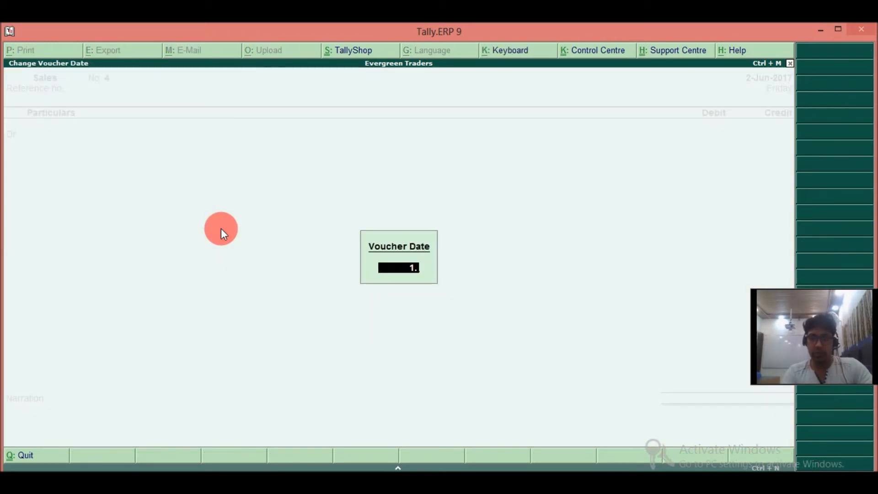
text(7)
key(Return)
key(Return)
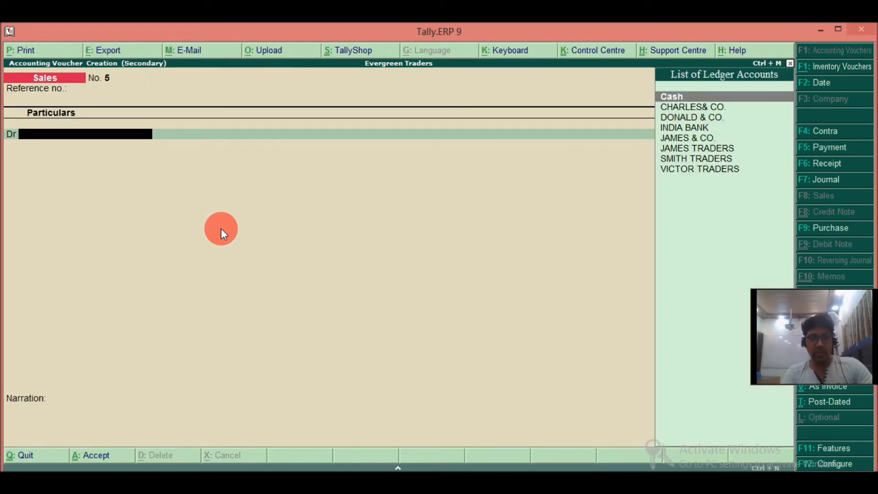
key(F7)
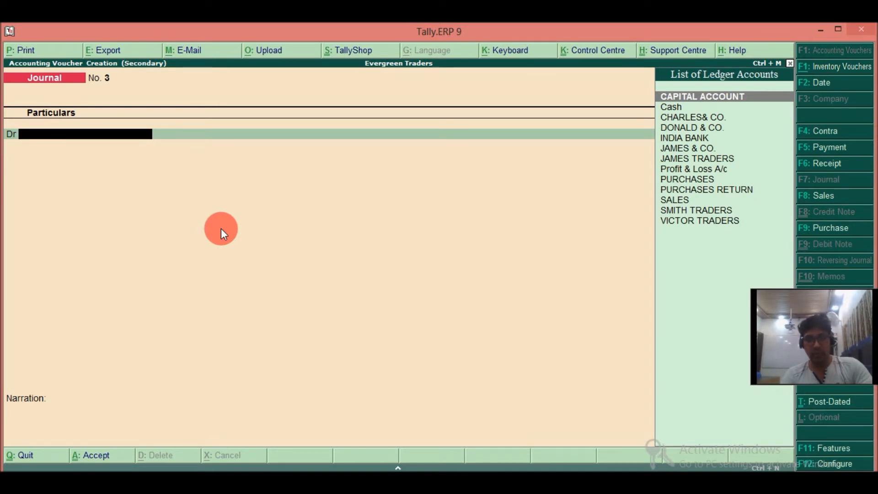
Create a SALES RETURN ledger under Sales Accounts and use it as the journal's debit account.
key(alt+c)
text(SALES RETURN)
key(Return)
key(Return)
text(SA)
key(Return)
key(Return)
key(Return)
key(Return)
key(Return)
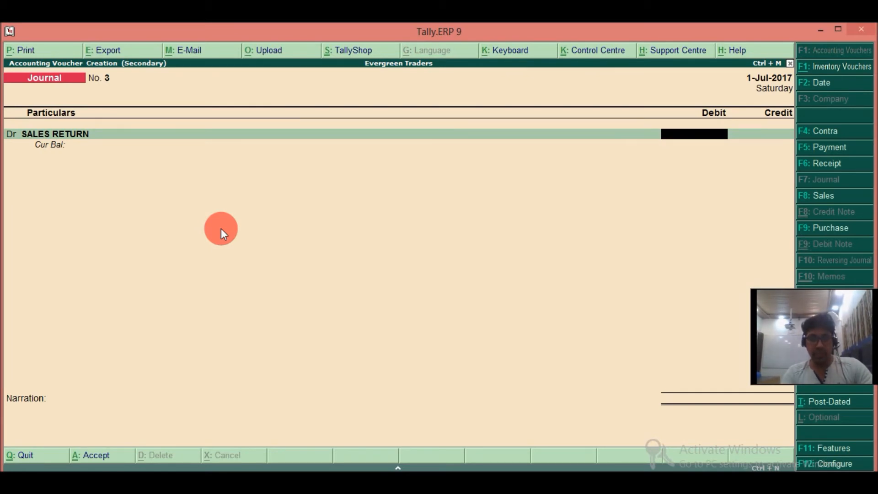
Debit SALES RETURN with 25,000 and choose VICTOR TRADERS as the credit account.
text(25000)
key(Return)
key(Return)
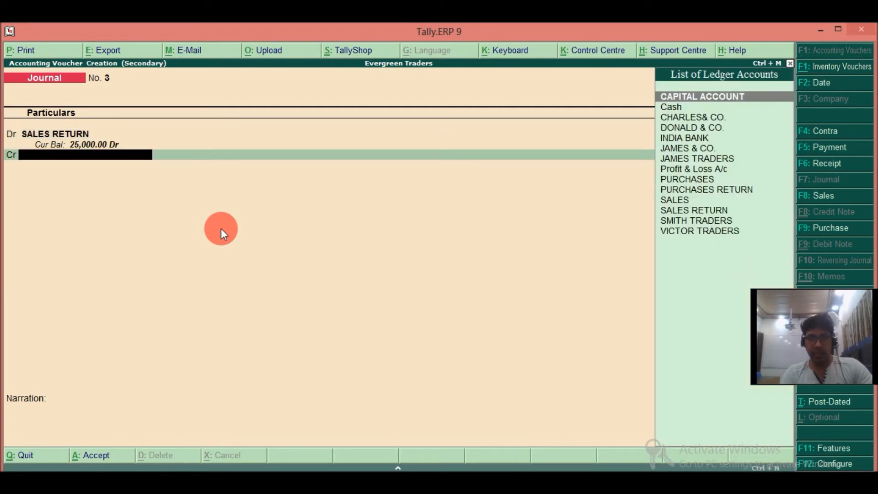
key(Down)
key(Down)
key(Down)
key(Down)
key(Down)
key(Down)
key(Down)
key(Down)
key(Down)
key(Down)
key(Down)
key(Down)
key(Down)
key(Return)
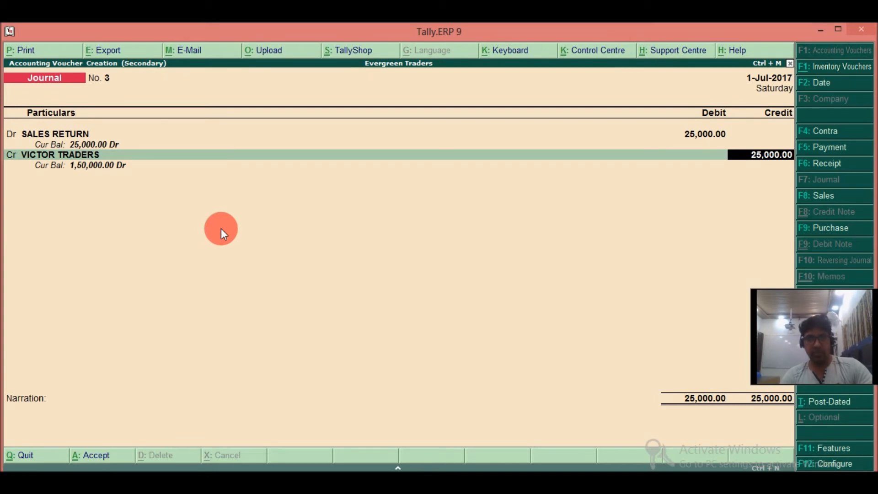
Credit VICTOR TRADERS with 25,000 and allocate it as Agst Ref to the pending bill SALES/JUNE/002.
key(Return)
key(Return)
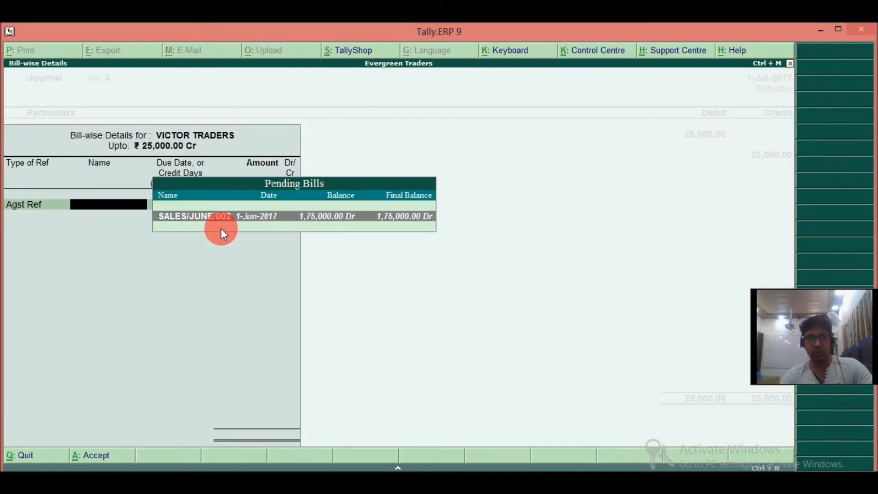
key(Return)
key(Return)
key(Return)
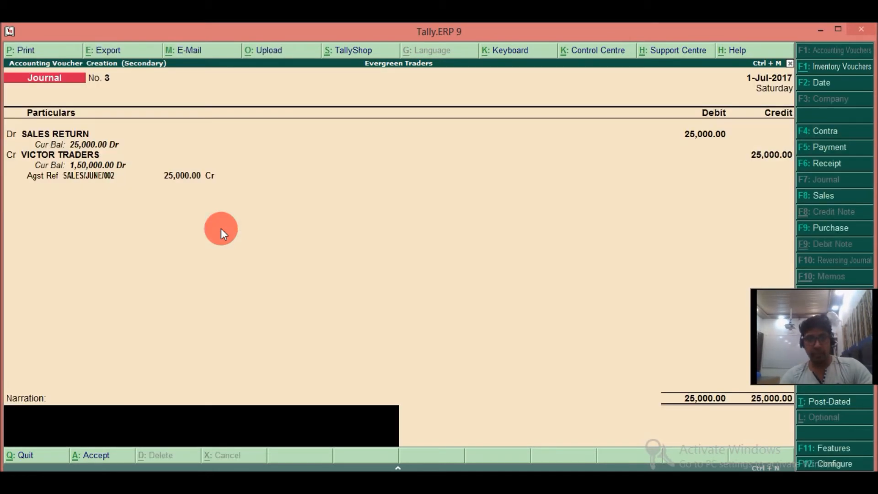
Enter the narration FOR SALES RETURN MADE and save the journal voucher.
text(f)
key(BackSpace)
text(FOR SALES RETURN MADE)
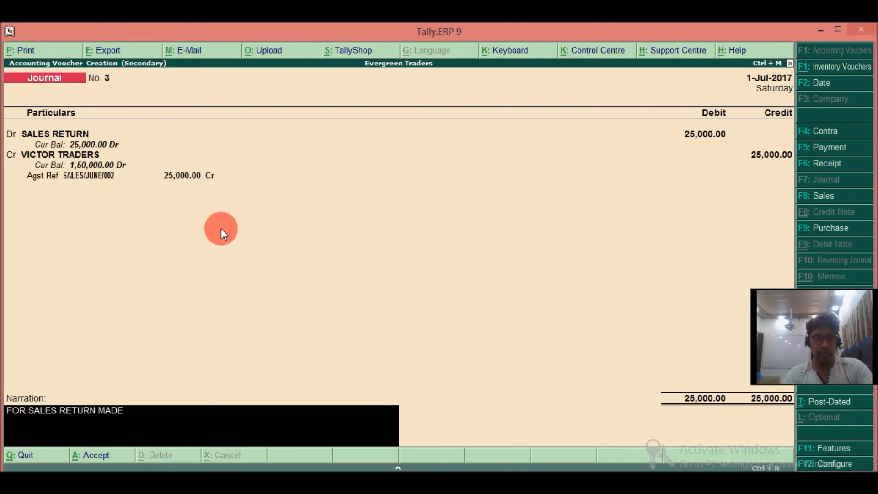
key(Return)
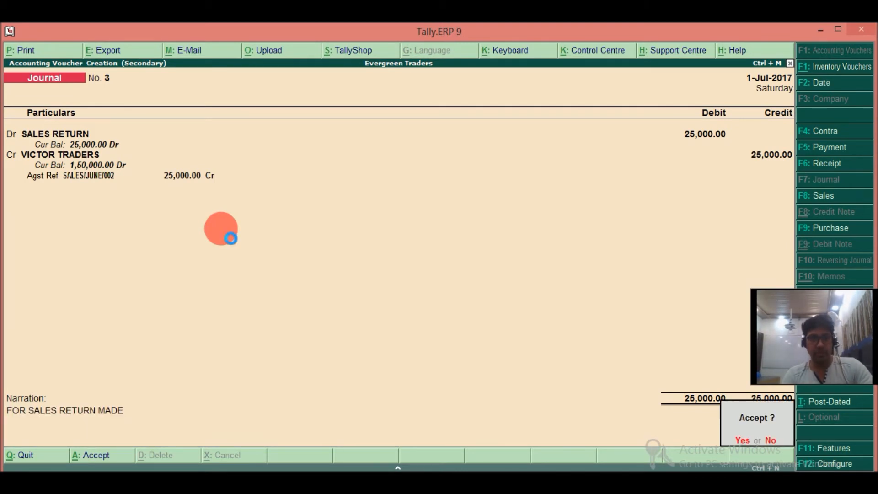
key(y)
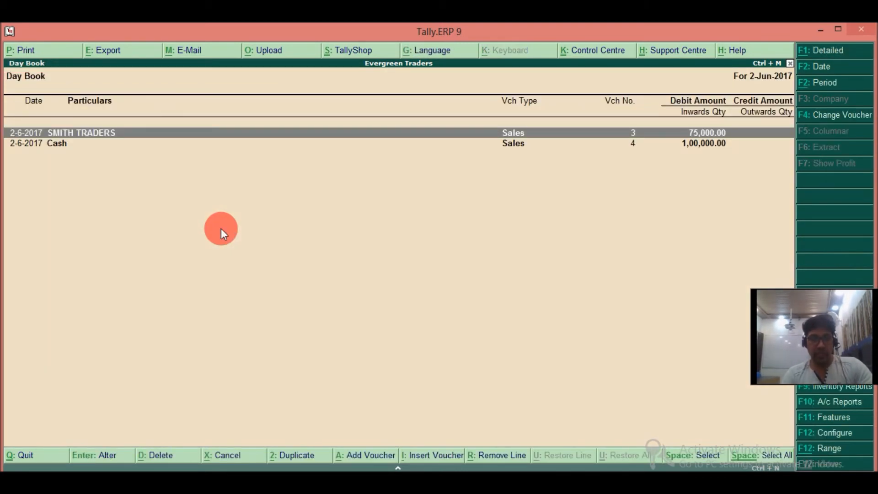
Leave the 2-Jun-2017 Day Book and reopen the Day Book for the last entry date, 1-Jul-2017.
key(Down)
key(Escape)
key(Escape)
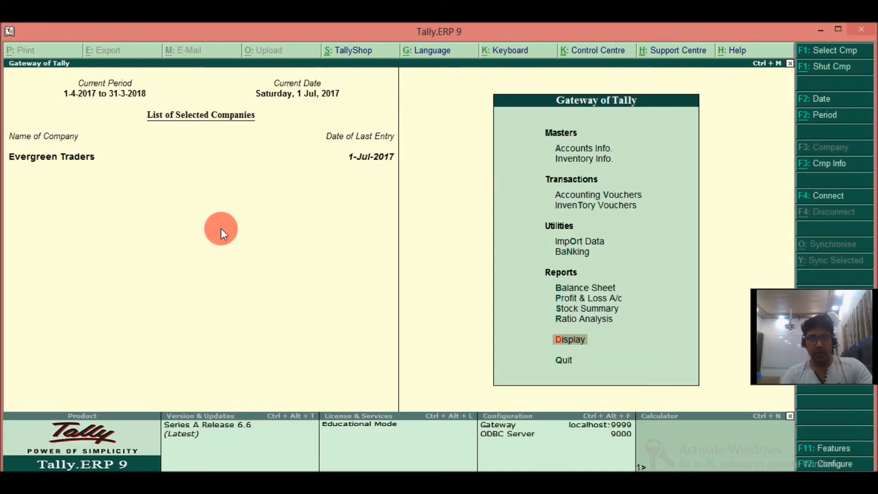
key(d)
key(d)
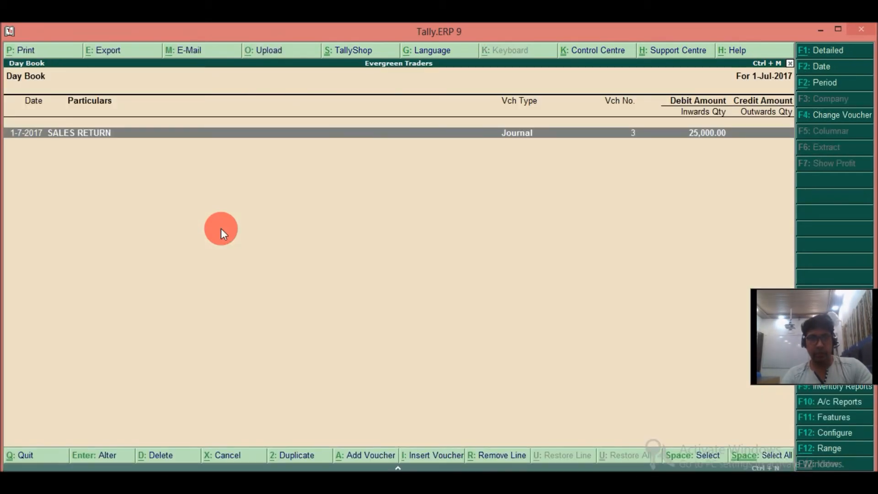
Add a journal voucher dated 1-Jul-2017 and debit SALES RETURN with 15,000.
key(alt+a)
text(sa)
key(Down)
key(Return)
key(Escape)
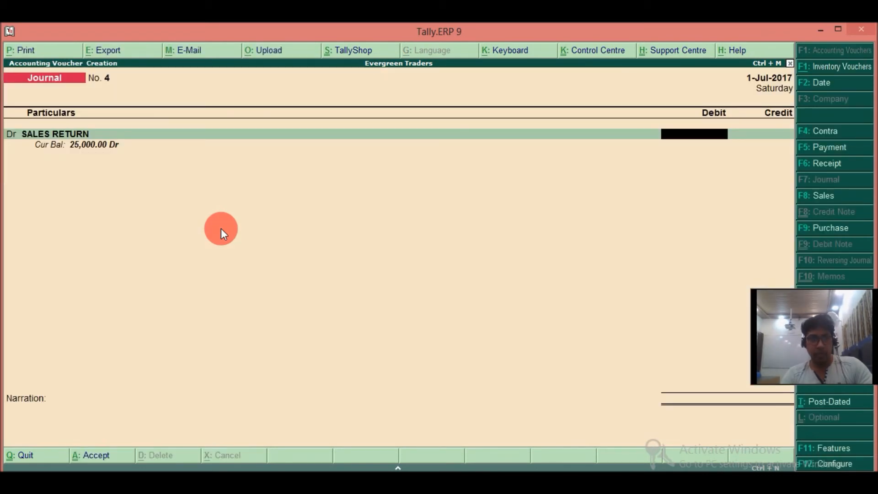
text(15000)
key(Return)
Credit SMITH TRADERS with 15,000 and allocate it as Agst Ref to the bill SALES/JUNE/003.
text(Smi)
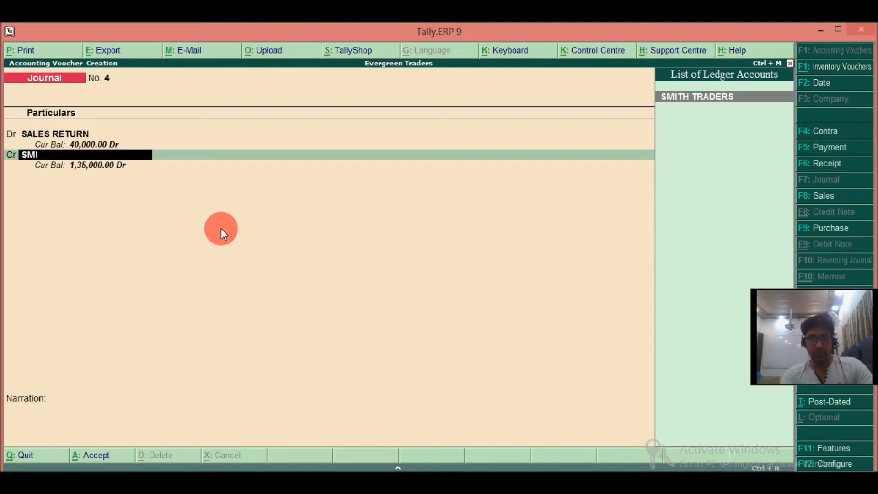
key(Return)
key(Return)
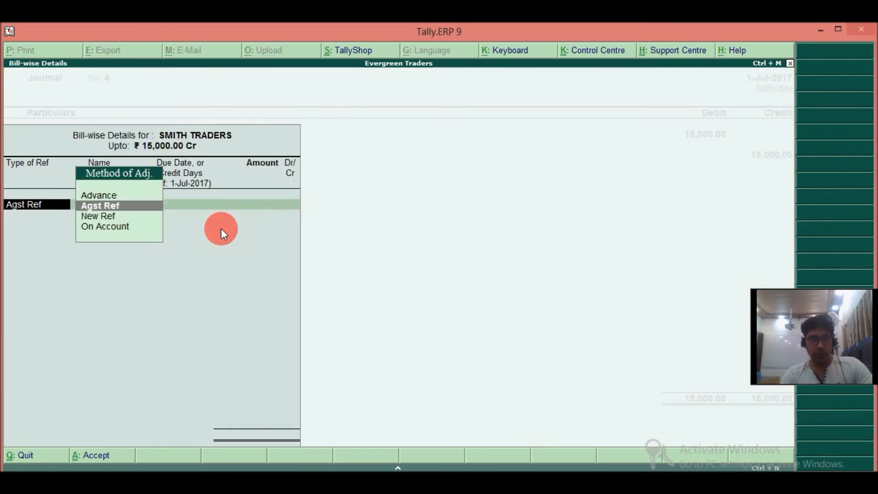
key(Return)
key(Return)
key(Return)
key(Return)
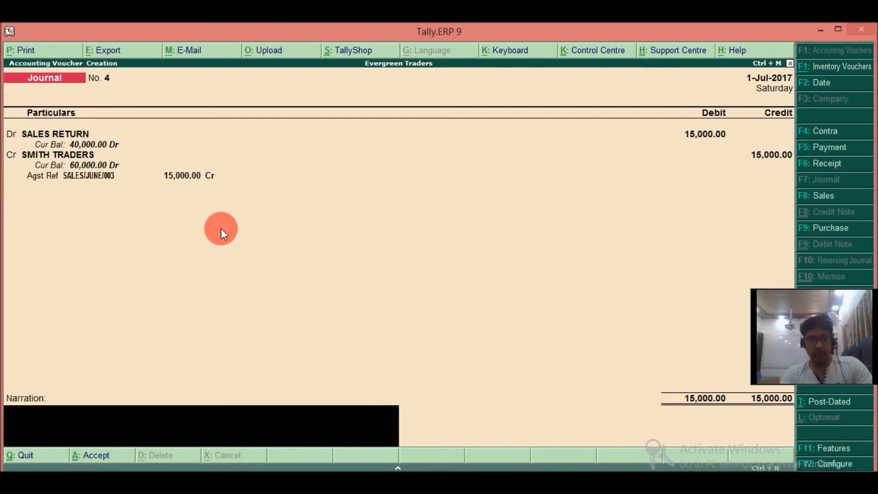
Enter the narration FOR SALES RETURN MADE FROM SMITH TRADERS and save the journal voucher.
text(FOR SALES RETURN MADE)
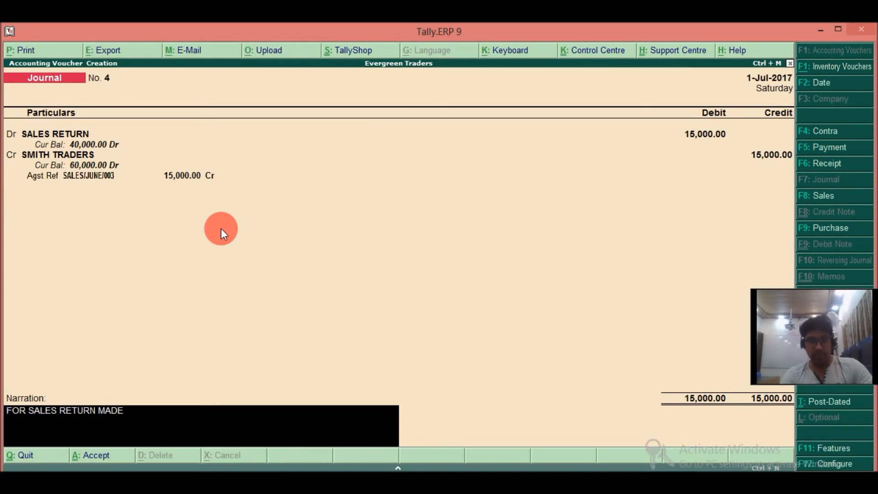
text(FROM SMI)
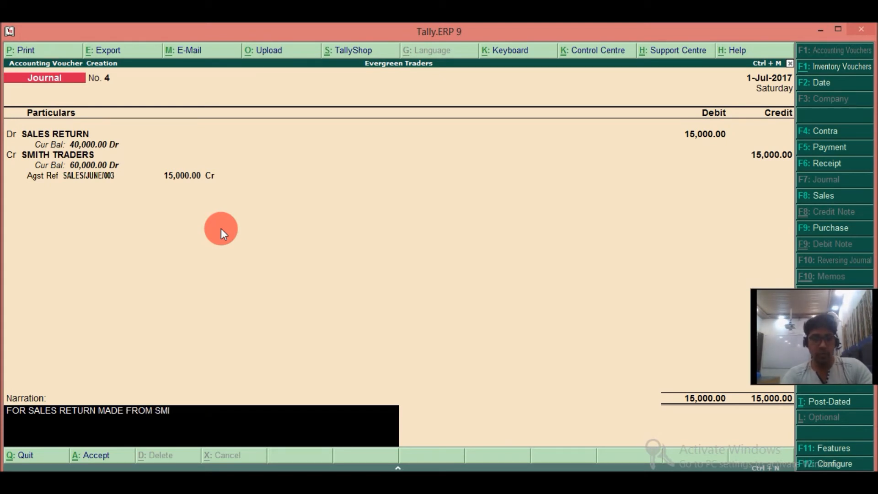
text(TH TRADERS)
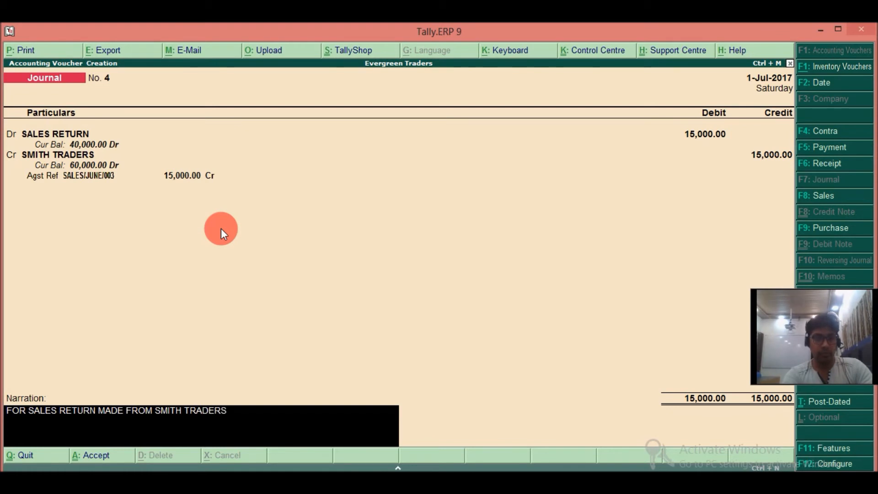
key(Return)
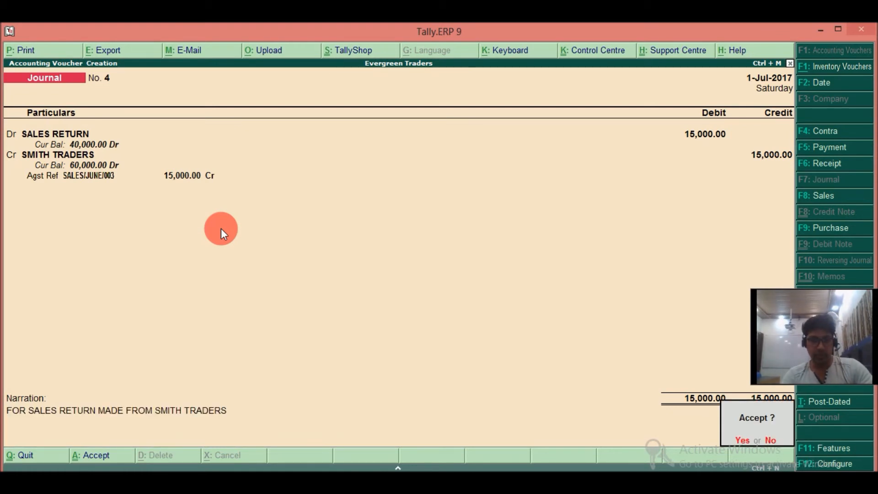
key(Return)
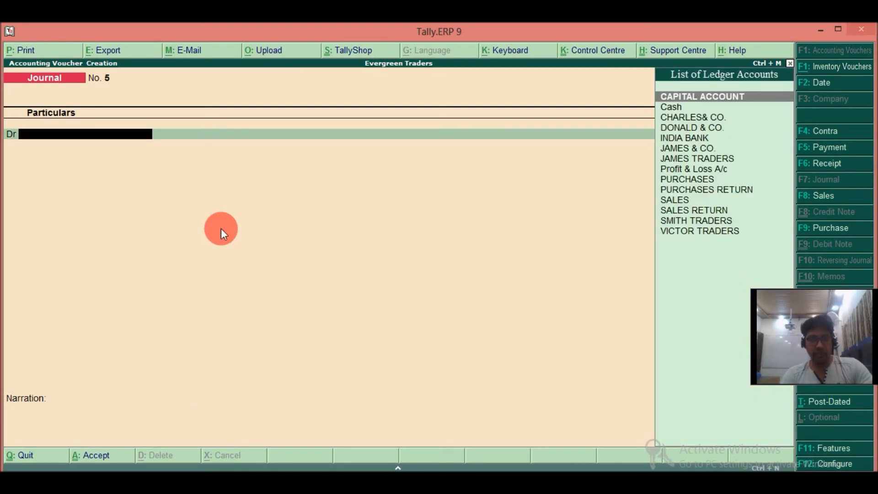
Set the voucher date to 2-Jul-2017 and switch to a payment voucher.
key(F2)
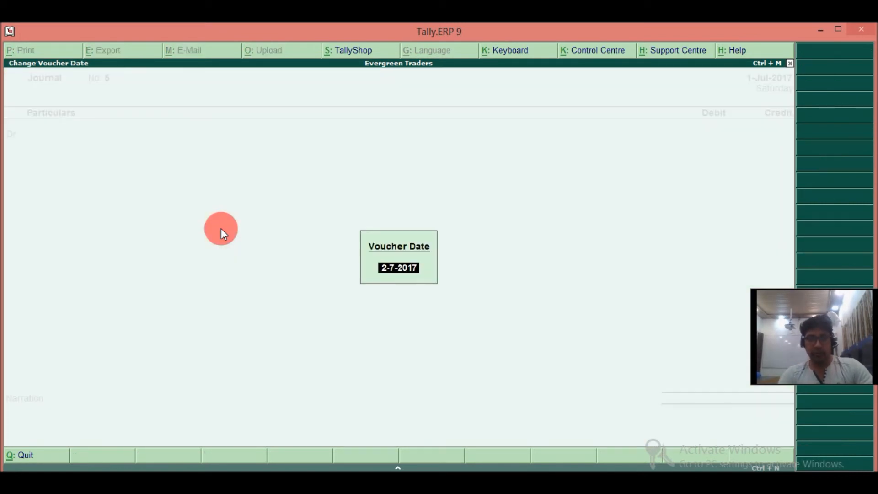
key(Return)
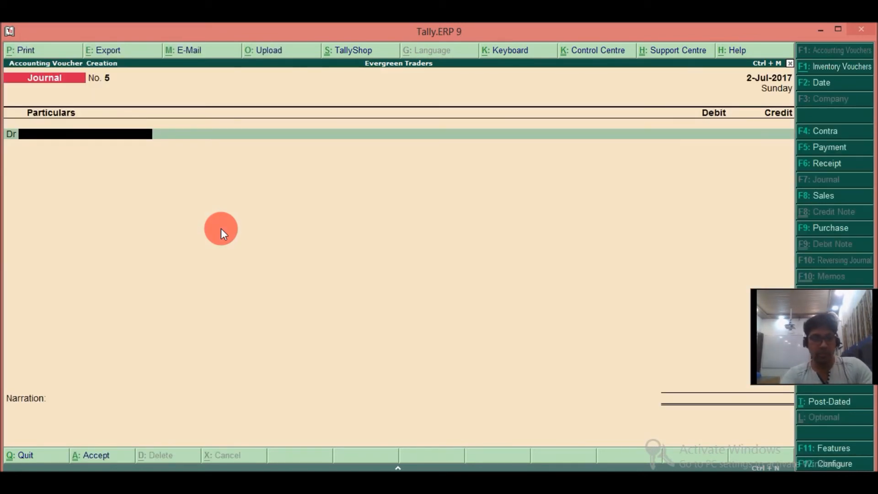
key(F5)
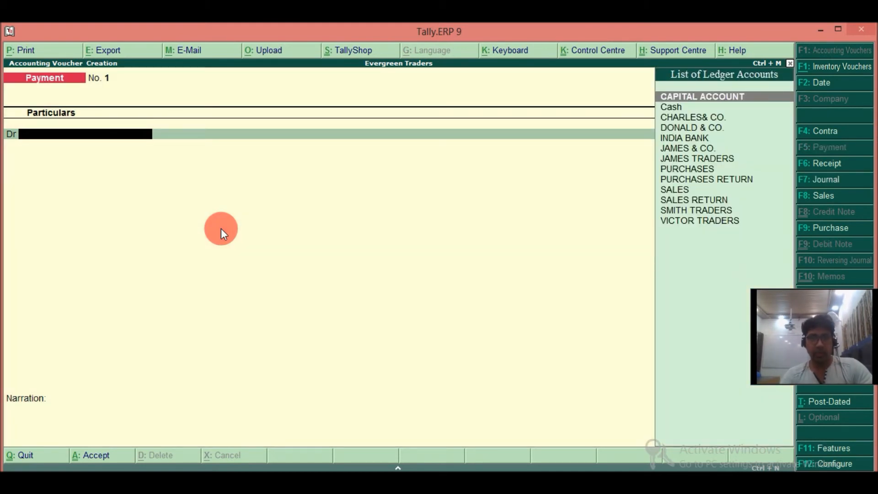
Create a FURNITURE ledger under Fixed Assets and use it as the payment's debit account.
key(alt+c)
text(FURNITURE)
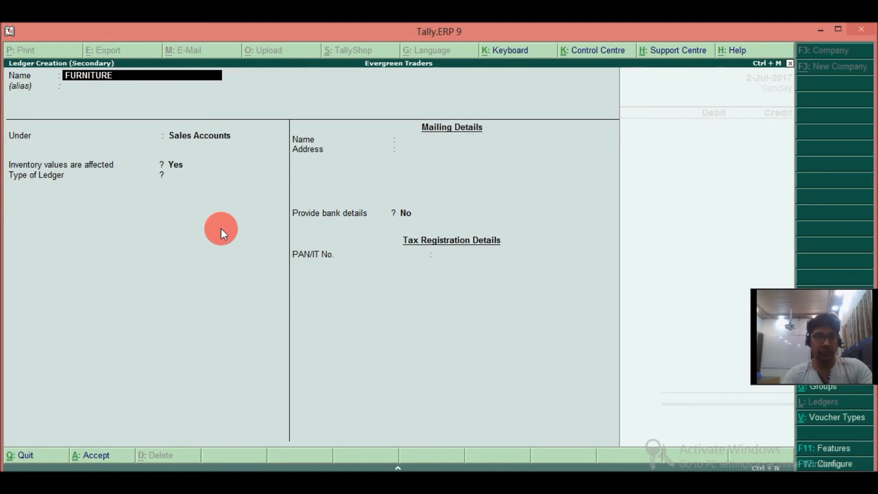
key(Return)
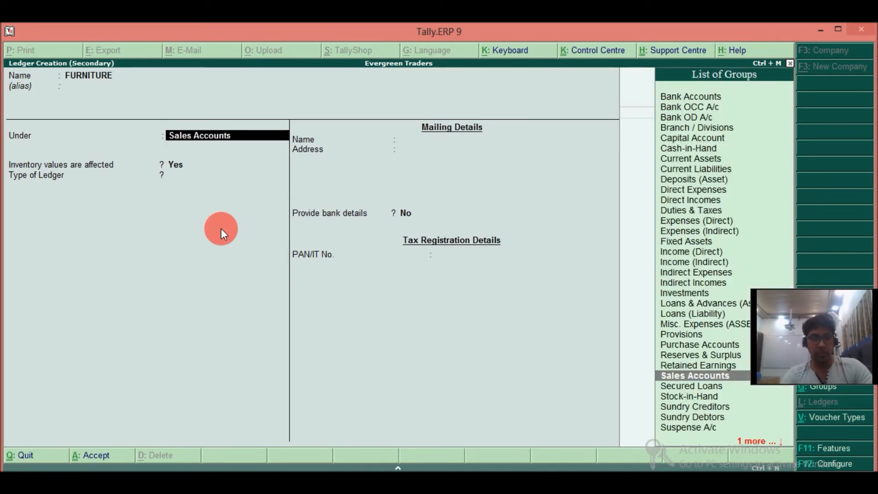
text(FIXED)
key(Return)
key(Return)
key(Return)
key(Return)
key(Return)
key(Return)
key(Return)
key(Return)
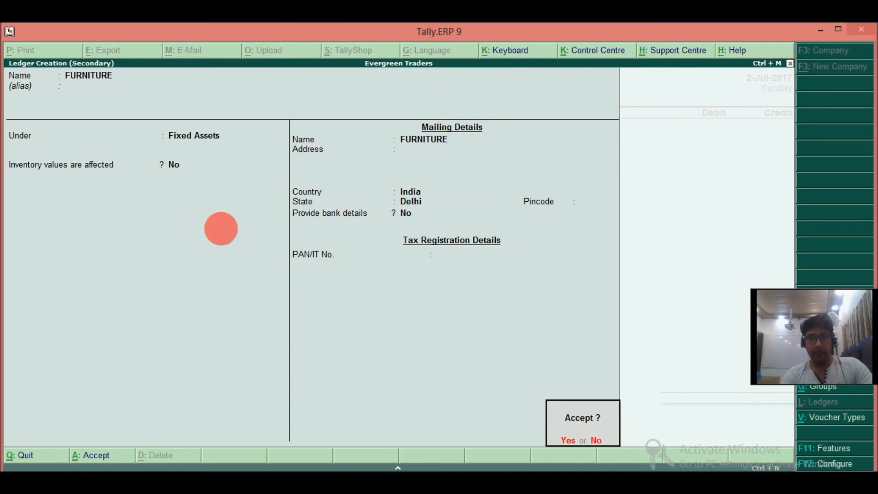
key(Return)
Debit FURNITURE with 25,000 and credit Cash with the same amount.
text(25000)
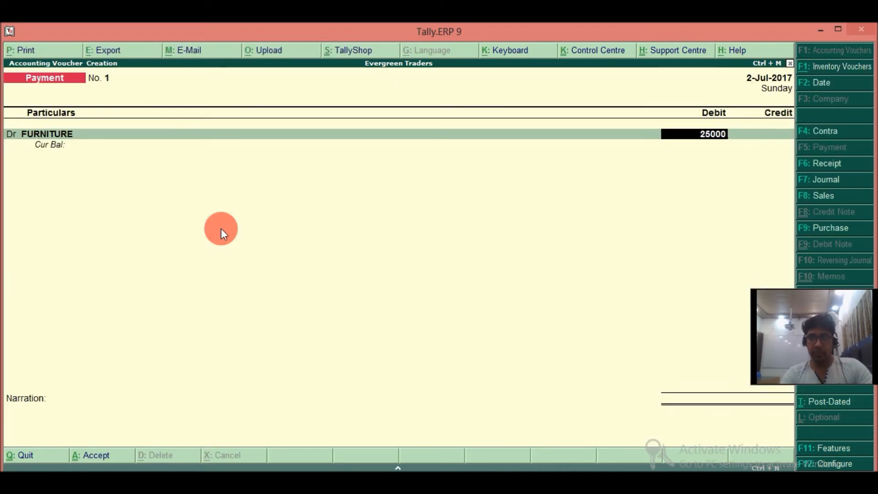
key(Return)
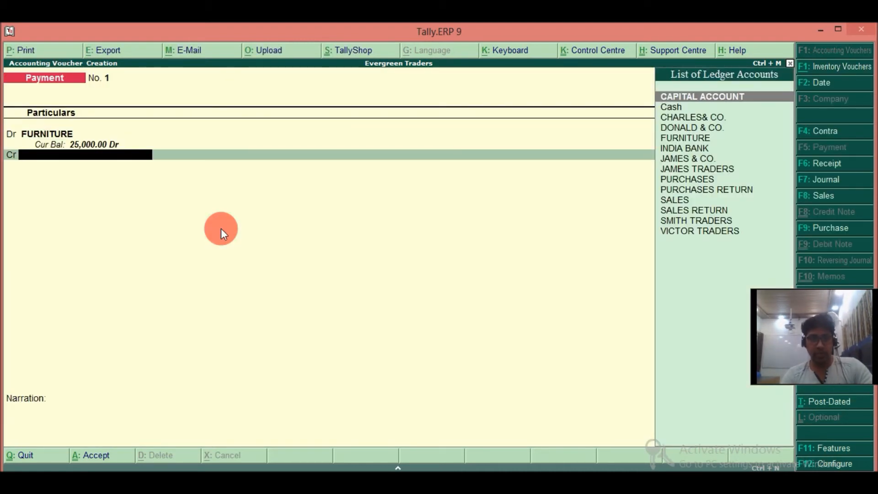
text(C)
key(Down)
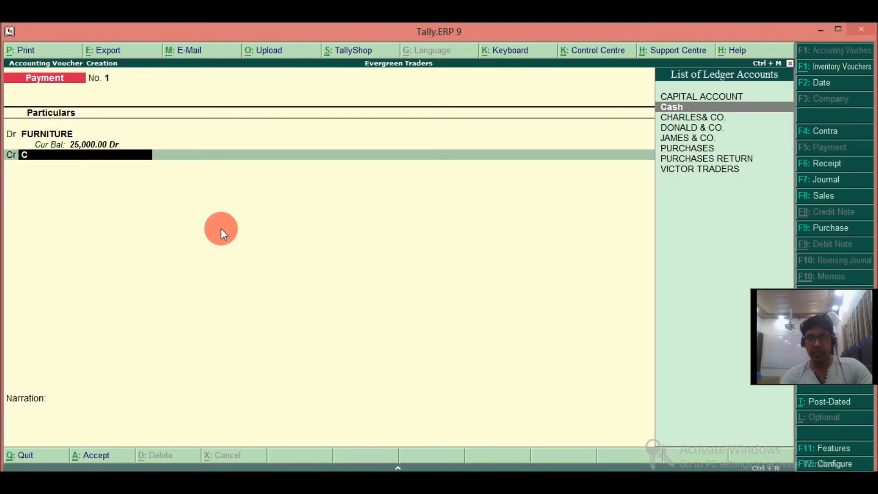
key(Return)
Enter the narration FOR FURNITURE PURCHASED and save the payment voucher.
key(Return)
text(FOR FURNITURE PURCHASED)
key(Return)
key(Return)
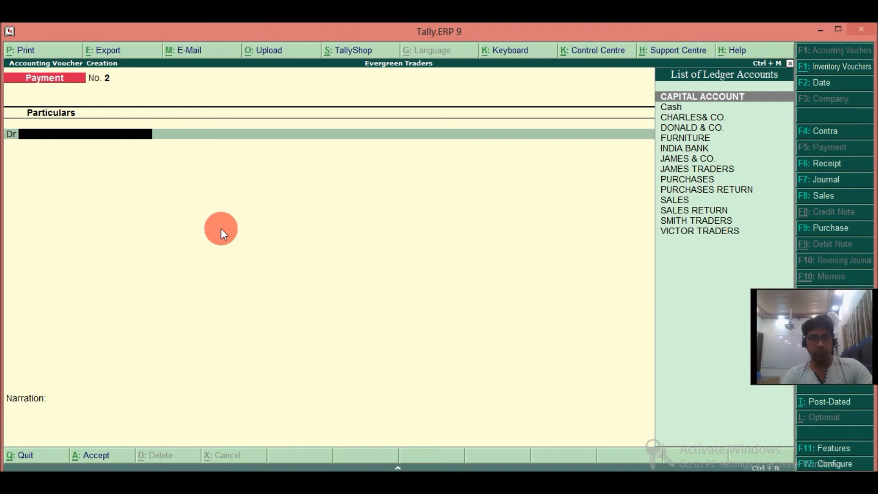
Create a SALARIES ledger under Indirect Expenses and use it as the new payment's debit account.
key(alt+c)
text(SALARIES)
key(Return)
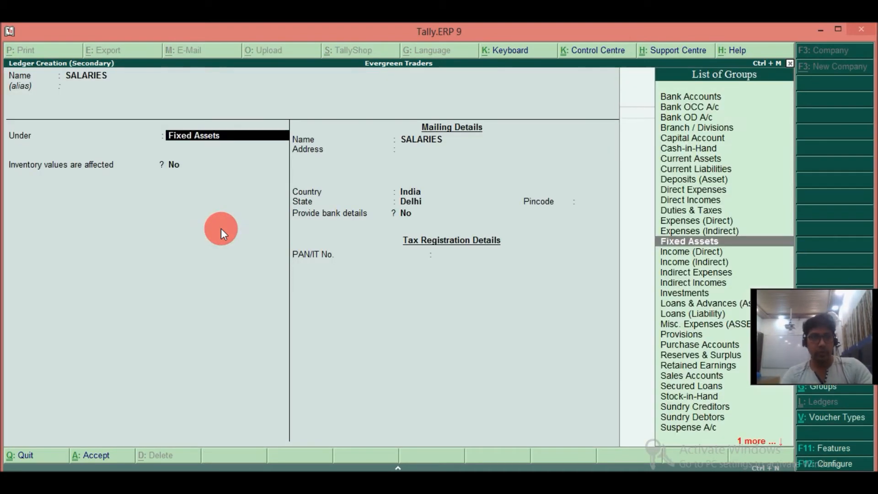
text(ind)
key(Return)
key(ctrl+a)
Debit SALARIES with 50,000 and credit Cash with the same amount.
text(5000)
key(Return)
text(Cas)
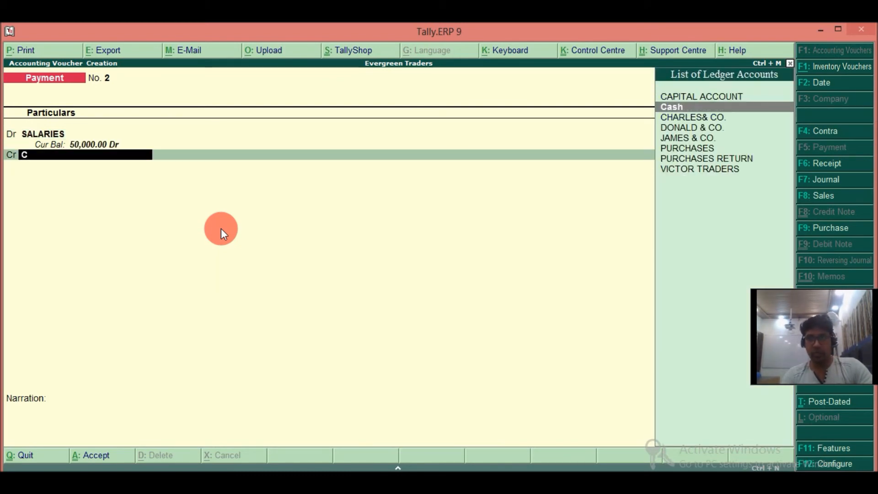
key(Return)
key(Return)
Enter the narration FOR SALARIES PAID TO STAFF and save the payment voucher.
text(FOR SALARIES PAID TO STAFF)
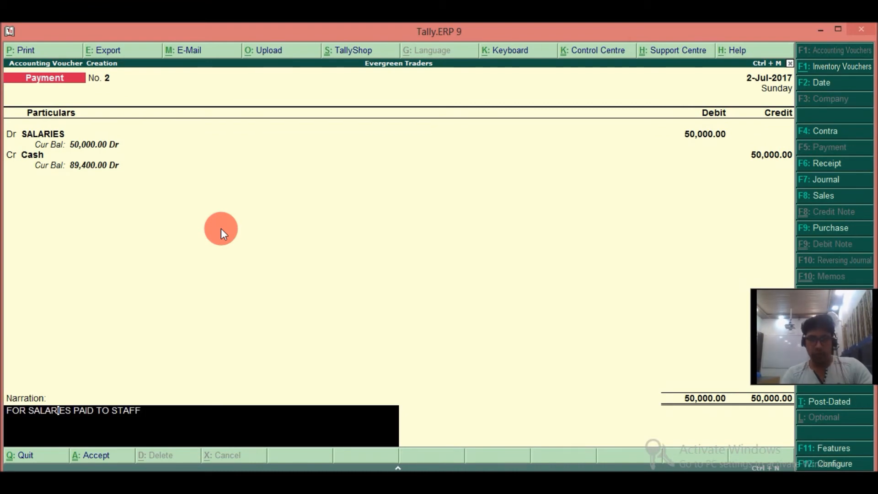
key(Return)
key(Return)
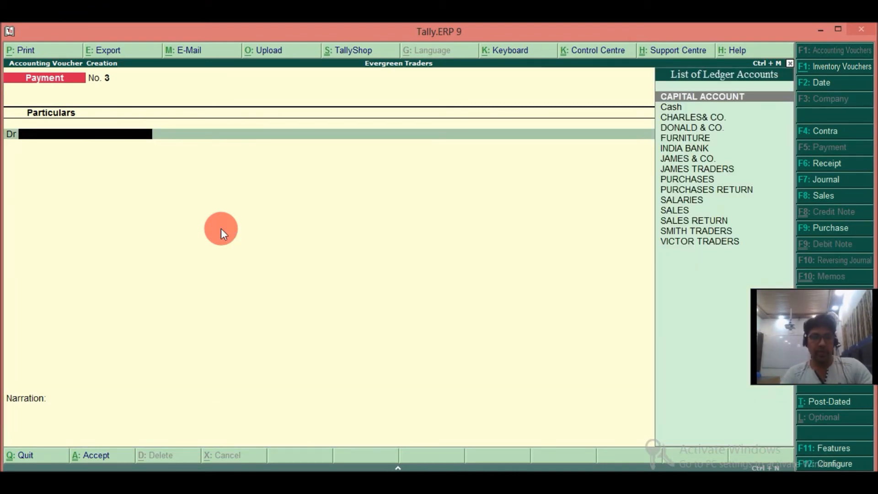
Set the date of the new payment voucher to 1-Aug-2017.
key(F2)
text(1-8)
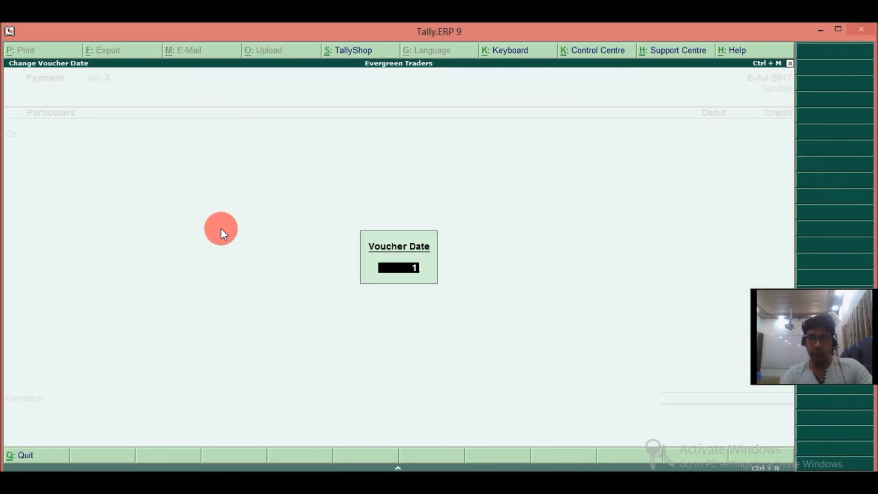
key(Return)
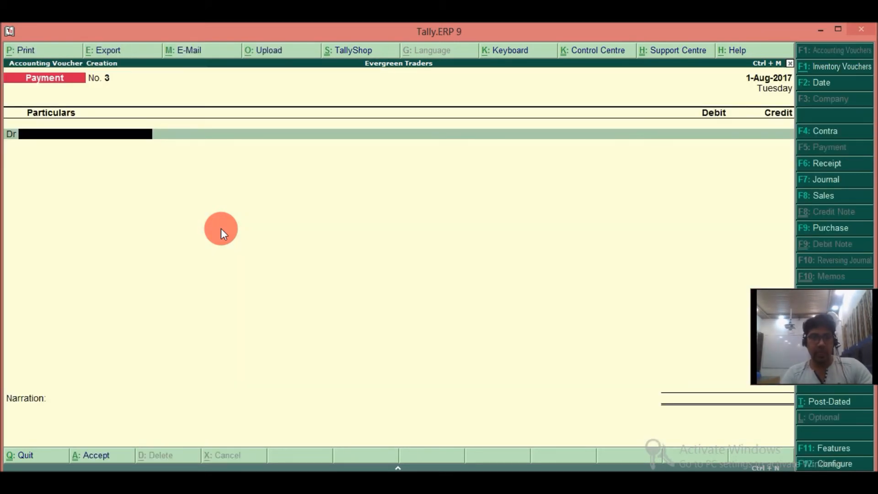
Create a WAGES ledger under Direct Expenses and use it as the payment's debit account.
key(alt+c)
text(WAGES)
key(Return)
key(Return)
text(DIRE)
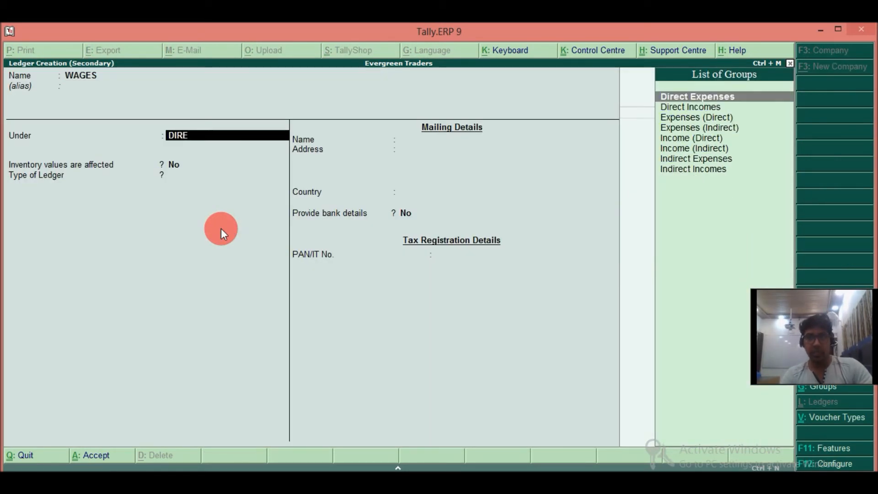
key(Return)
key(ctrl+a)
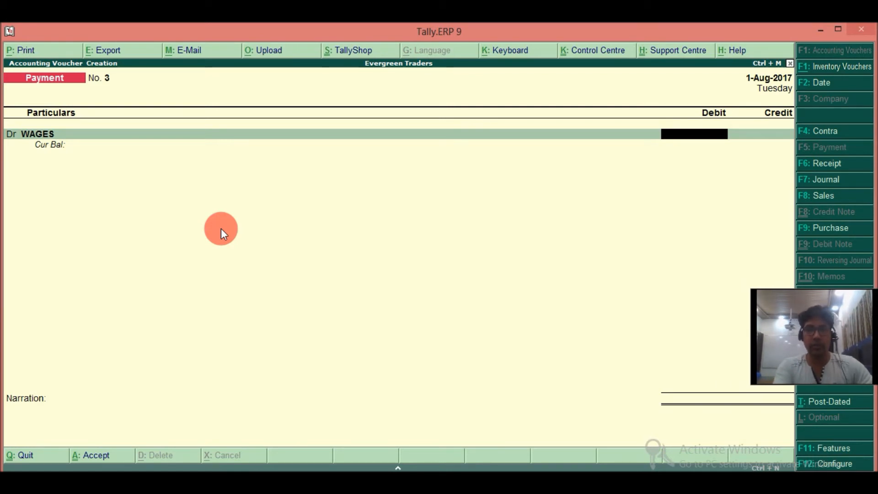
Debit WAGES with 30,000 and credit Cash, not CAPITAL ACCOUNT, with the same amount.
text(30000)
key(Return)
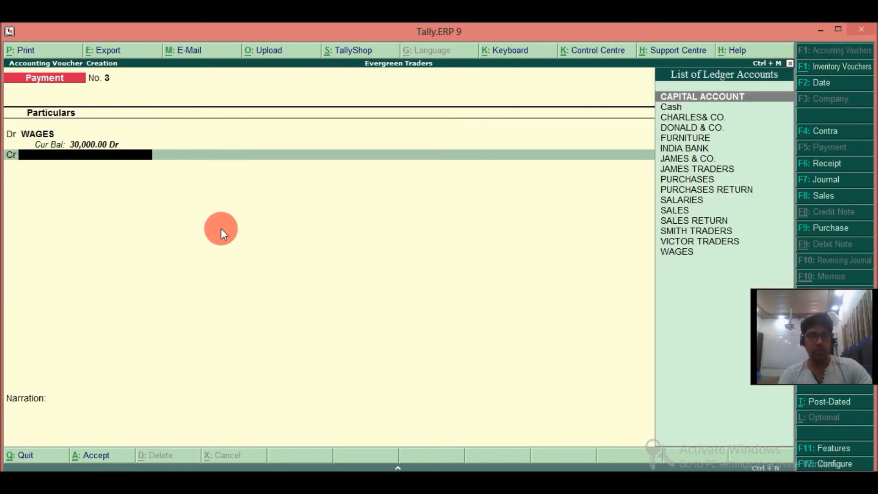
text(c)
key(Return)
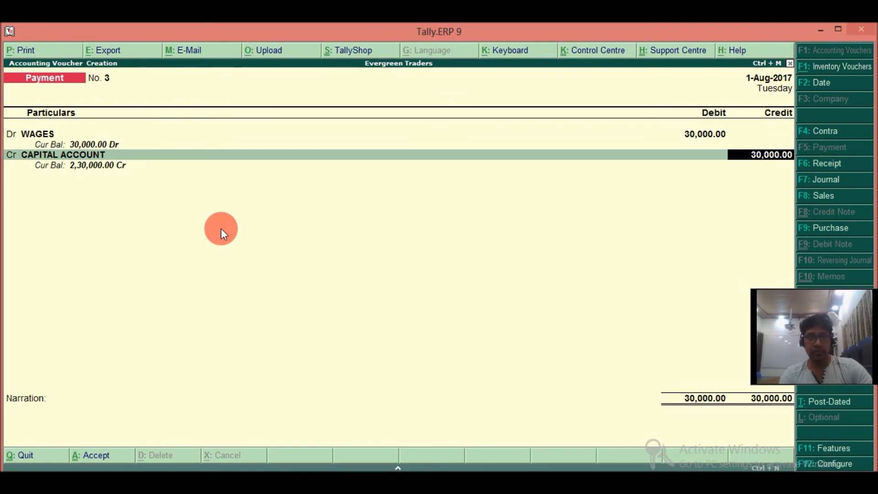
key(BackSpace)
key(Down)
key(Return)
key(Return)
key(Return)
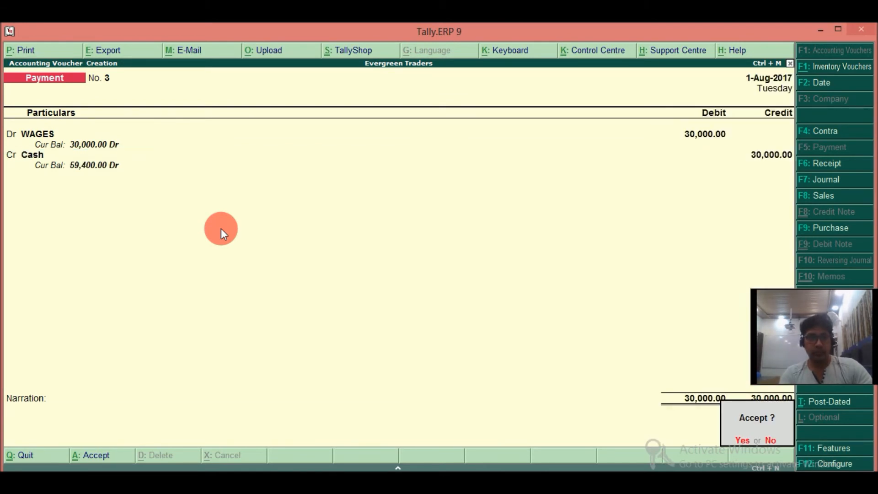
Enter the narration FOR WAGES PAID TO LABOR and save the wages payment voucher.
key(BackSpace)
text(FOR SALARIES PAID TO STAFF)
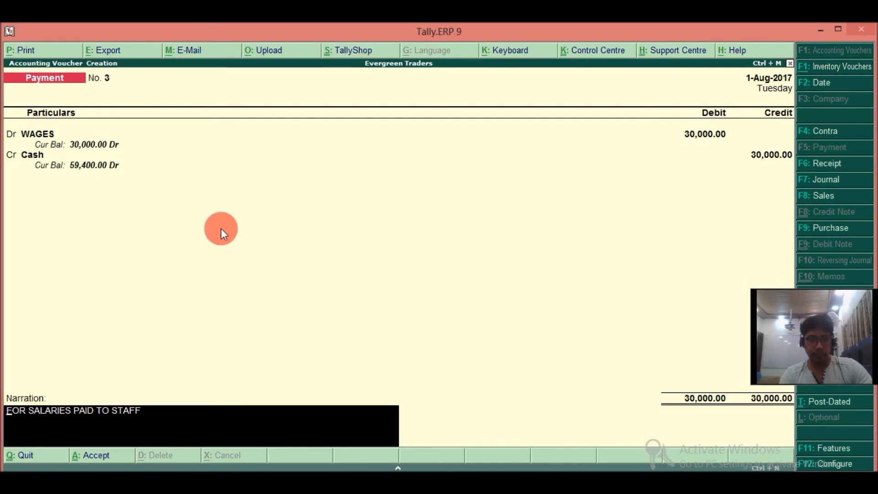
key(Delete)
key(Delete)
key(Delete)
key(Delete)
key(Delete)
key(Delete)
key(Delete)
key(Delete)
text(WAGES)
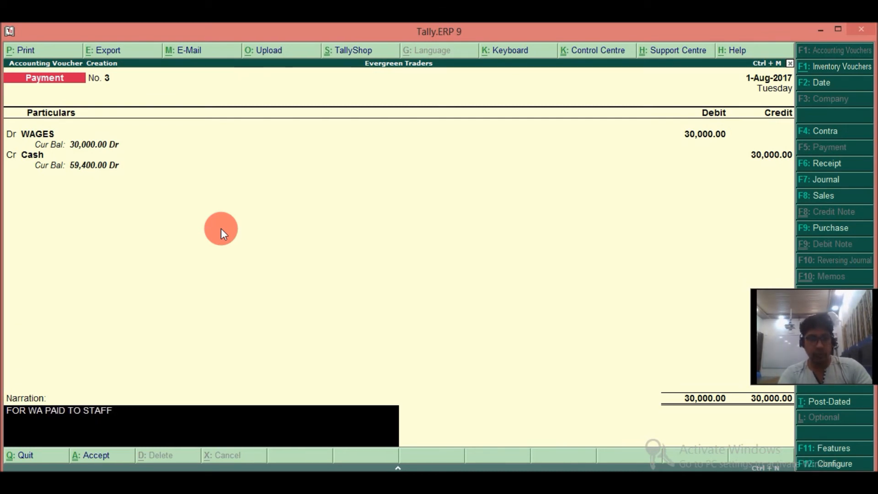
key(End)
key(BackSpace)
key(BackSpace)
key(BackSpace)
key(BackSpace)
key(BackSpace)
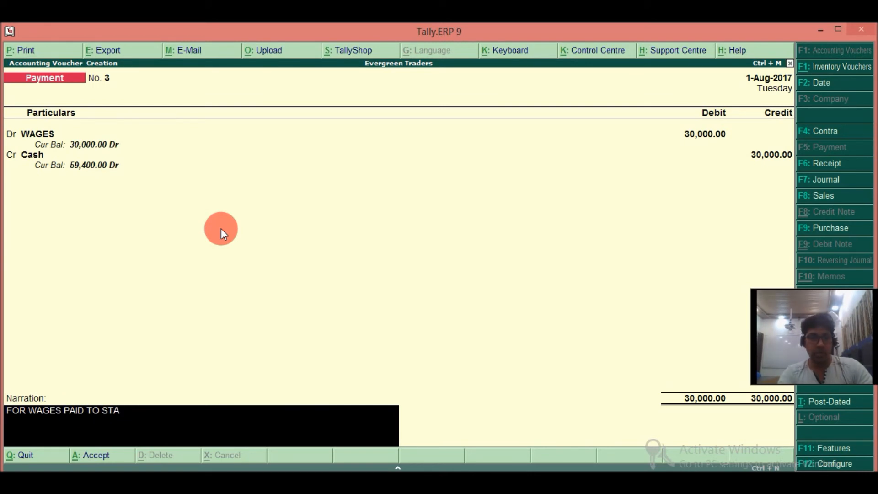
text(LABOR)
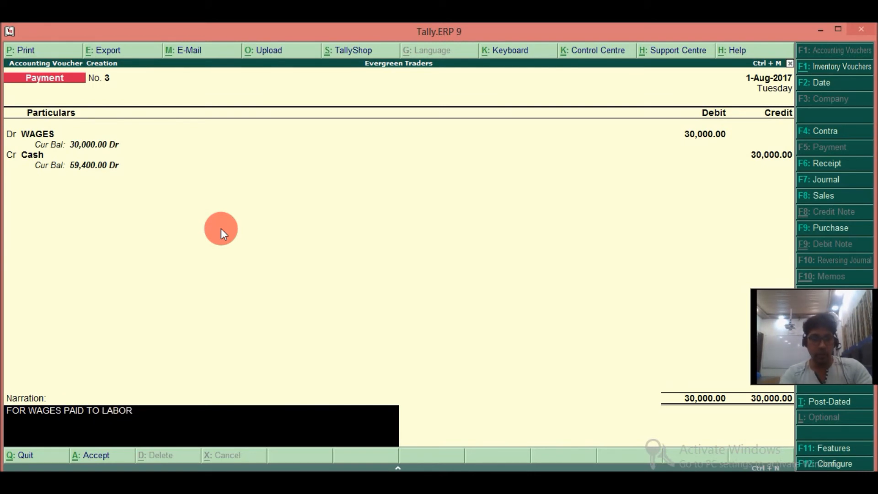
key(Return)
key(Return)
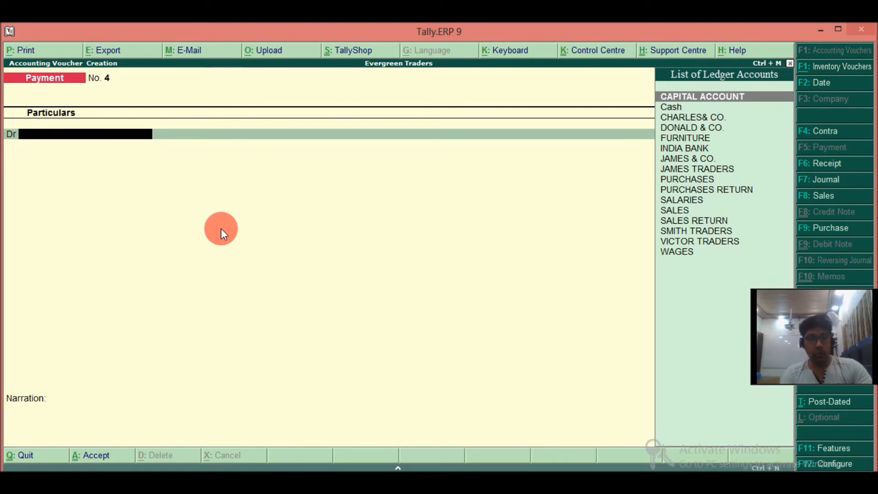
Create a RENT ledger under Indirect Expenses and use it as the new payment's debit account.
key(alt+c)
text(RENT)
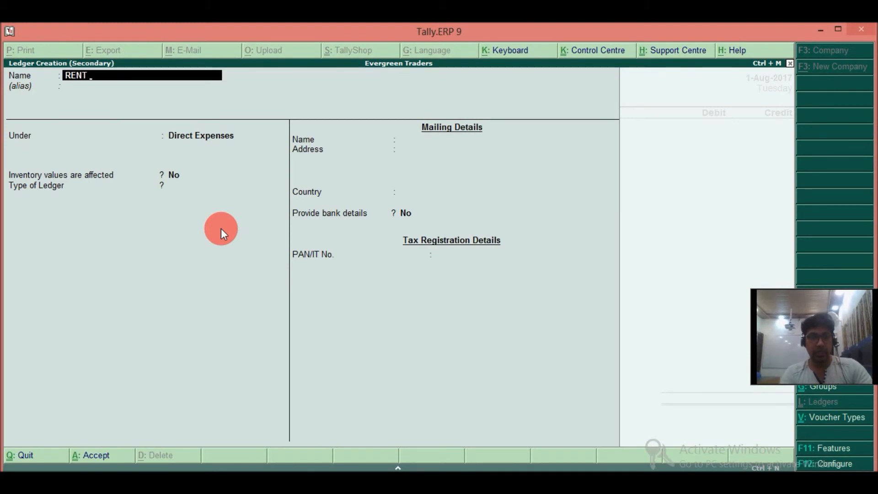
key(Return)
key(Return)
text(IND)
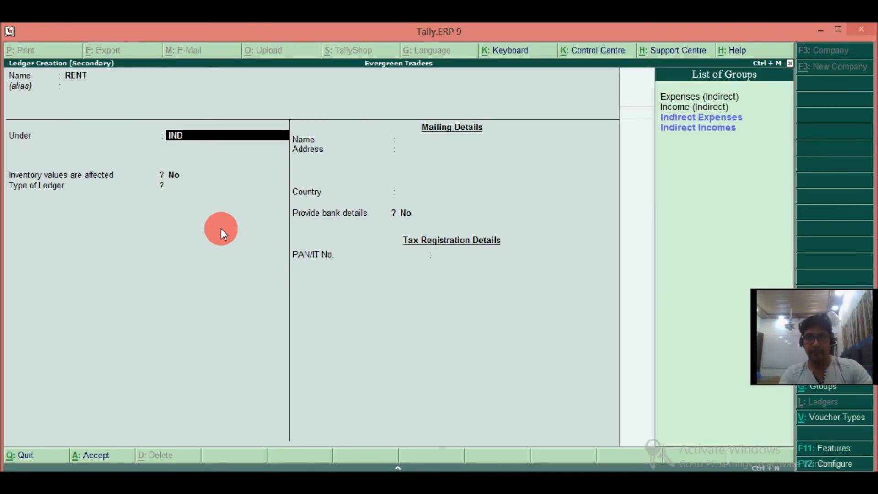
key(Down)
key(Down)
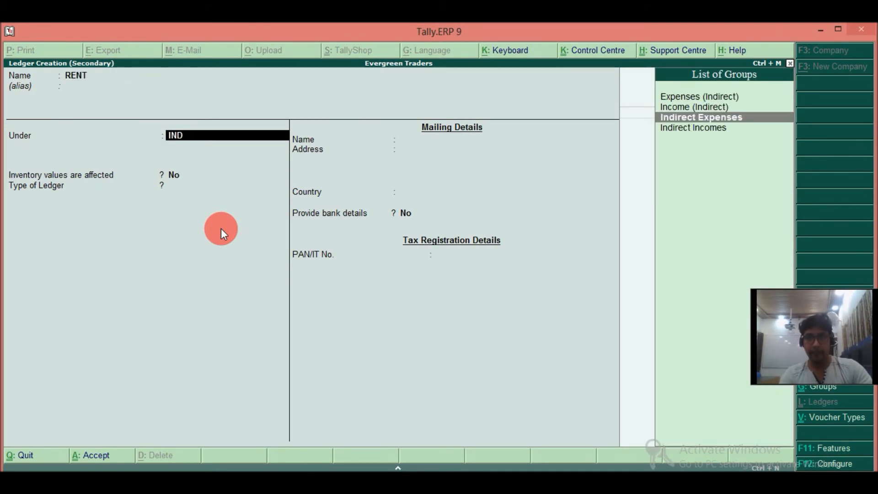
key(Return)
key(Return)
key(Return)
key(Return)
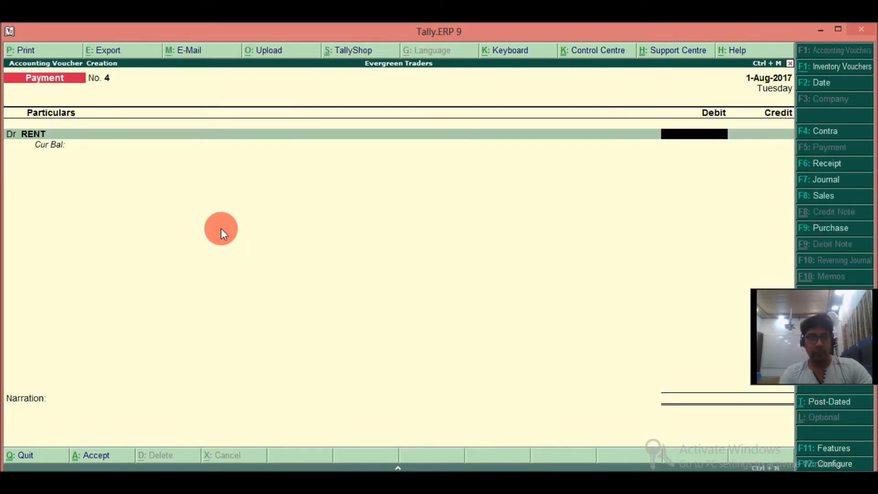
Debit RENT with 25,000 and credit Cash with the same amount.
text(25000)
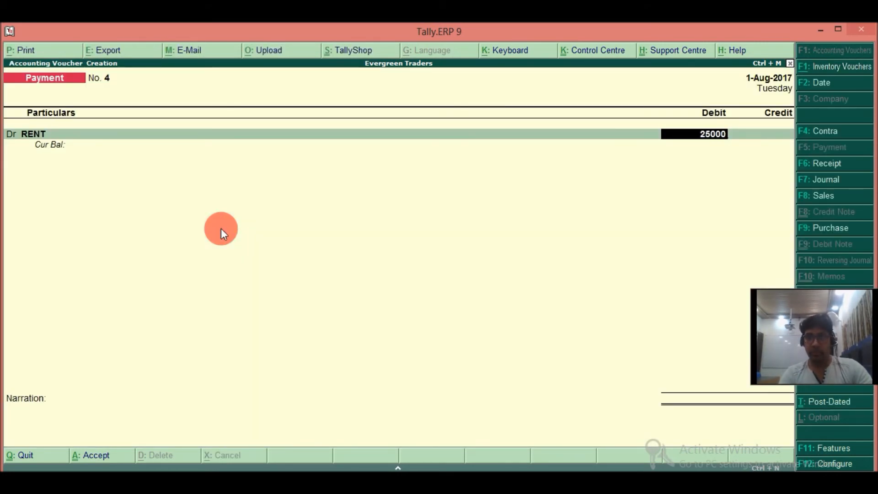
key(Return)
text(c)
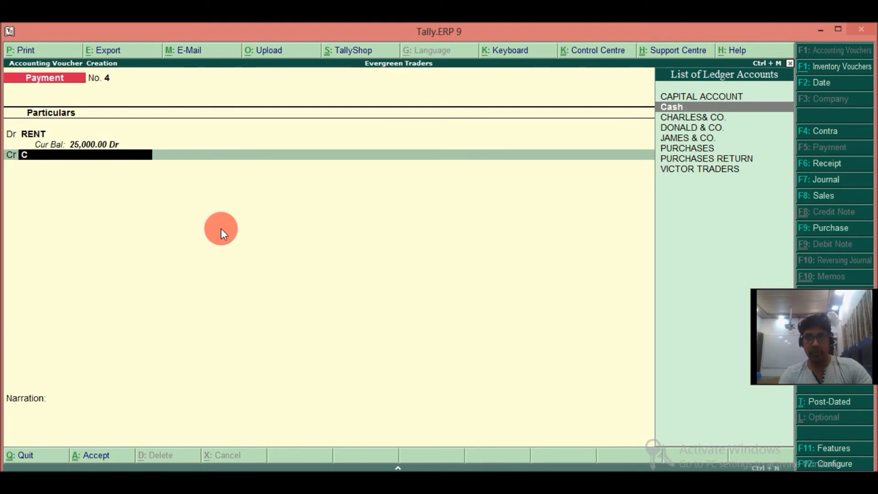
key(Down)
key(Return)
key(Return)
Enter the narration FOR RENT PAID TO LANDLORD and save the rent payment voucher.
text(FOR RENT PAID TO)
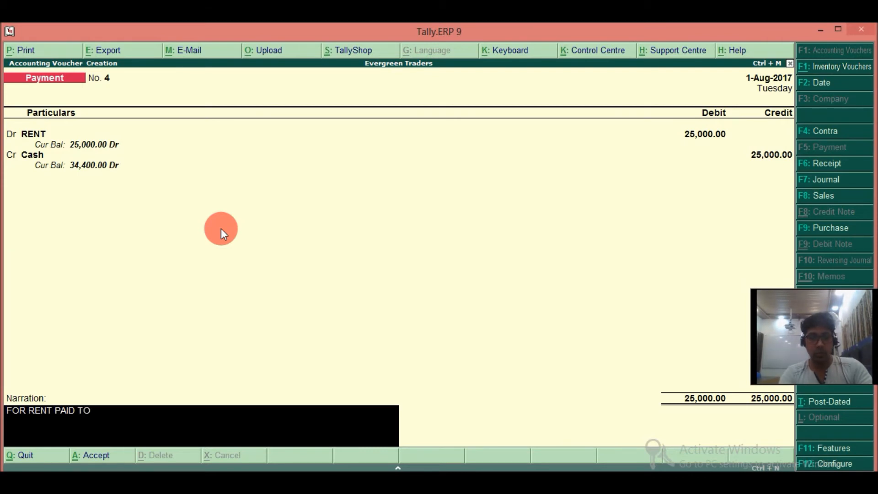
text( LANDLORD)
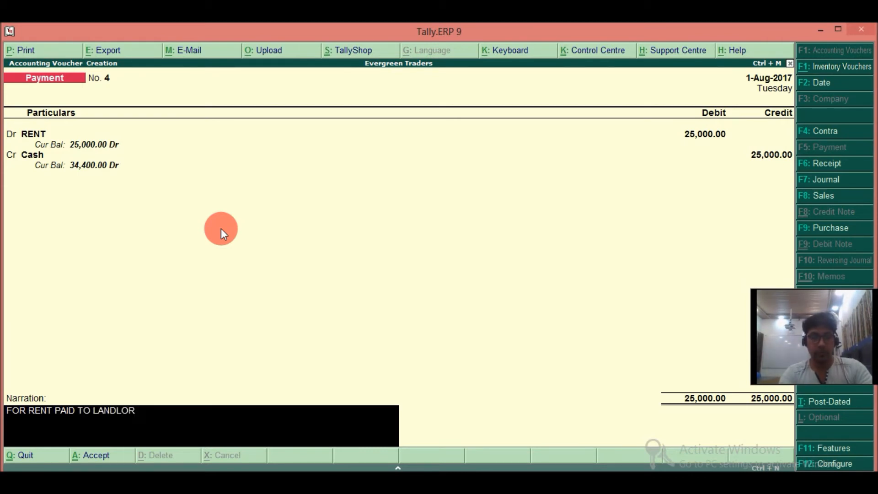
key(Return)
key(Return)
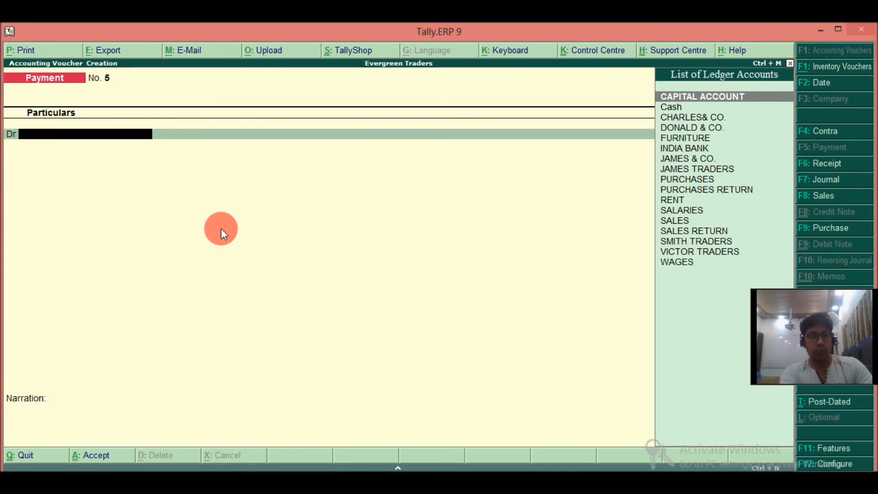
Date the new payment voucher 2-Aug-2017 and create its debit ledger ELECTRICITY SECURITY DEPOSIT under Deposits (Asset).
key(F2)
key(Return)
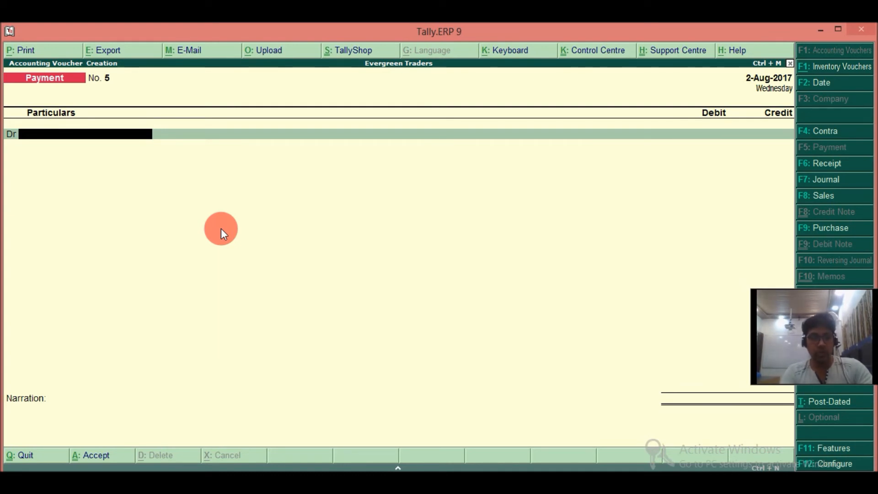
key(alt+c)
text(ELECTRICITY SECURIR)
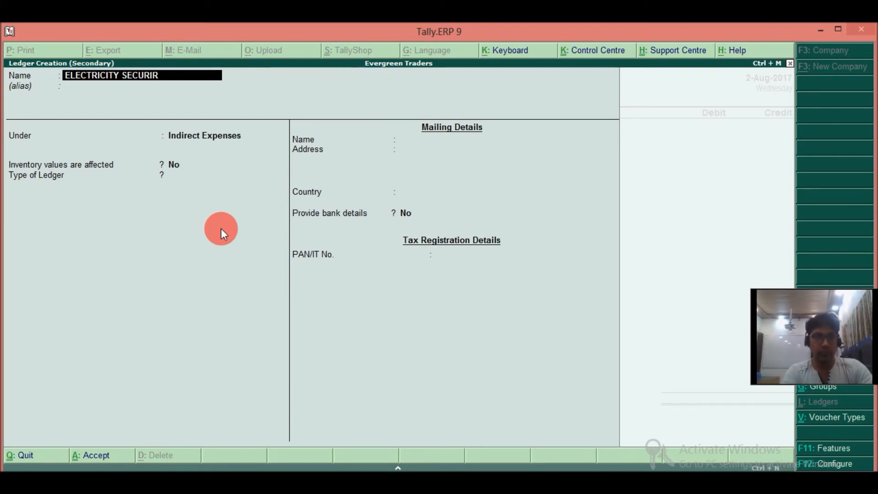
key(BackSpace)
text(TY DEPOSIT)
key(Return)
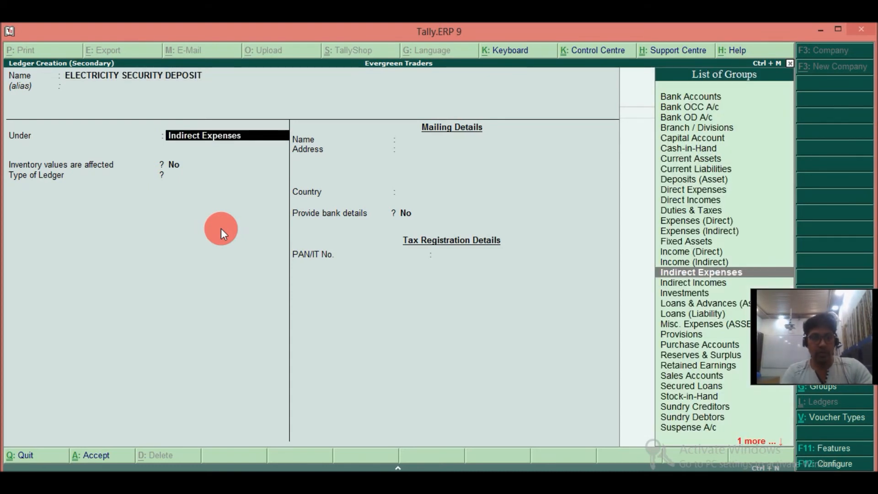
text(DEP)
key(Return)
key(Return)
key(Return)
key(Return)
key(Return)
key(Return)
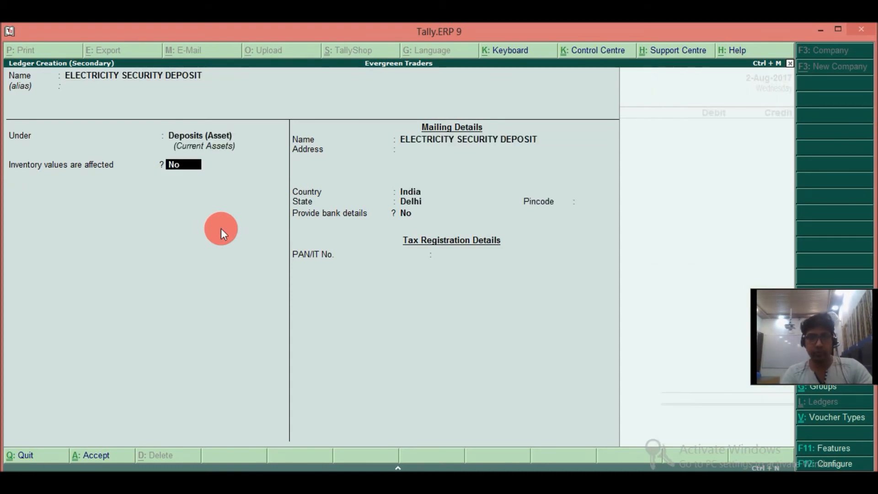
key(Return)
key(Return)
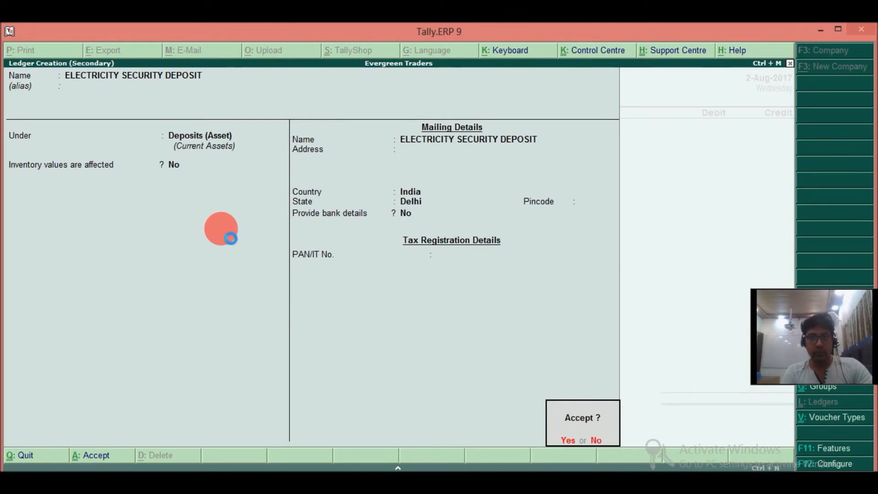
key(Return)
Debit ELECTRICITY SECURITY DEPOSIT with 10,000 and add a second debit line to the payment.
text(10000)
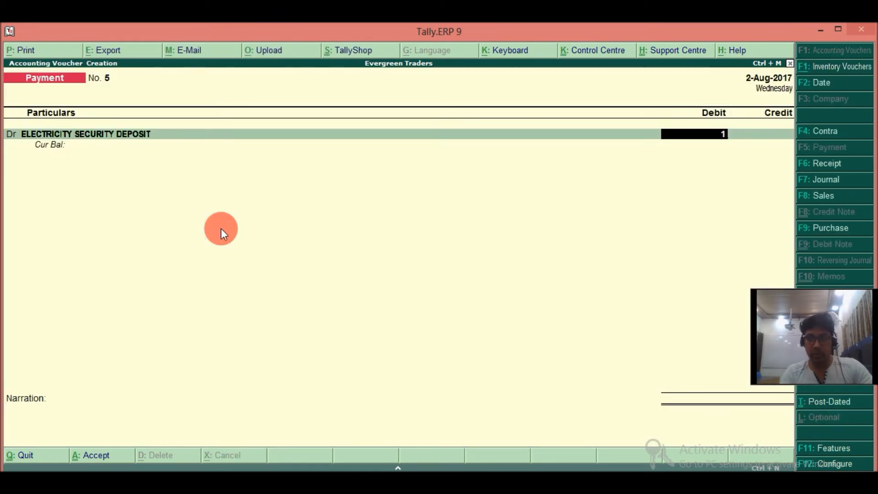
key(Return)
key(Return)
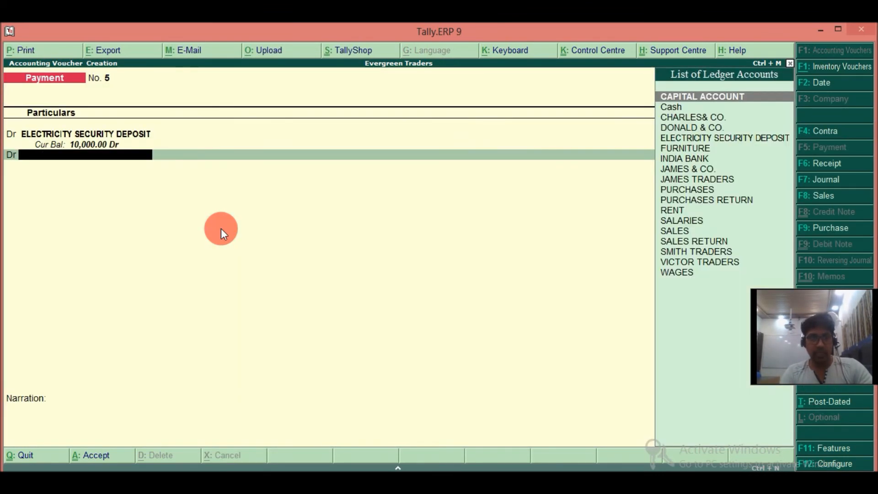
Create an ELECTRICITY EXP ledger under Indirect Expenses and use it as the payment's second debit account.
key(alt+c)
text(ELECTR)
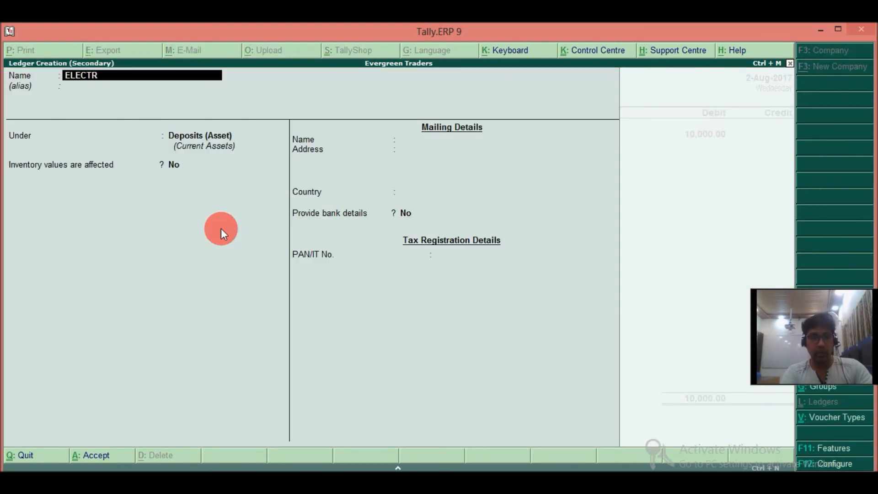
text(ICITY EXP)
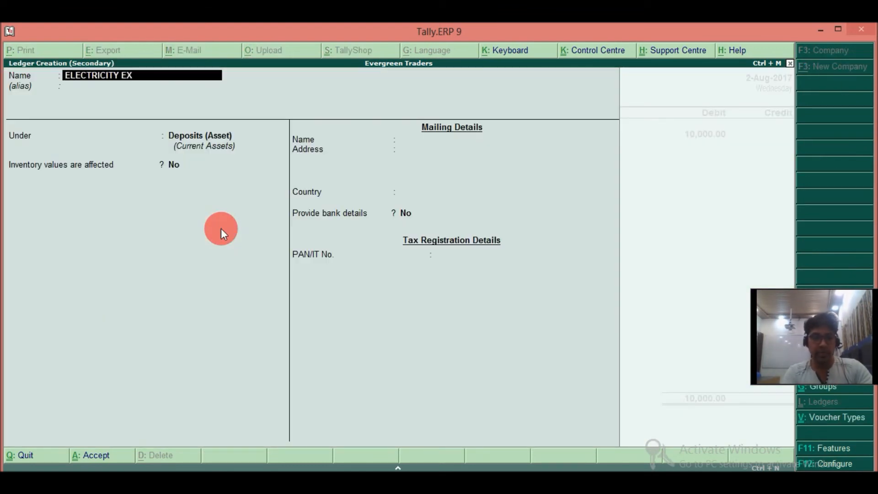
key(Return)
key(Return)
text(IND)
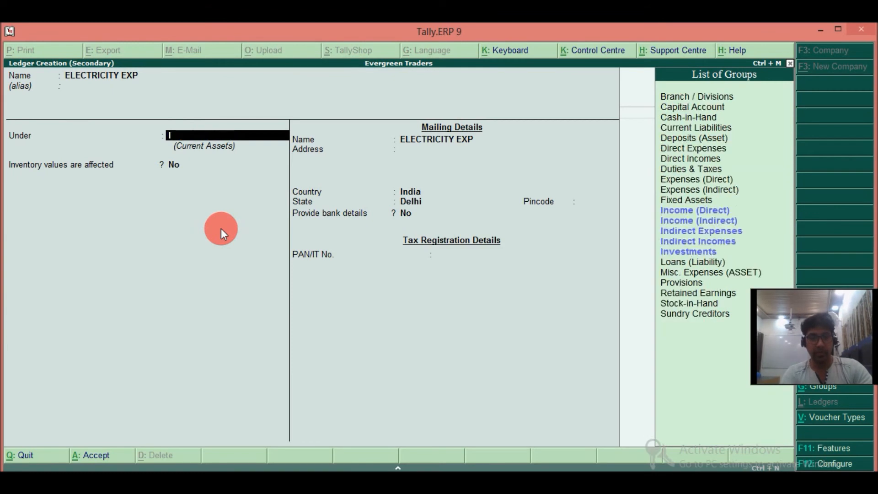
key(Return)
key(Return)
key(Return)
key(Return)
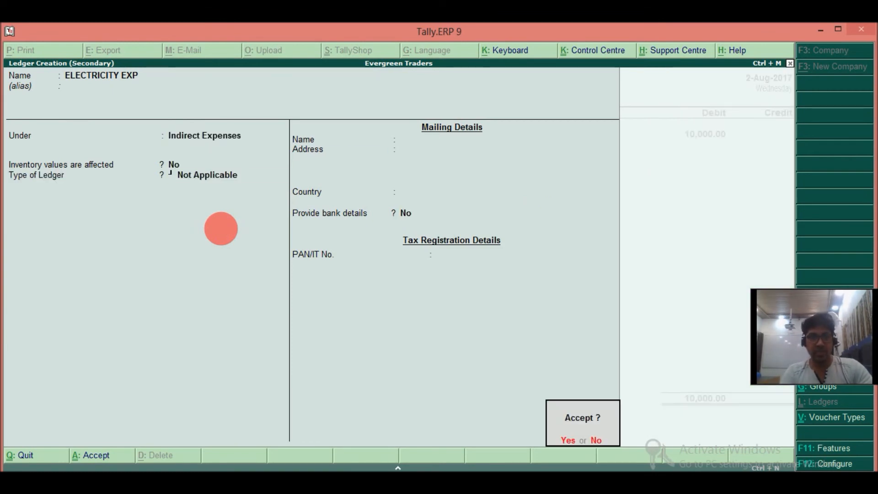
key(Return)
key(Return)
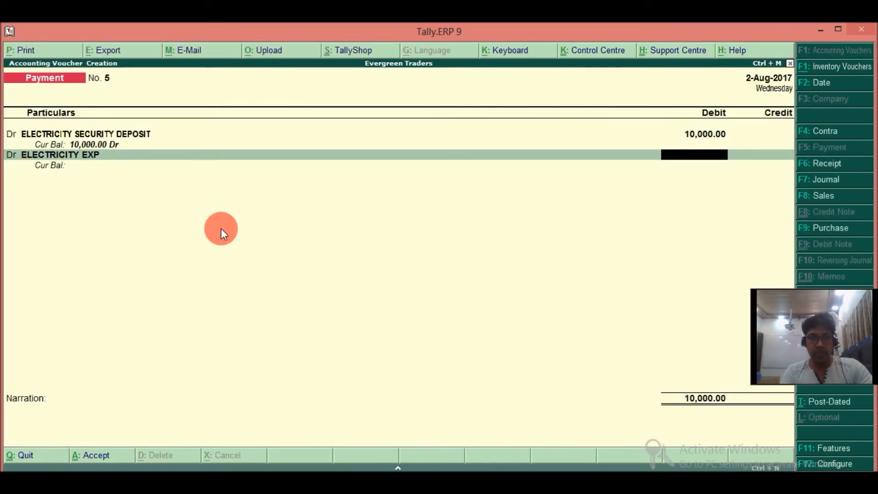
Debit ELECTRICITY EXP with 12,000 and credit Cash with the full 22,000.
text(12000)
key(Return)
text(c)
key(Down)
key(Return)
key(Return)
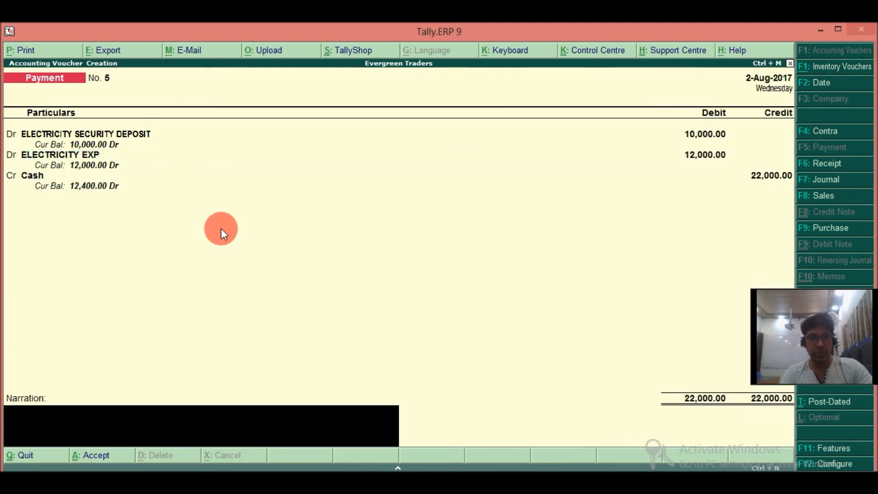
Enter the narration FOR ELECTRICITY DEPTT PAYMENT DONE and save the electricity payment voucher.
text(FOR)
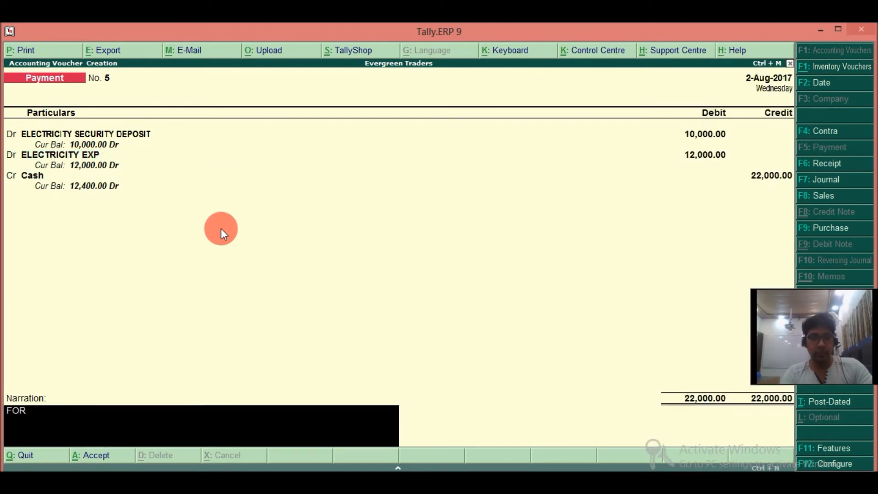
text( ELECTR)
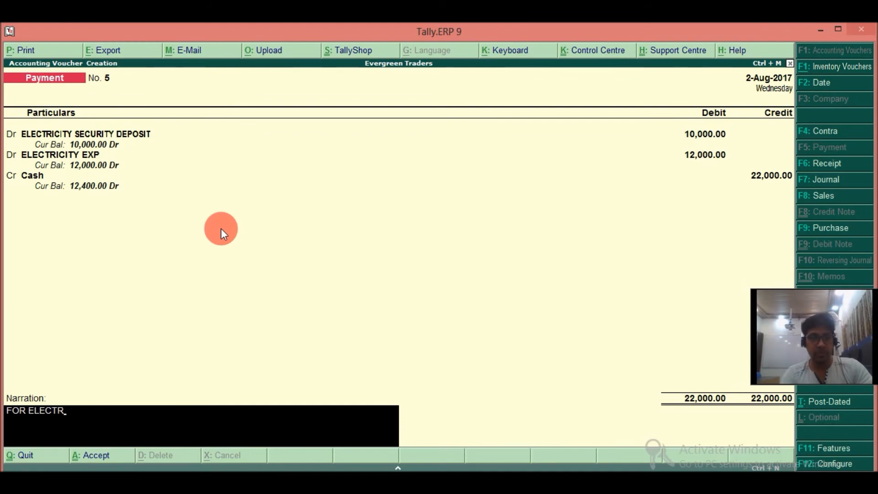
text(ICITY)
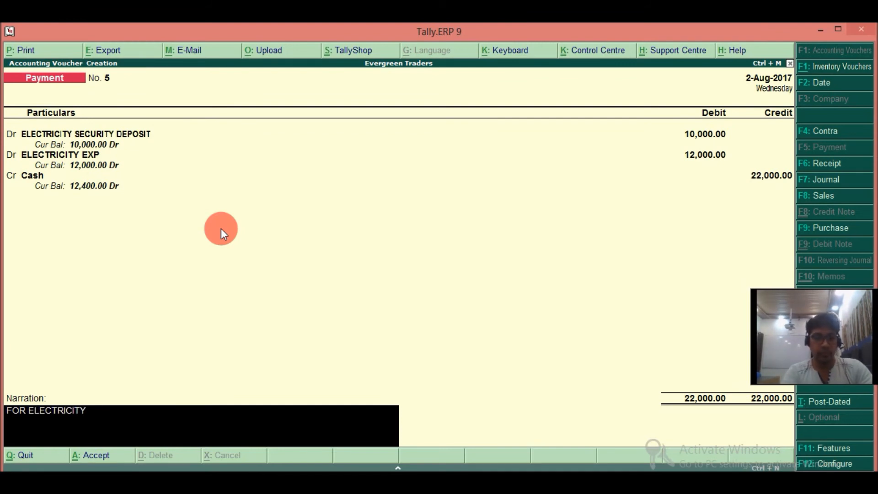
text( DEPTT P)
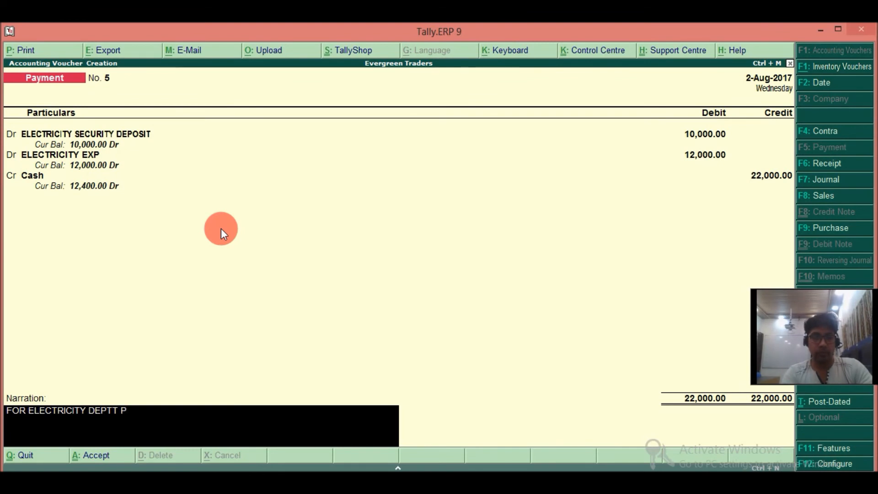
text(AYMENT DONE)
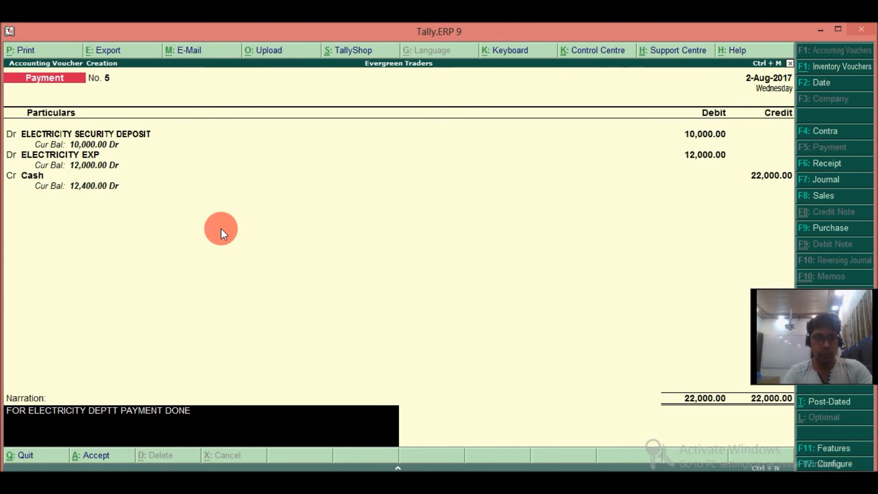
key(Return)
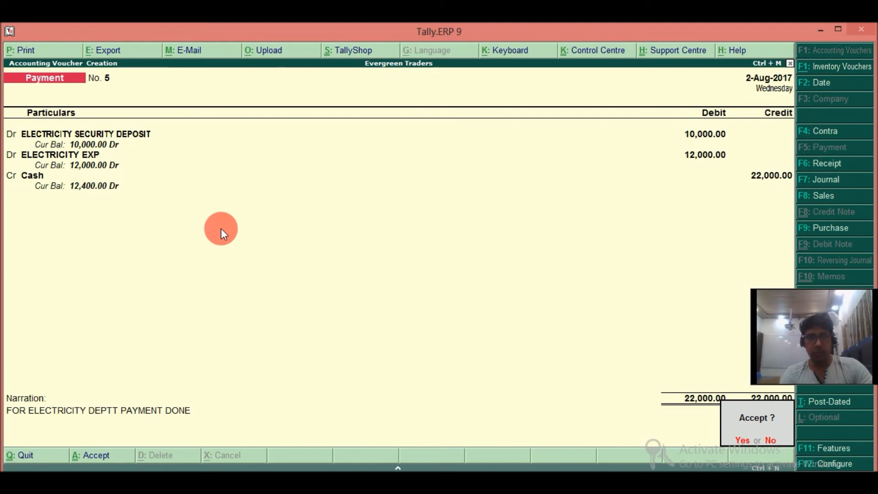
key(Return)
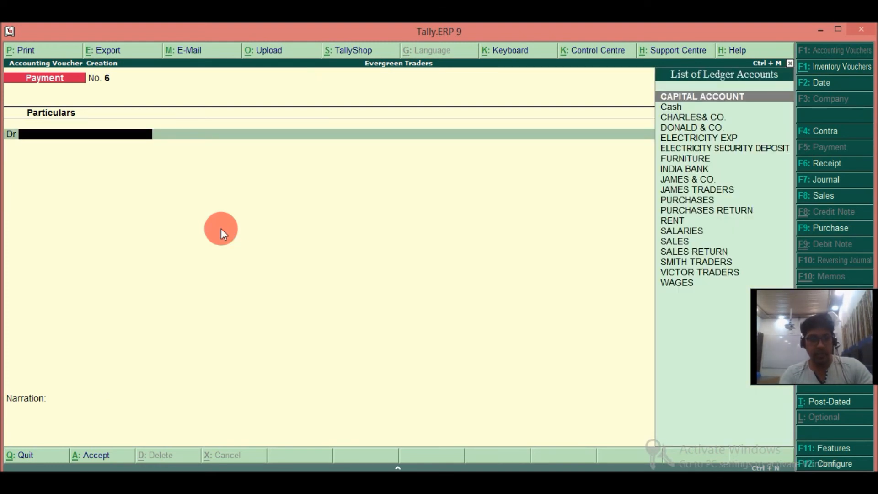
Set the voucher date to 1-Sep-2017 for the next entry.
key(F2)
text(1.9)
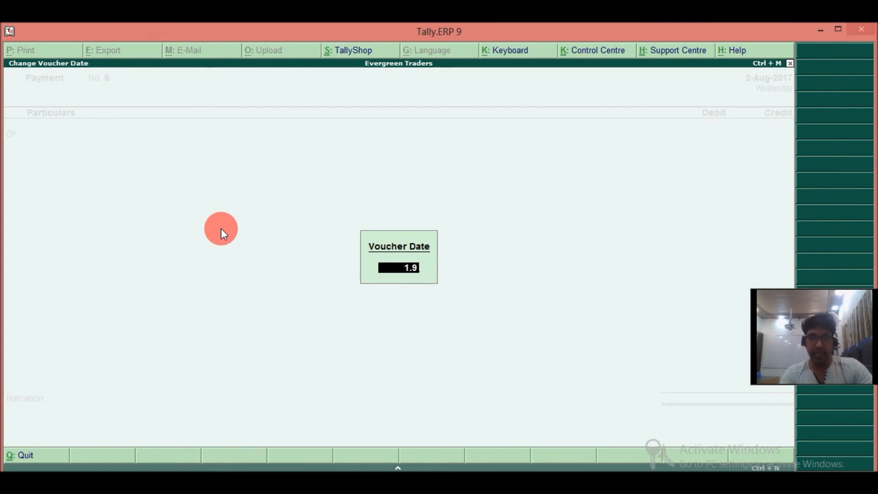
key(Return)
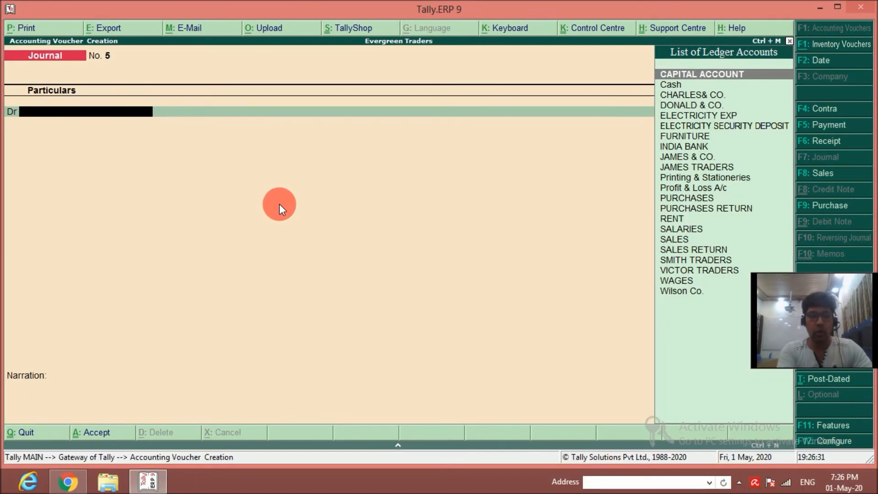
key(F2)
text(1-9)
key(Return)
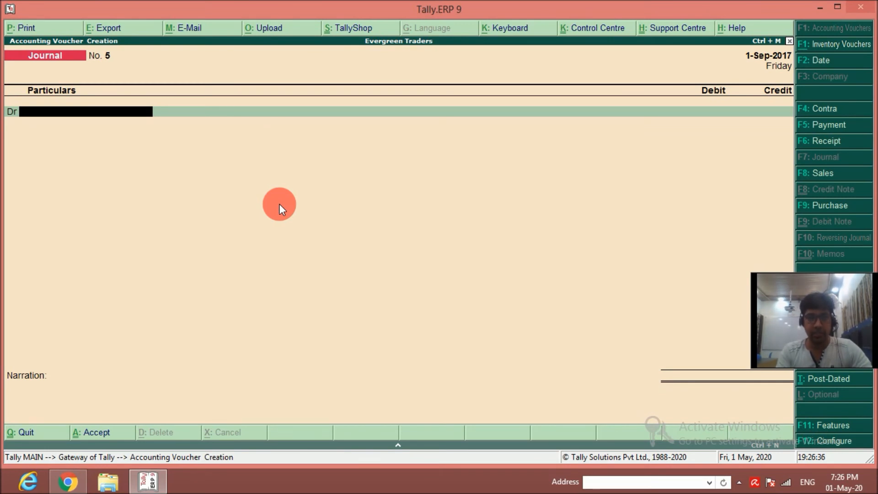
Debit Printing & Stationeries and credit Wilson Co. with 2,000 in the journal voucher.
key(Return)
text(2000)
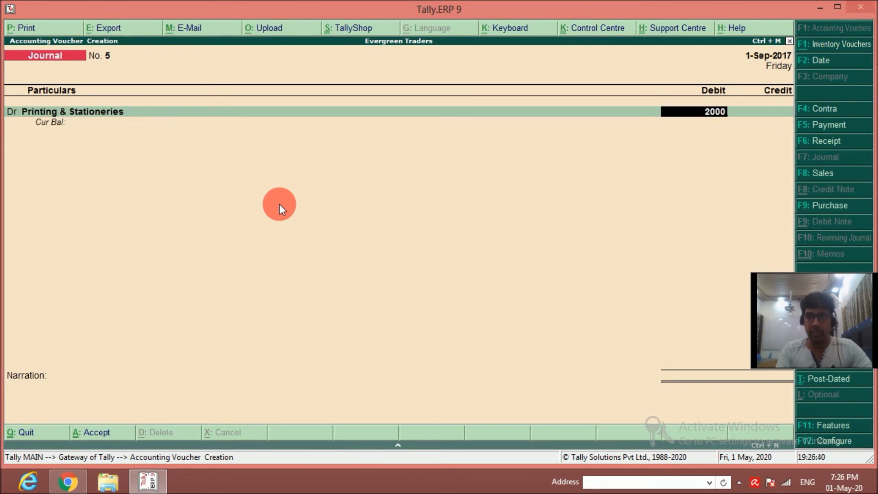
key(Return)
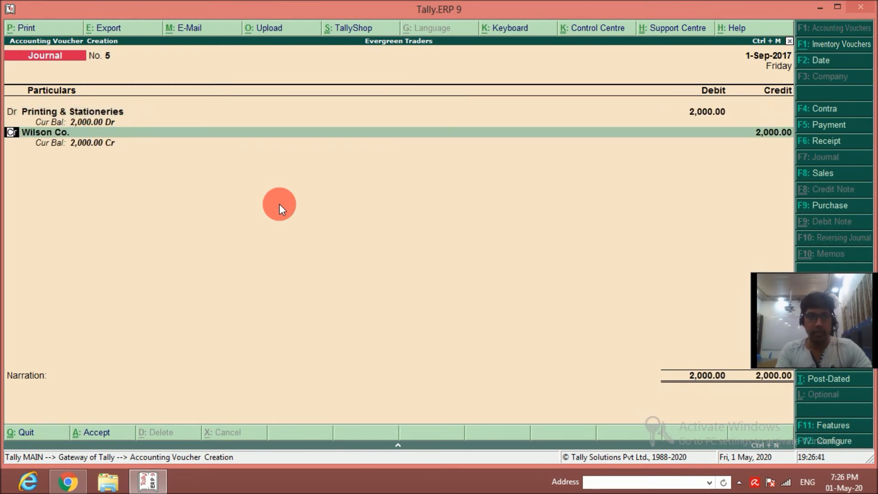
key(Return)
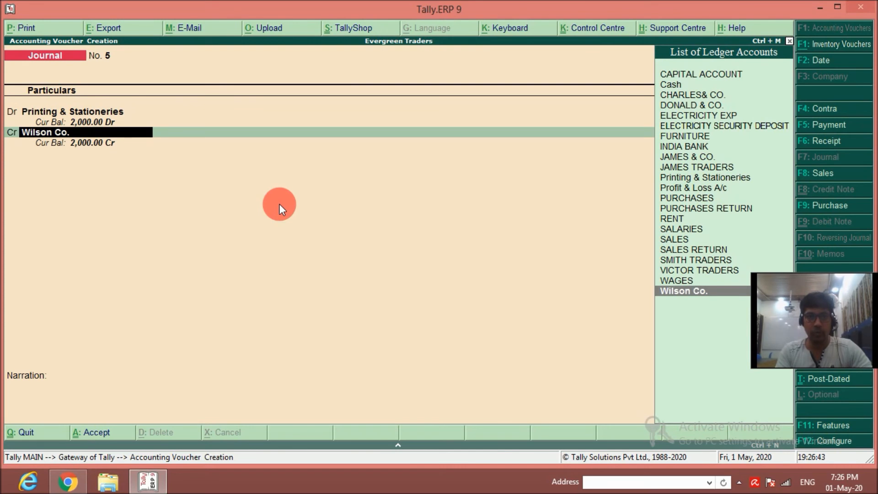
key(Return)
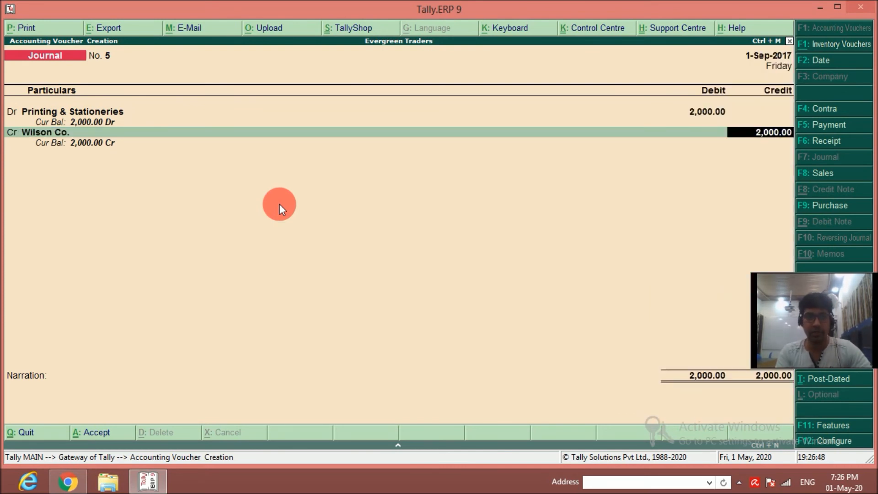
key(Return)
Allocate the full 2,000 credit of Wilson Co. to a New Ref numbered 5.
key(Up)
key(Return)
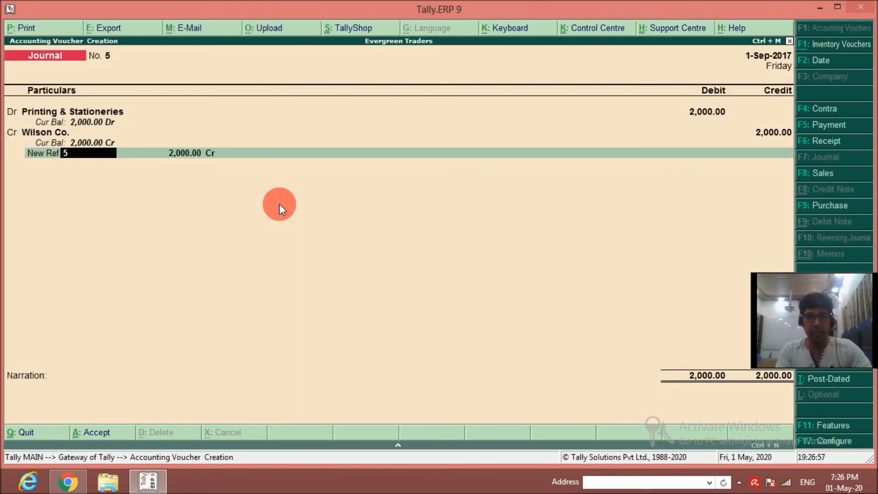
key(Return)
key(Return)
key(Return)
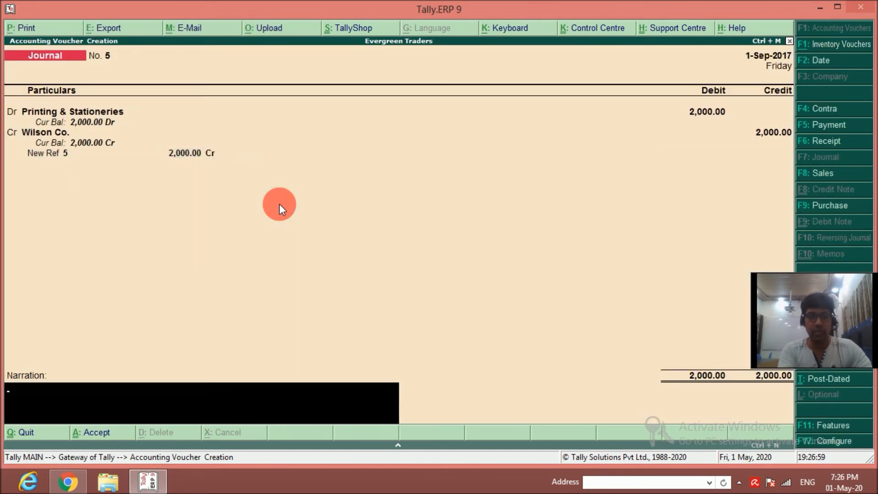
Enter the narration FOR STATIONERIES PURCHASED and save the journal voucher.
text(FOR STATIONERIES PURCHASED)
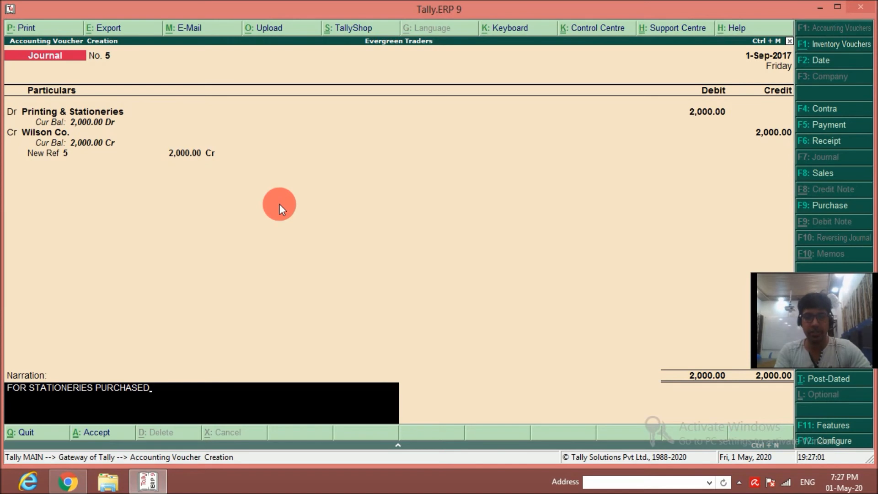
key(Return)
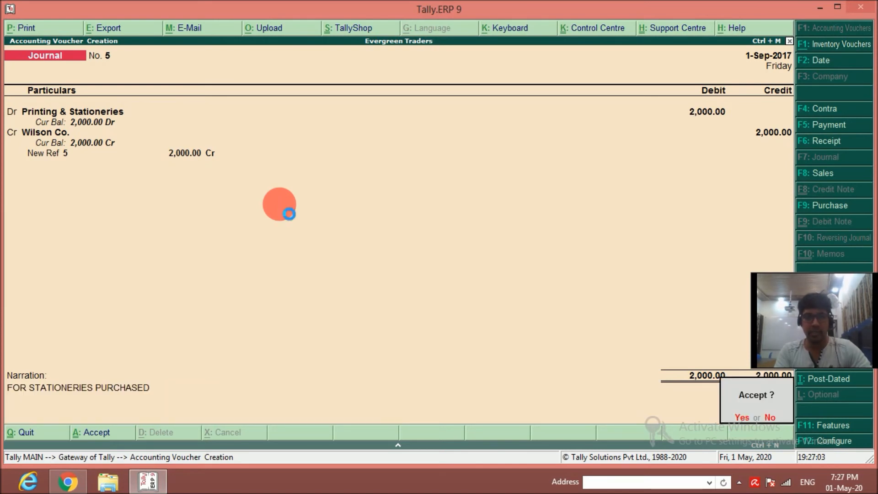
key(Return)
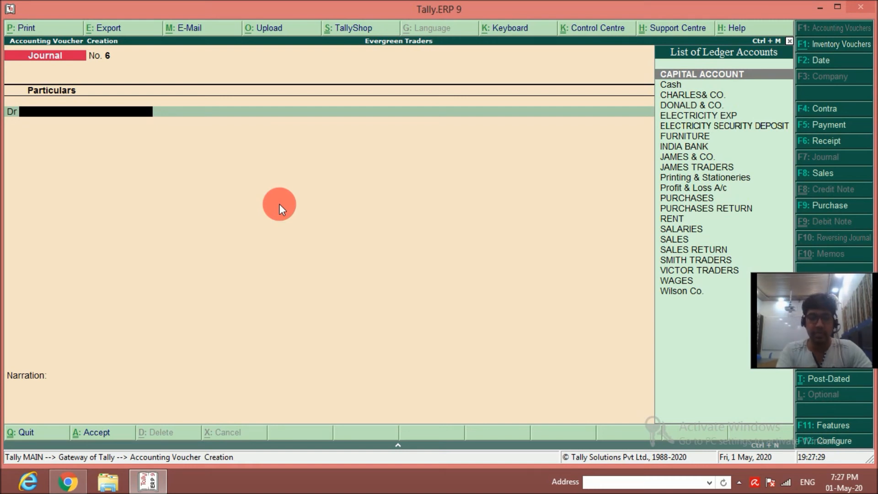
Start a receipt voucher and credit FURNITURE with 25,000.
key(F6)
text(F)
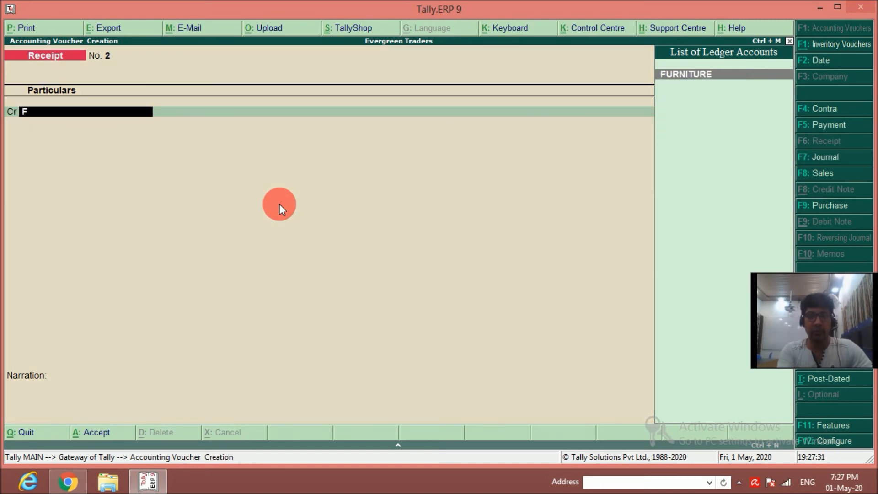
key(Return)
text(25000)
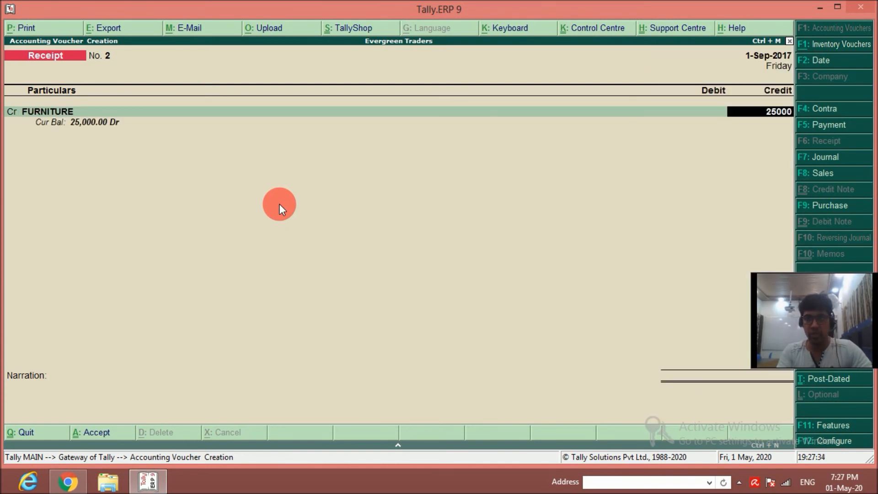
key(Return)
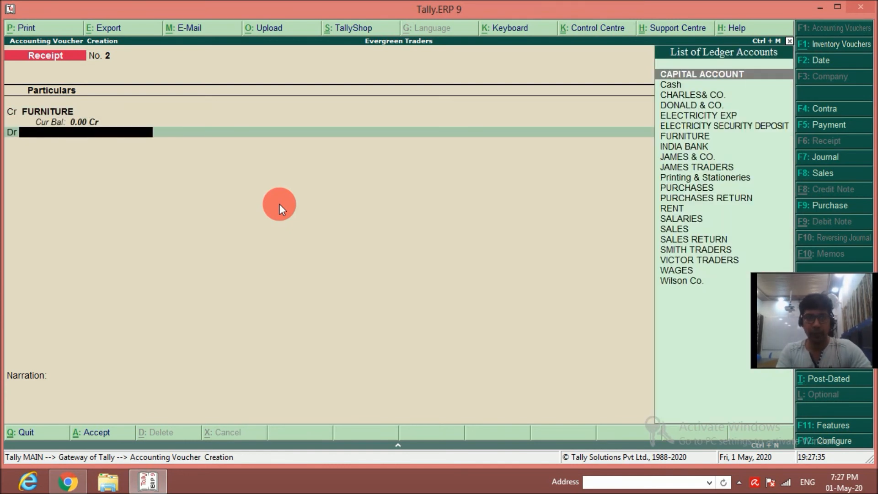
Debit Cash with 12,000 in the furniture receipt voucher.
text(c)
key(Down)
key(Return)
text(12000)
key(Return)
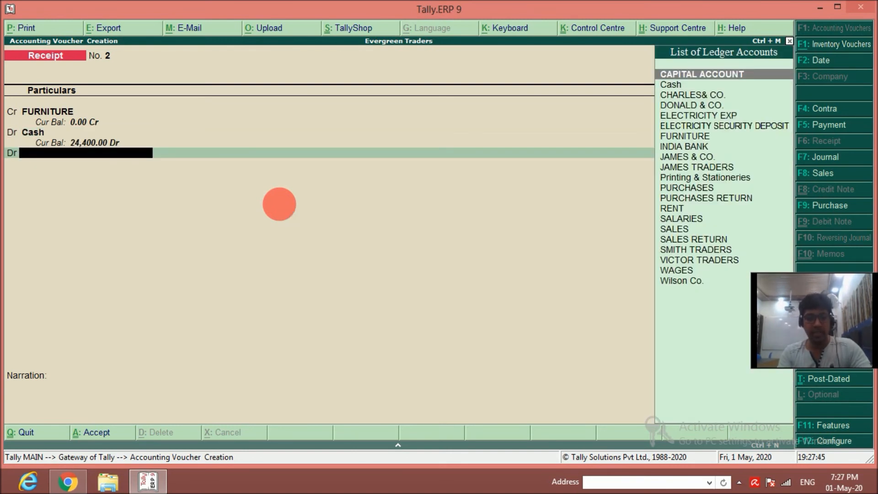
key(alt+c)
text(DEPREC)
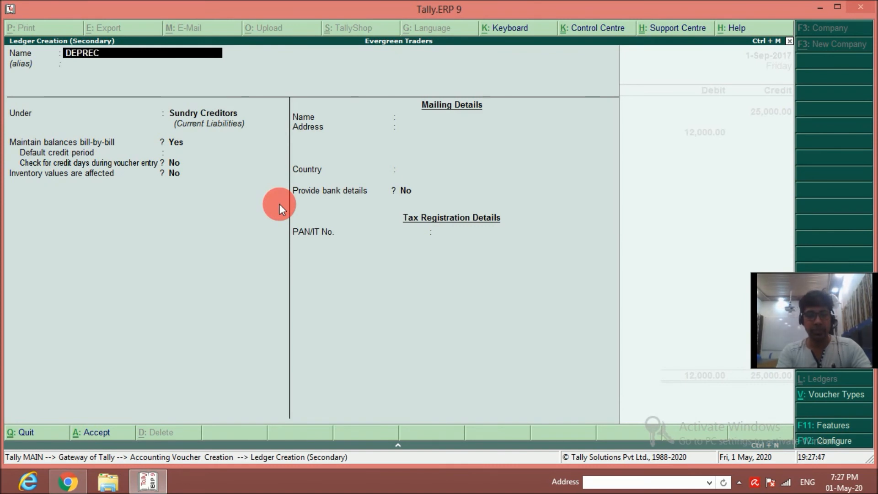
text(IA)
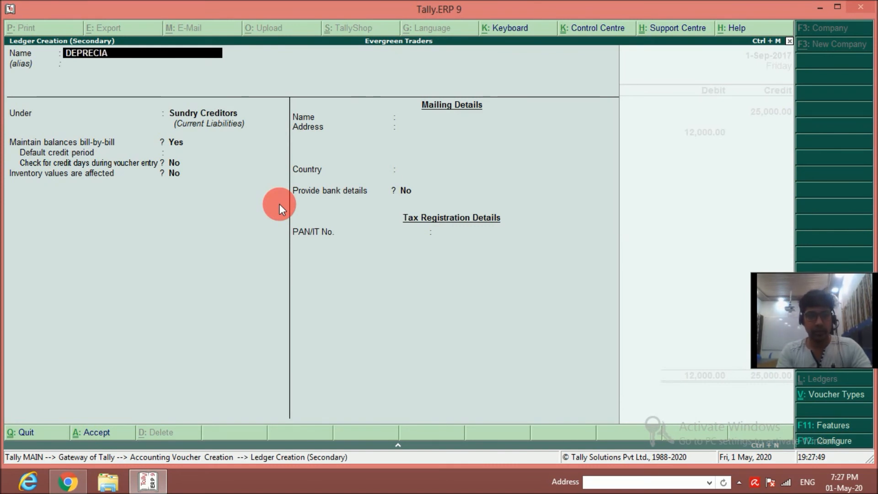
text(TION ON f)
key(BackSpace)
text(F)
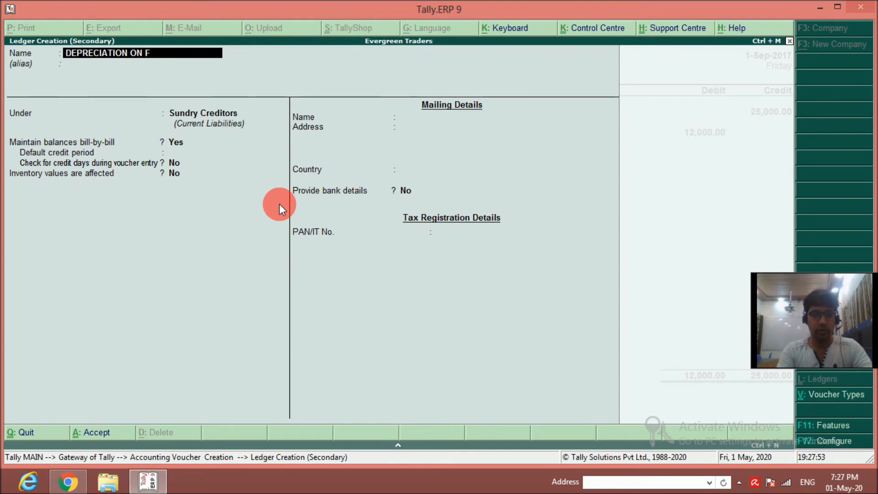
text(URNITURE)
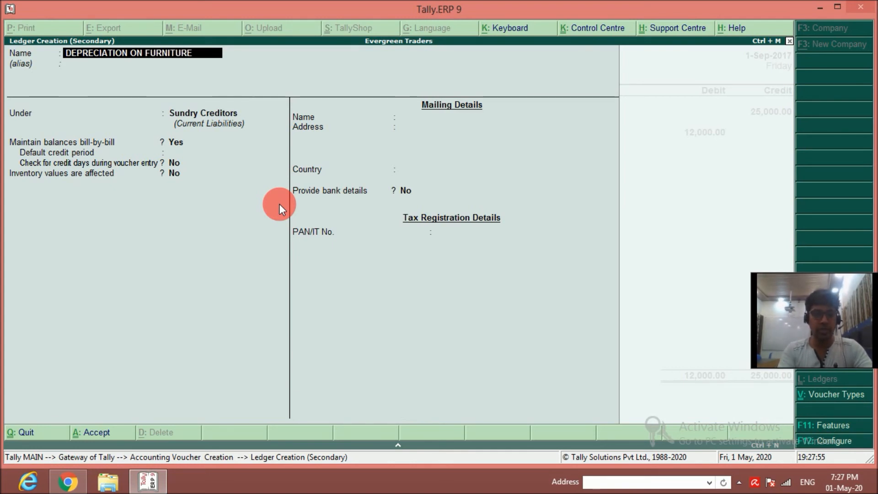
text( @10%)
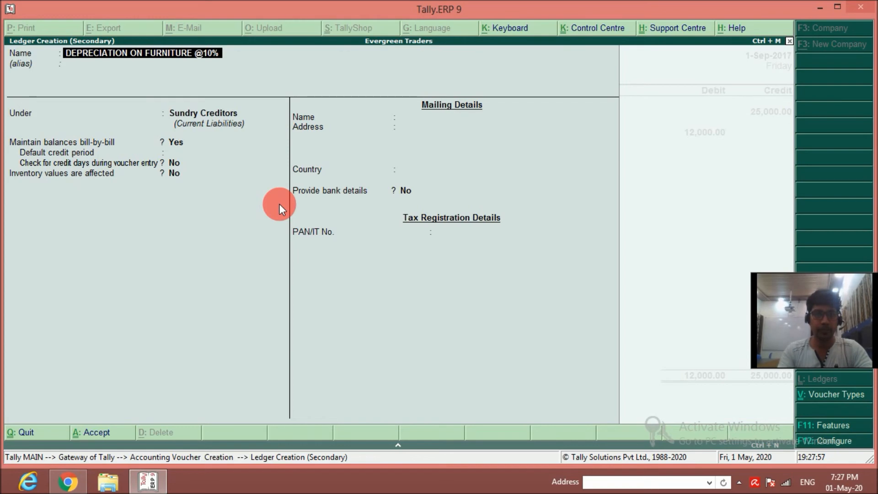
key(Return)
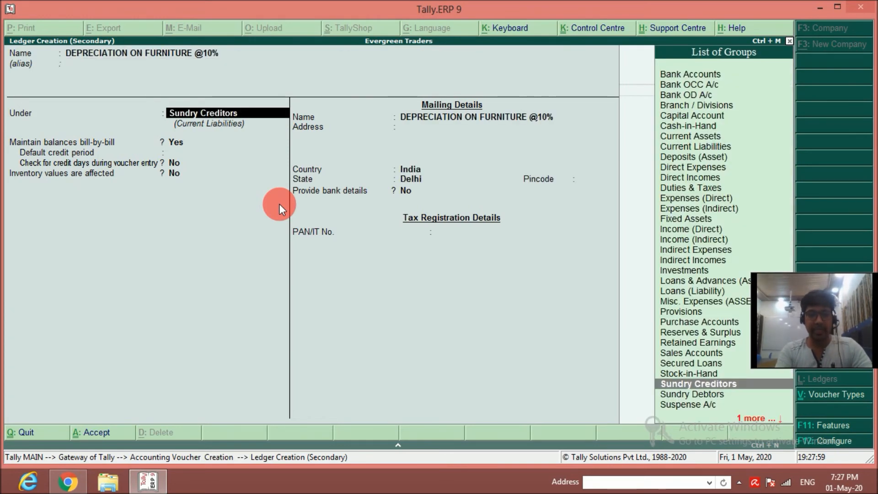
Place the depreciation ledger under Indirect Expenses with ledger type Not Applicable and save it as the receipt's second debit account.
text(IN)
key(Down)
key(Down)
key(Down)
key(Return)
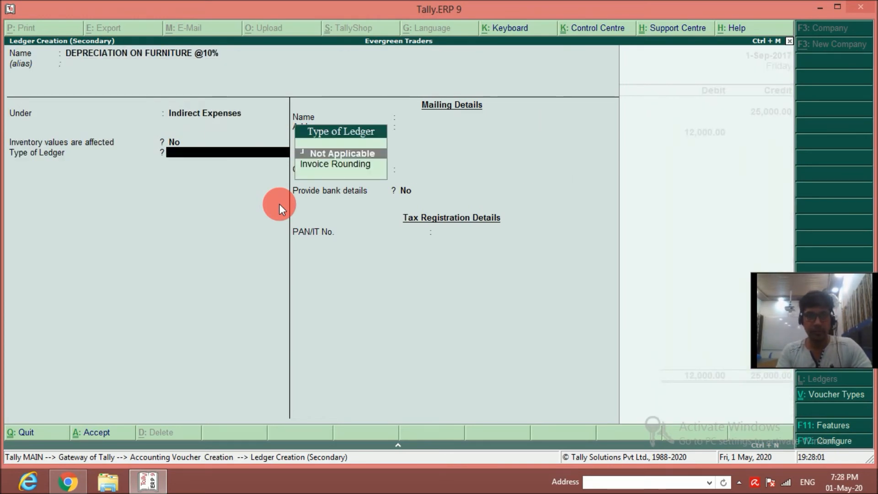
key(Return)
key(Return)
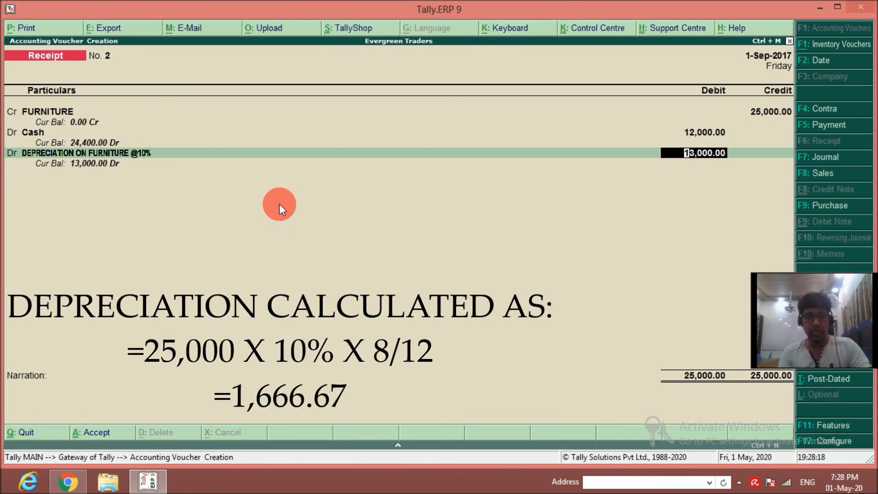
Calculate the furniture depreciation as 25000*10%*8/12 in the built-in calculator.
key(ctrl+n)
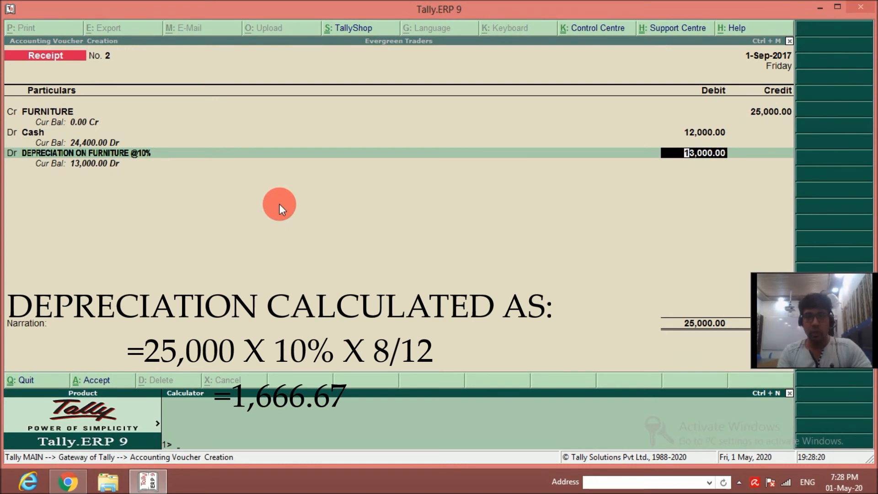
text(25000)
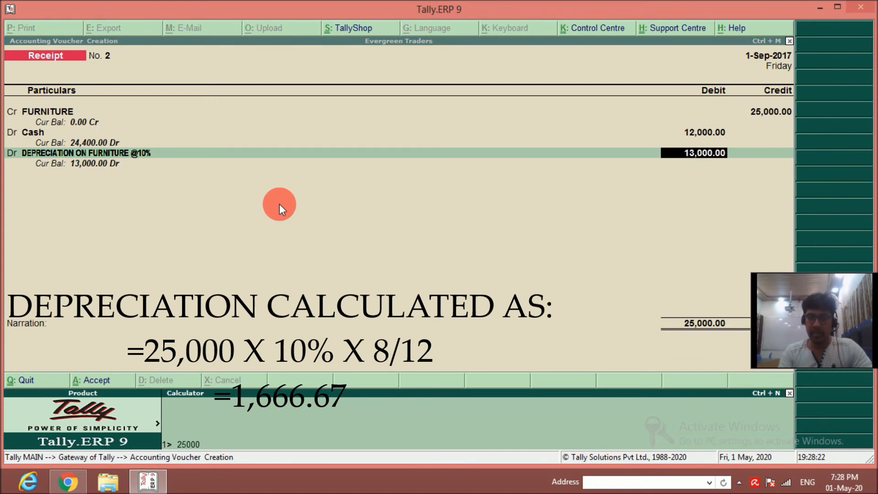
text(*10%*8/12)
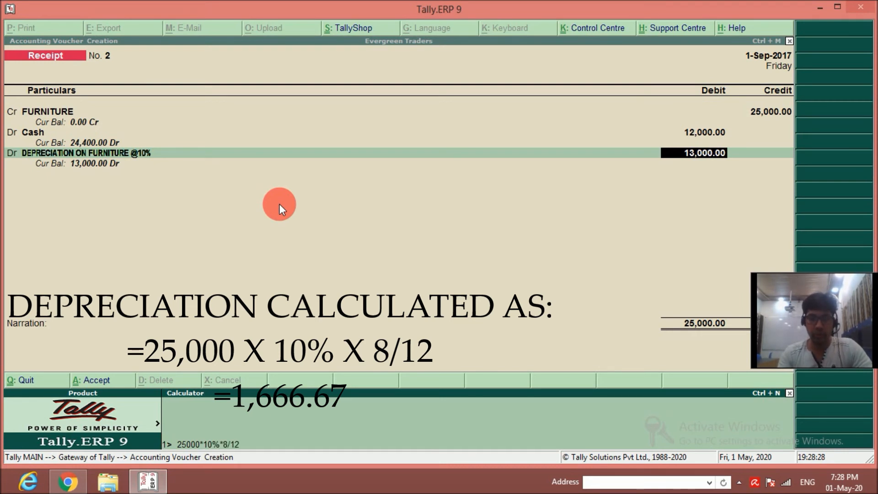
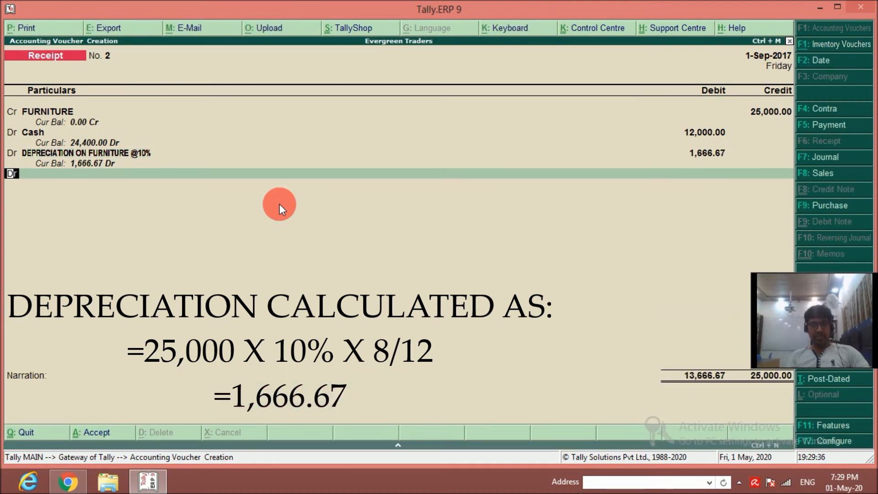
Create the ledger LOSS ON SALES OF FURNITURE under Indirect Expenses with type Not Applicable as the receipt's third debit account.
key(Return)
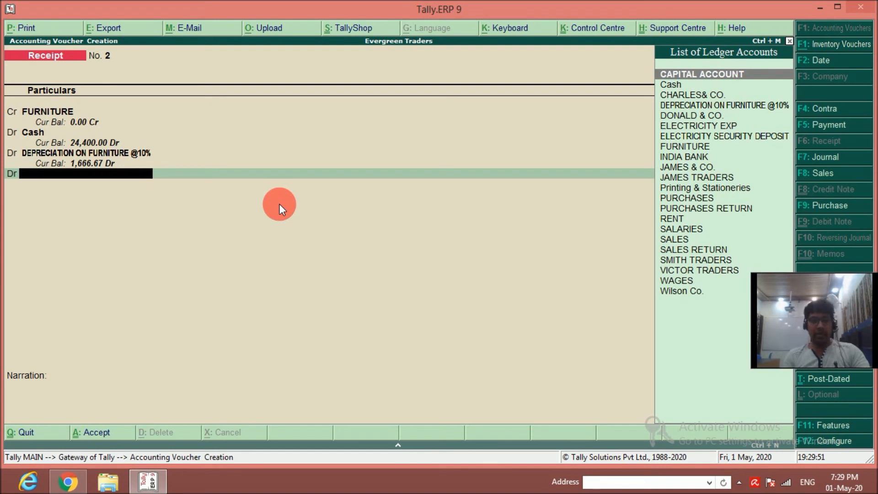
key(alt+c)
text(LOSS ON SALES OF FURNITURE)
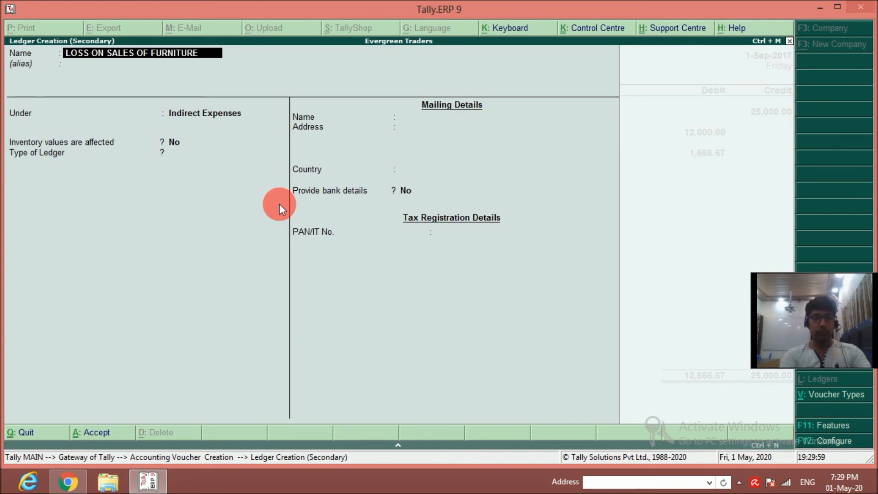
key(Return)
key(Return)
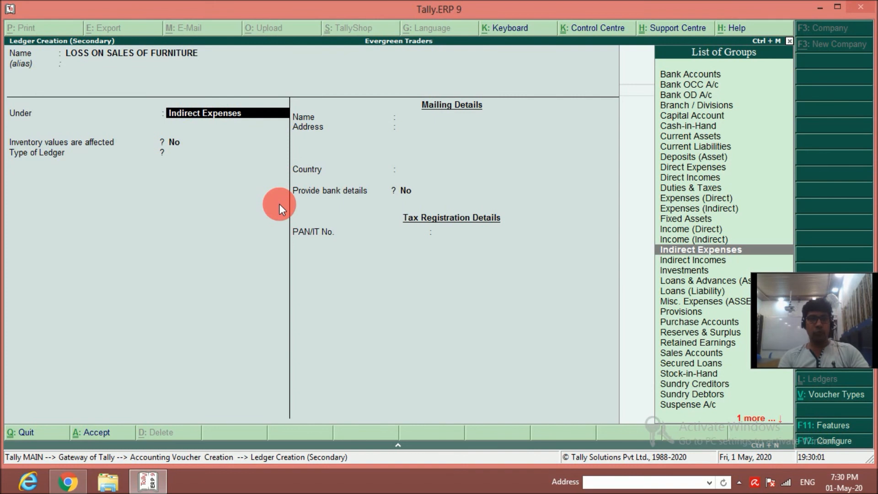
key(Return)
key(Return)
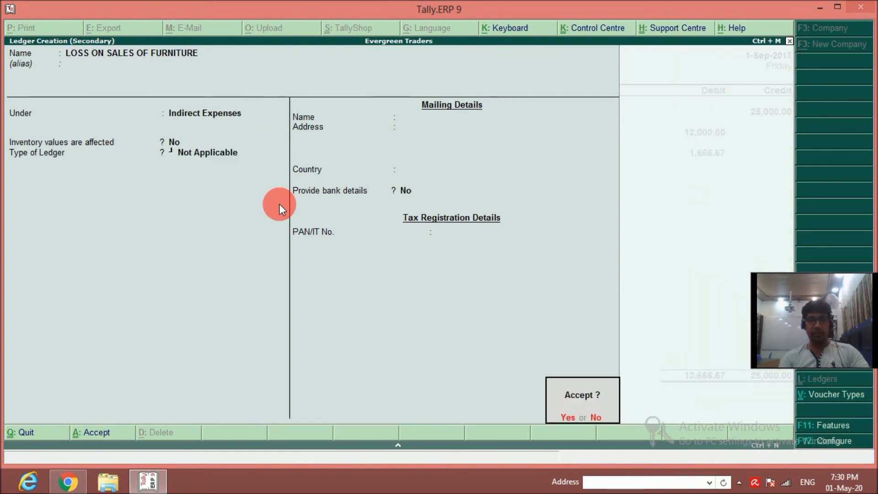
key(Return)
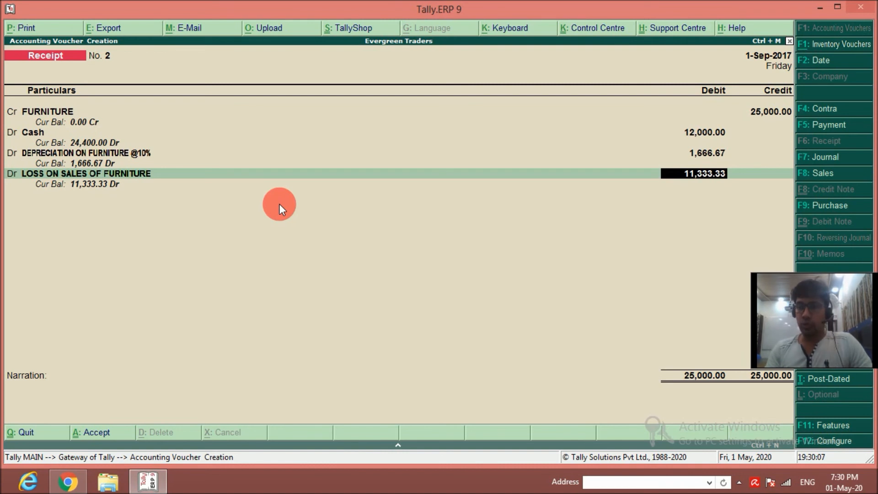
Debit the furniture loss ledger with 11,333.33 and enter the narration FOR FURNITURE SOLD & LOSS OCCURRED.
key(Return)
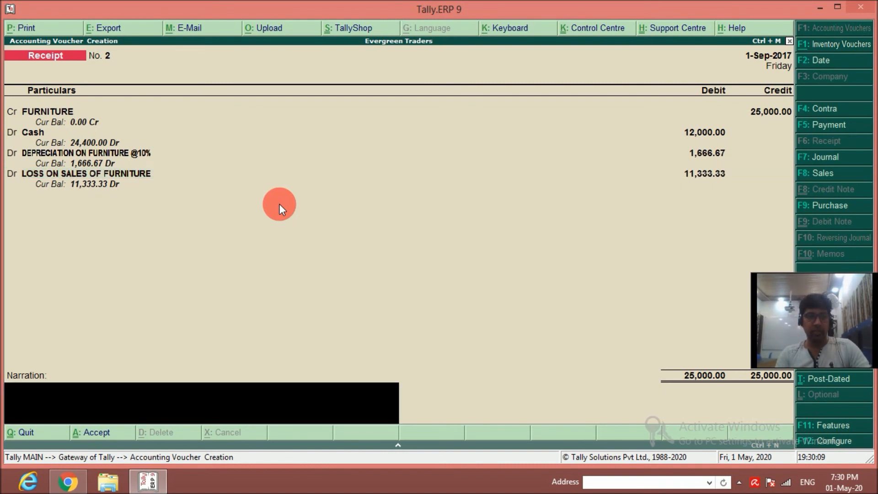
key(ctrl+r)
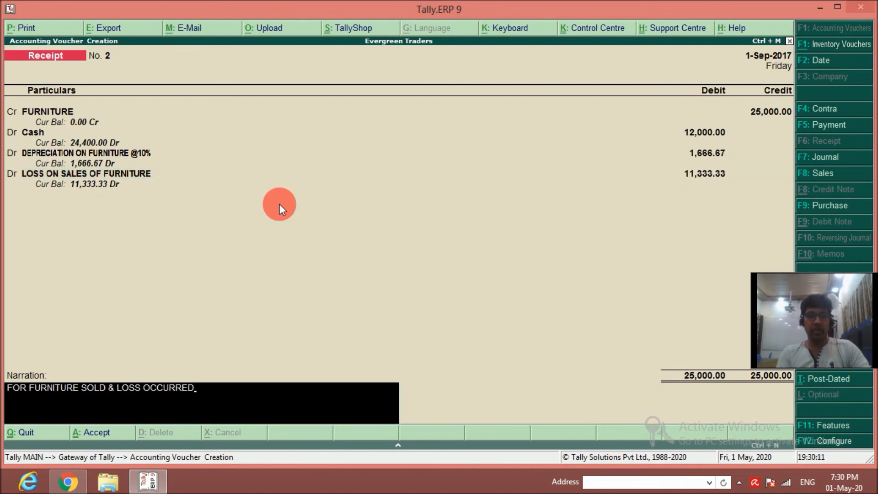
key(Return)
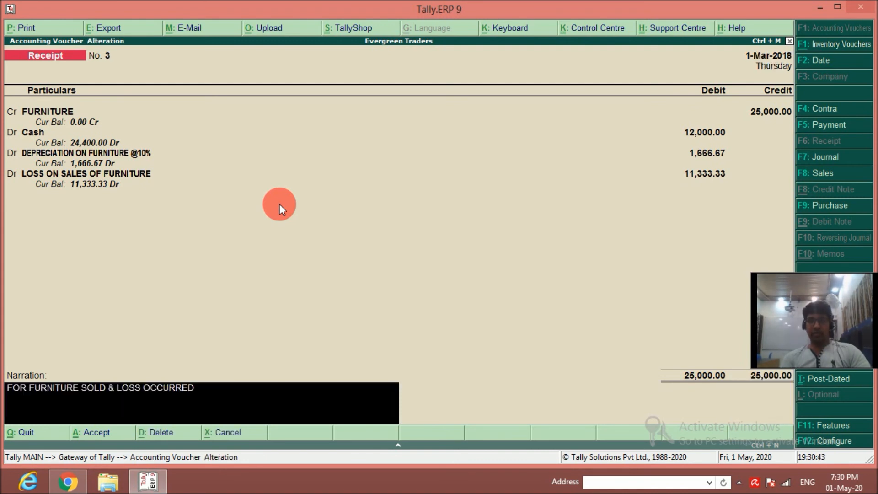
Save the altered furniture receipt voucher dated 1-Mar-2018 and leave voucher entry for the Gateway of Tally.
key(Return)
key(y)
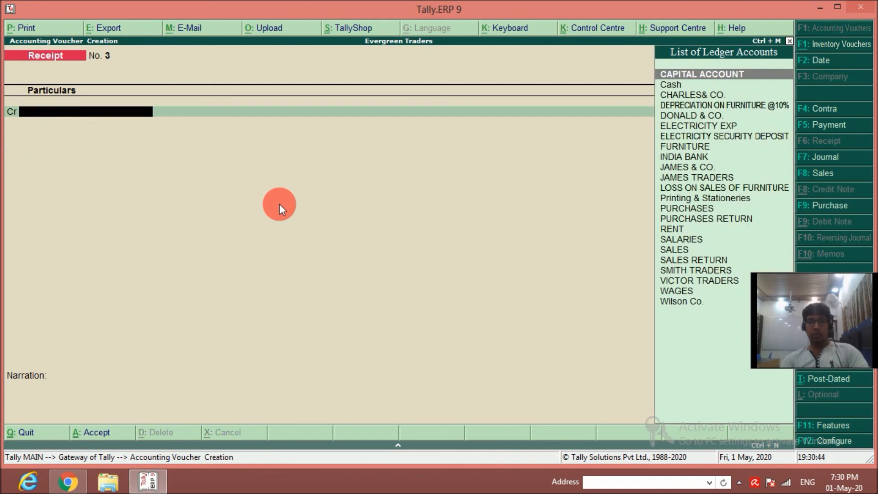
key(Escape)
key(y)
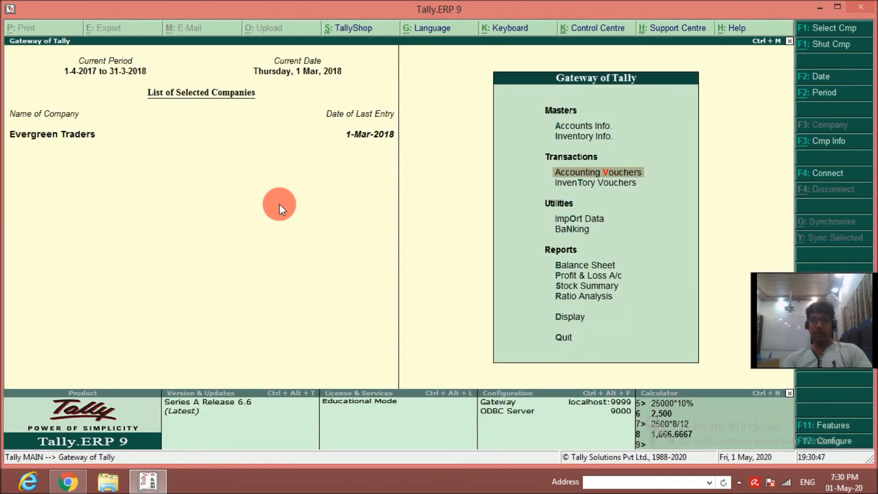
Open the company's Balance Sheet and switch it to the detailed view.
key(Up)
key(Up)
key(Up)
key(Up)
key(Up)
key(Up)
key(Up)
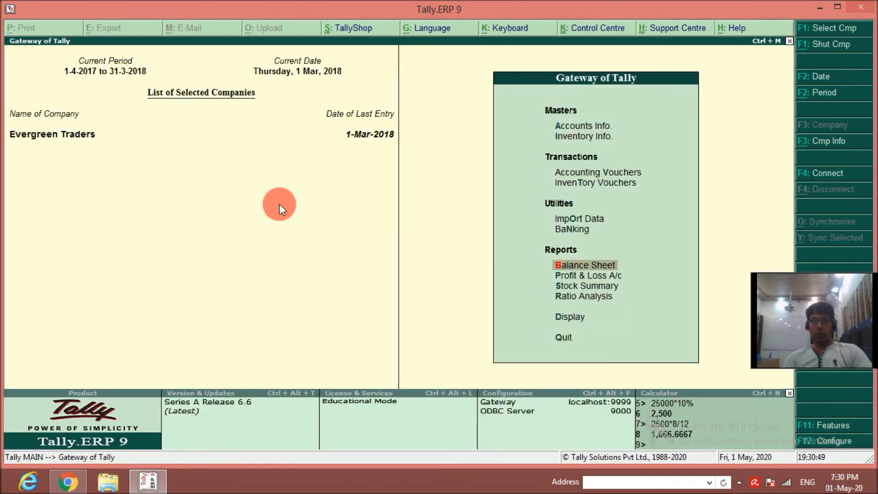
key(Return)
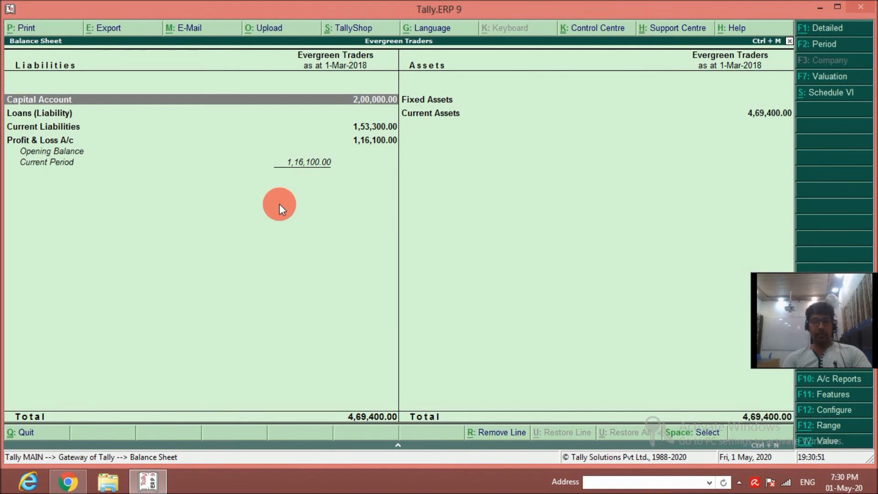
key(alt+F1)
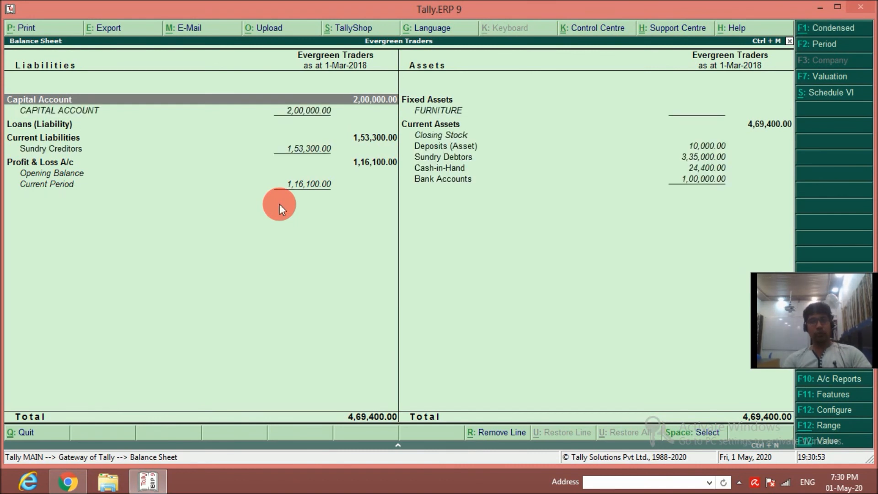
Examine the Balance Sheet's fixed and current assets against Sundry Creditors and the Profit & Loss A/c line.
key(Right)
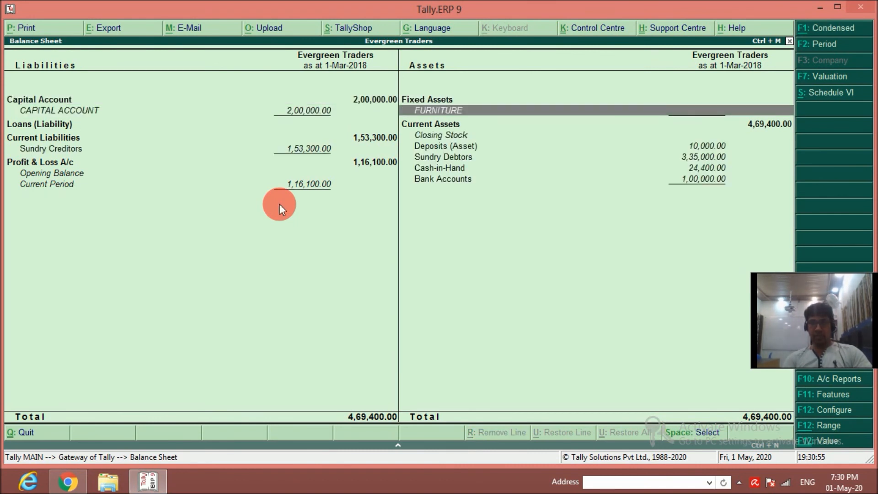
key(Down)
key(Down)
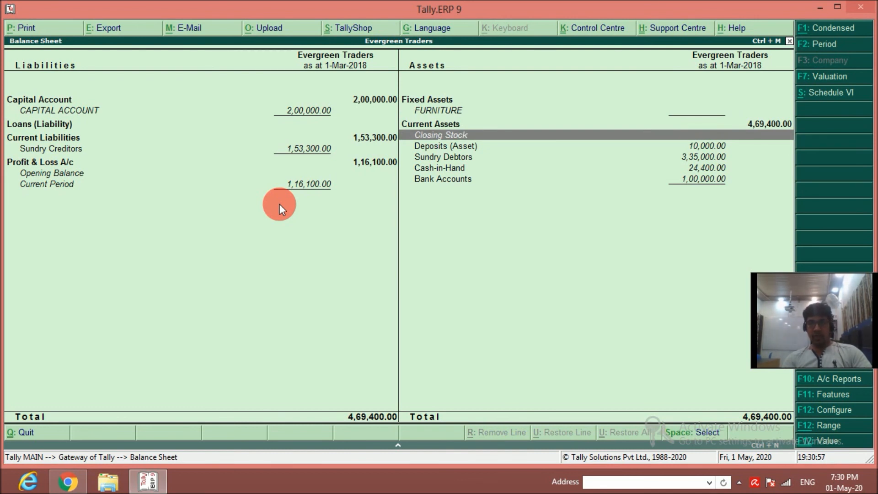
key(Down)
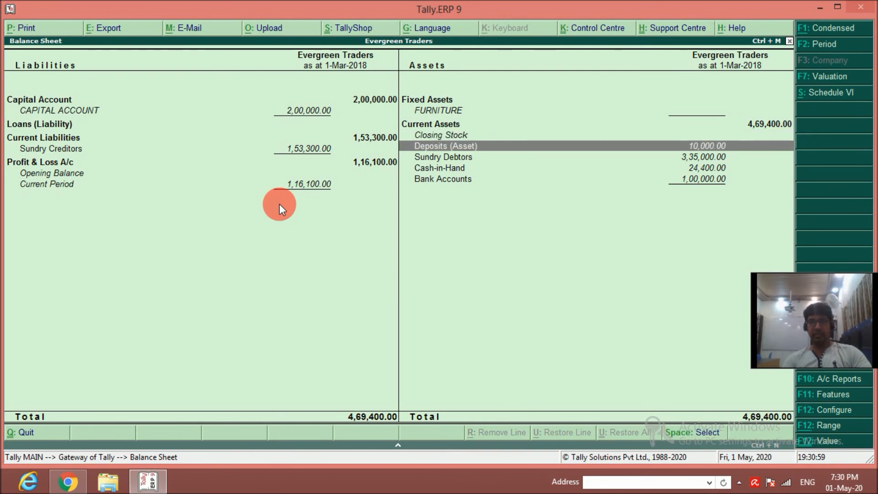
key(Down)
key(Left)
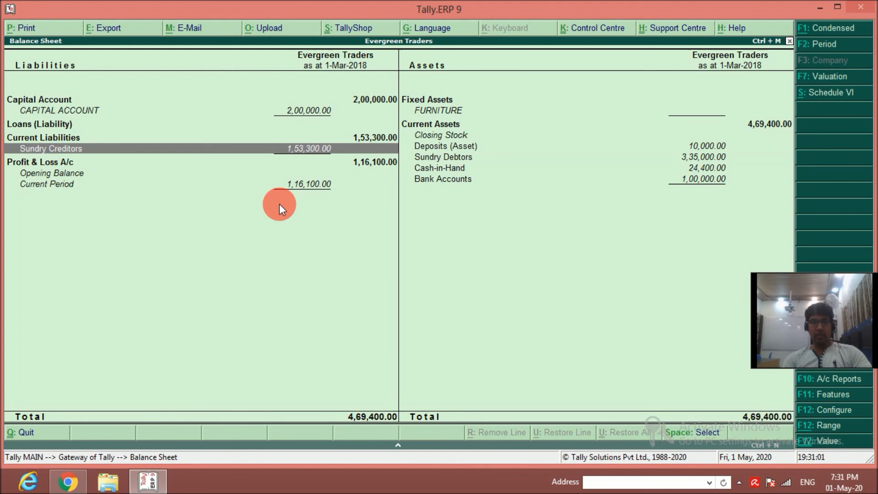
key(Right)
key(Down)
key(Down)
key(Left)
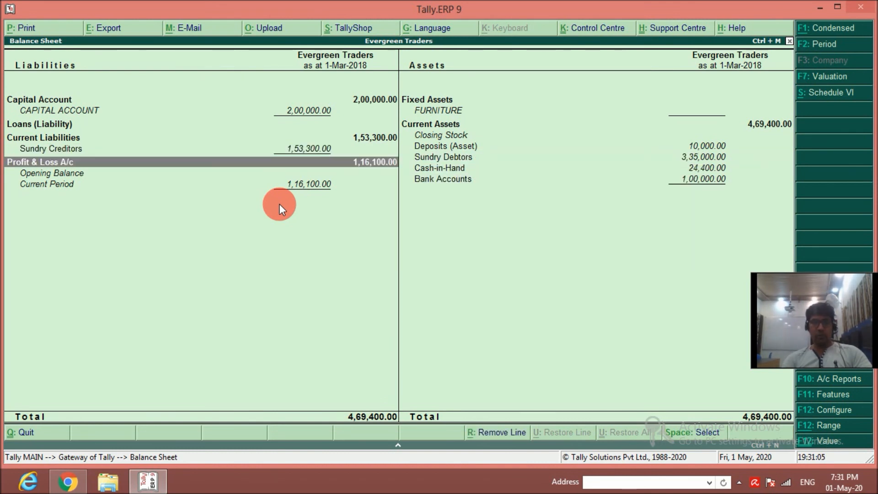
Open the Profit & Loss A/c from the Balance Sheet in detailed view and examine its indirect expenses.
key(Return)
key(alt+F1)
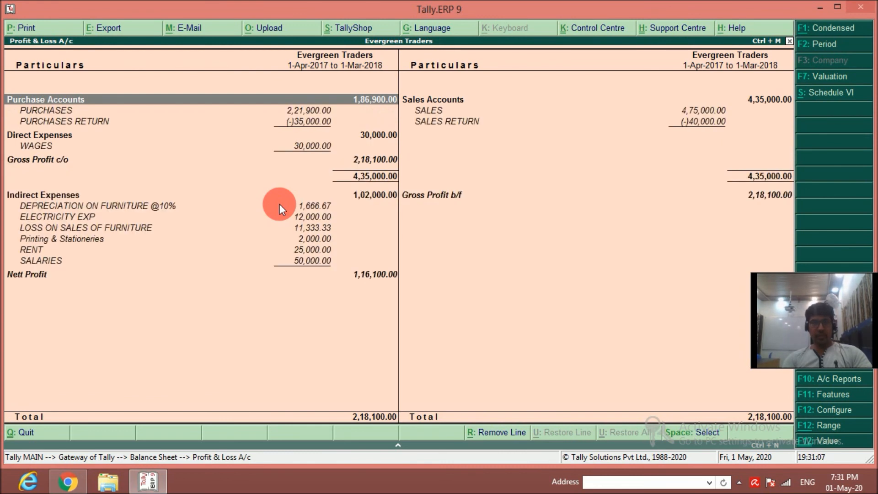
key(Down)
key(Down)
key(Down)
key(Down)
key(Down)
key(Down)
key(Down)
key(Down)
key(Up)
key(Up)
key(Up)
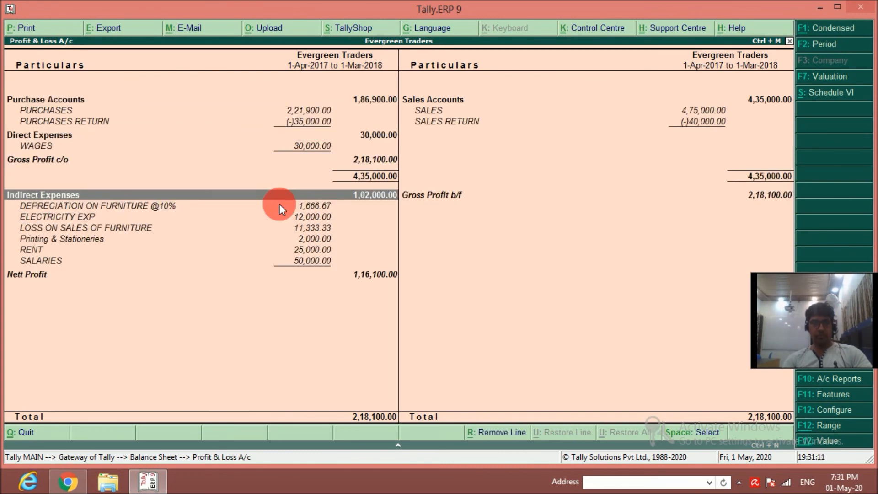
key(Down)
key(Down)
key(Down)
key(Up)
key(Up)
key(Up)
key(Right)
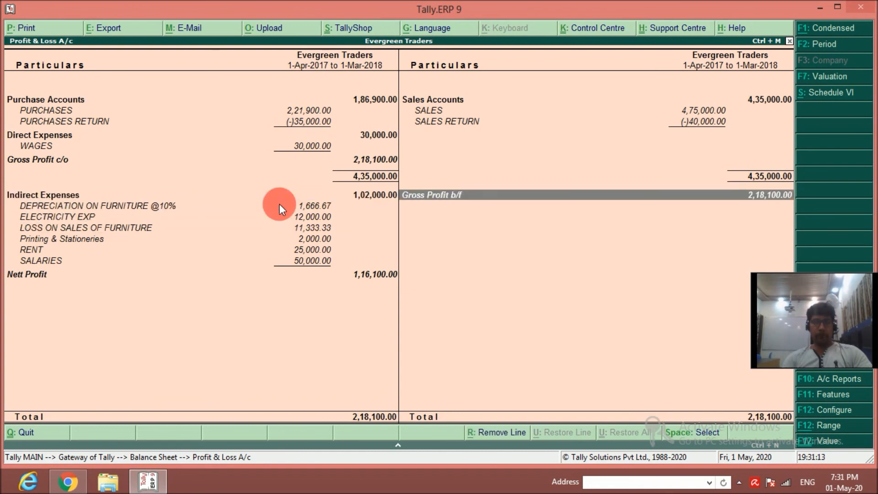
Compare the individual indirect expenses, including rent and salaries, with the gross profit brought forward and the sales accounts.
key(Left)
key(Right)
key(Left)
key(Right)
key(Left)
key(Down)
key(Down)
key(Down)
key(Down)
key(Down)
key(Down)
key(Down)
key(Up)
key(Up)
key(Up)
key(Up)
key(Up)
key(Up)
key(Up)
key(Up)
key(Up)
key(Up)
key(Up)
key(Up)
key(Up)
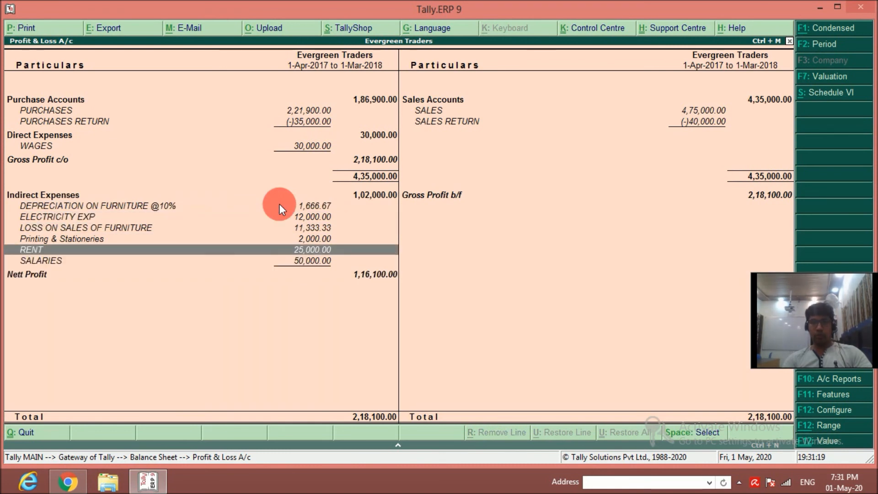
key(Down)
key(Down)
key(Up)
key(Right)
key(Up)
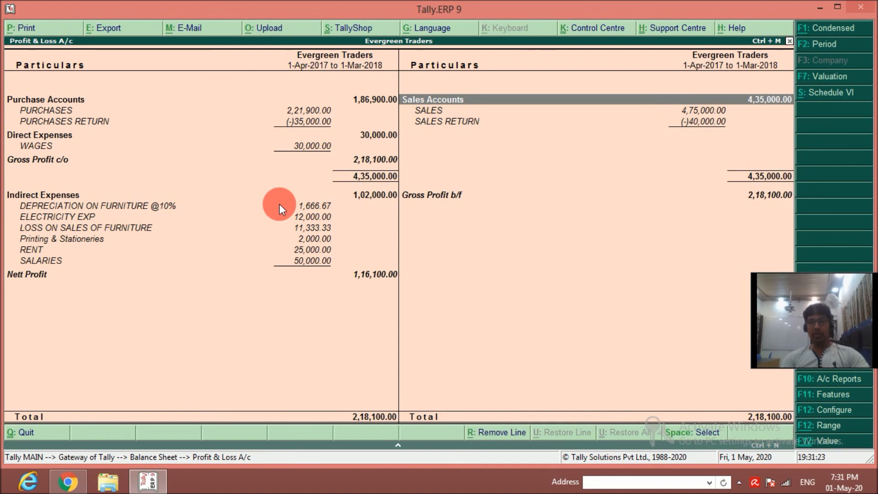